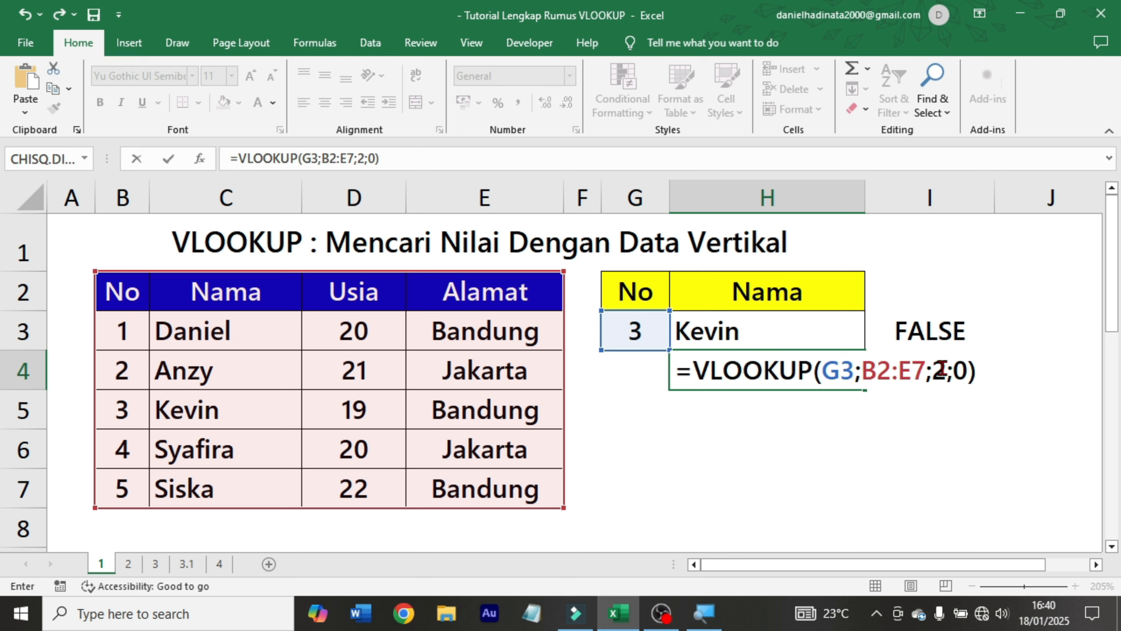
Change the range_lookup argument of the VLOOKUP formula in H4 to 1 for an approximate match.
click(967, 371)
key(BackSpace)
text(1)
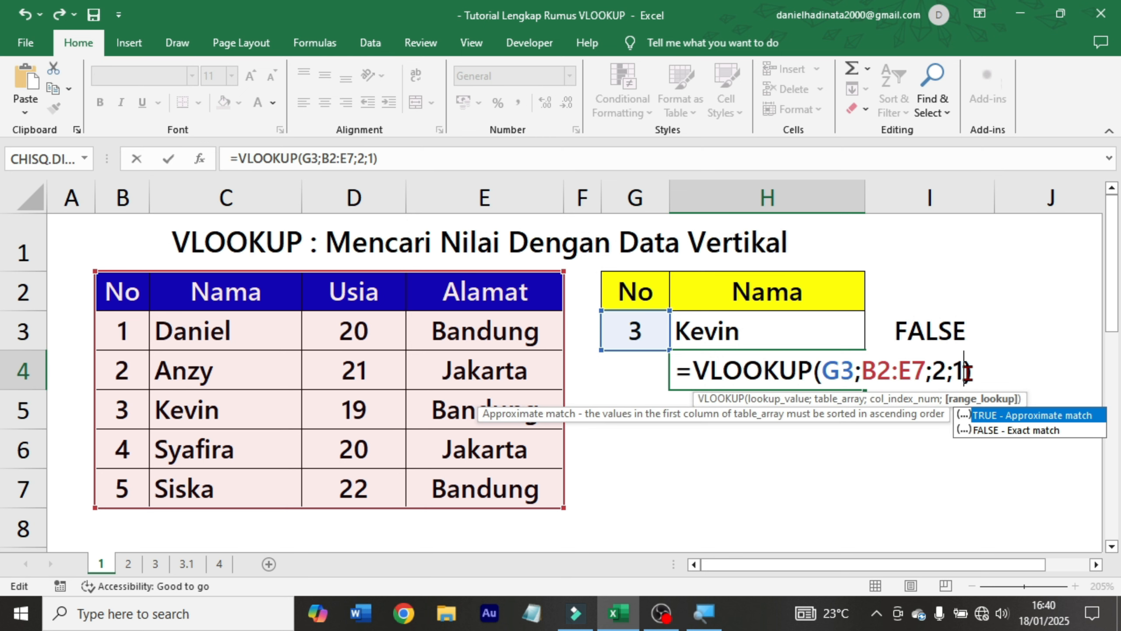
key(ctrl+Return)
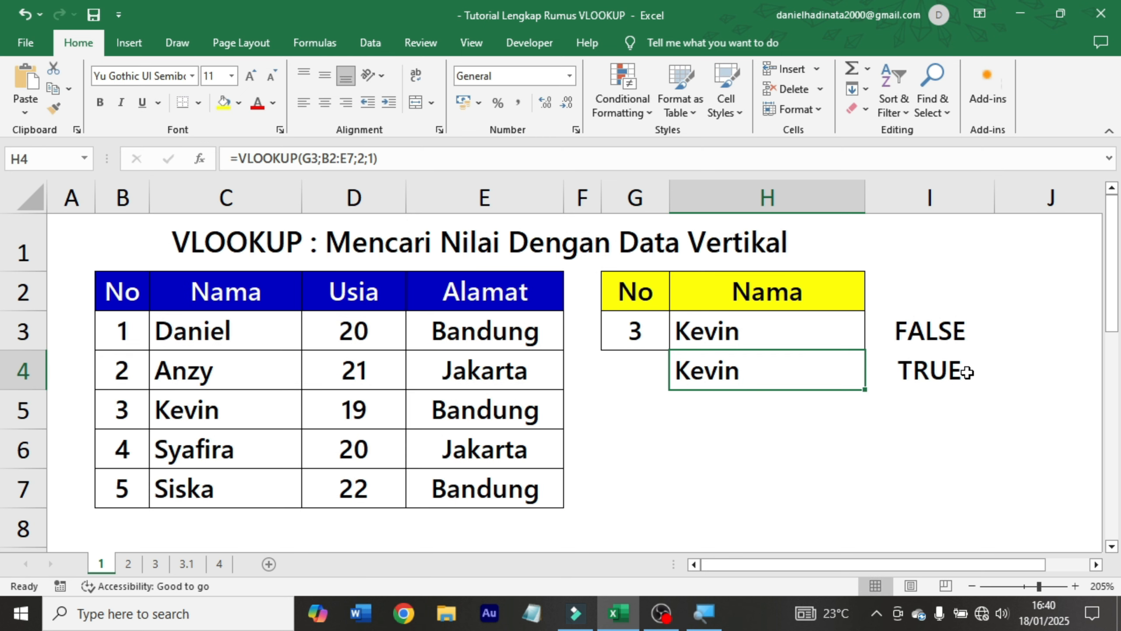
Set the lookup number in G3 to 1 to test the exact-match and approximate-match formulas.
click(925, 332)
click(930, 370)
click(635, 332)
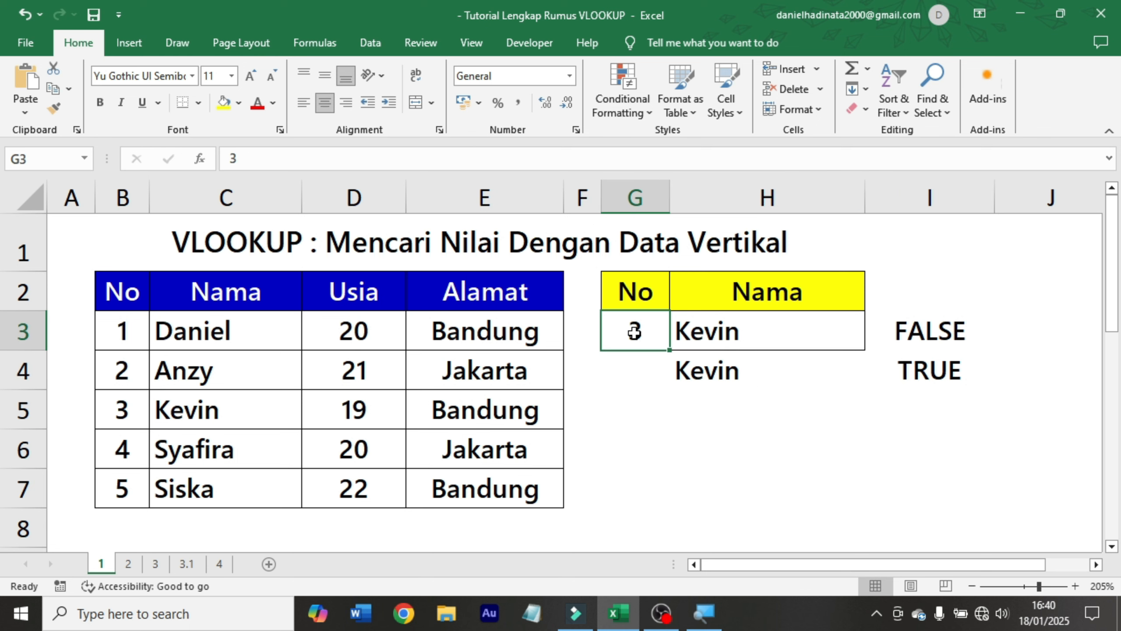
text(1)
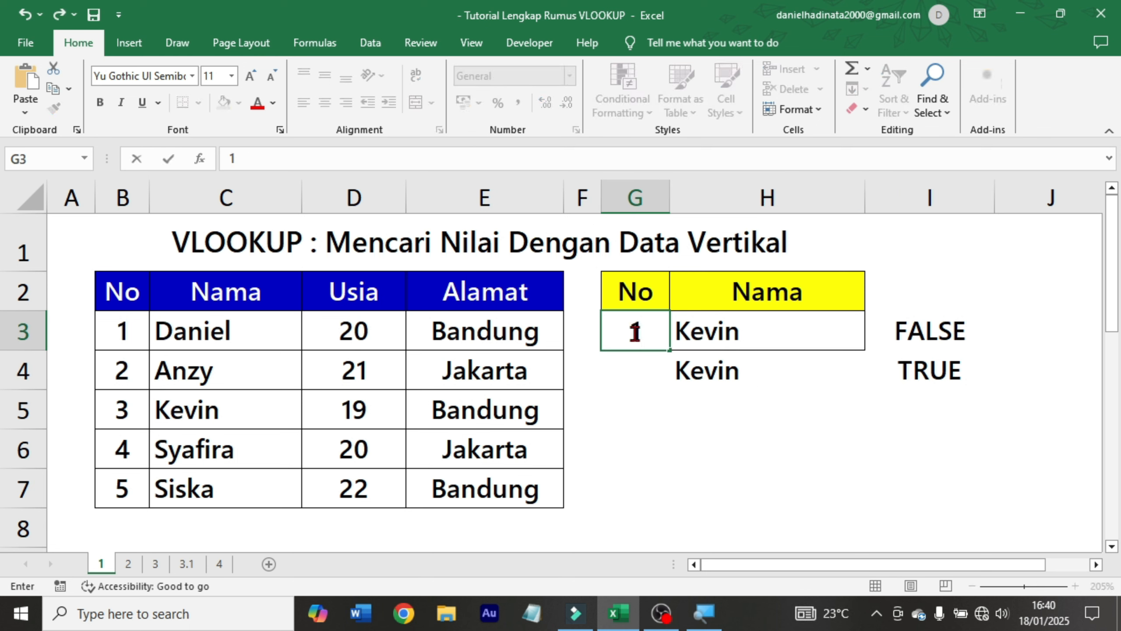
key(ctrl+Return)
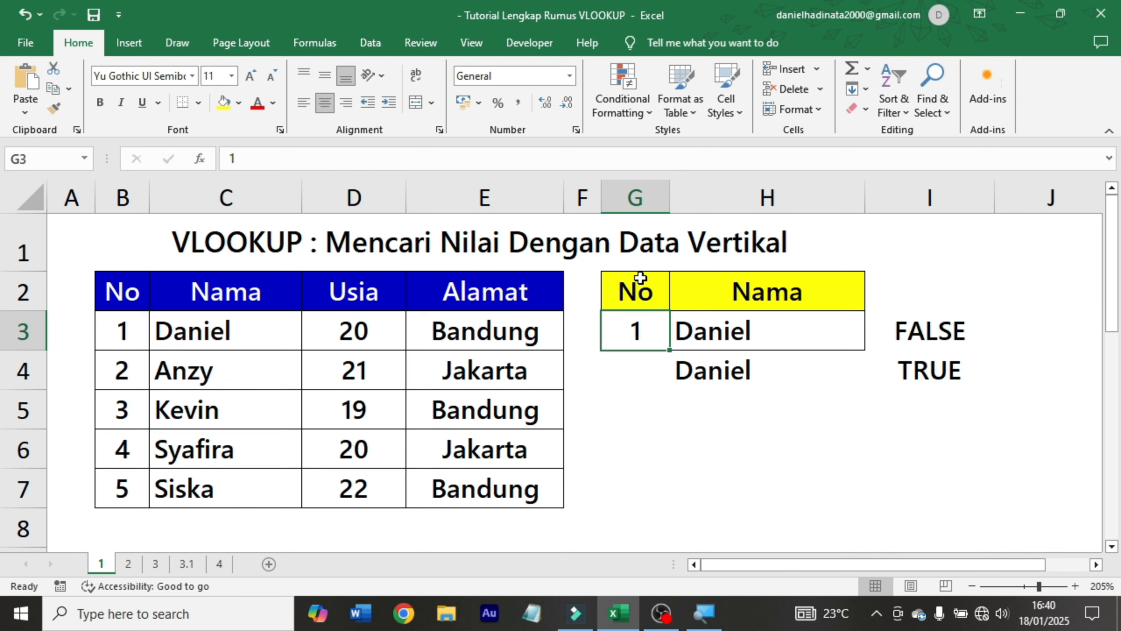
Set the lookup number in G3 to 7, a number missing from the data table.
text(1)
key(BackSpace)
text(7)
key(ctrl+Return)
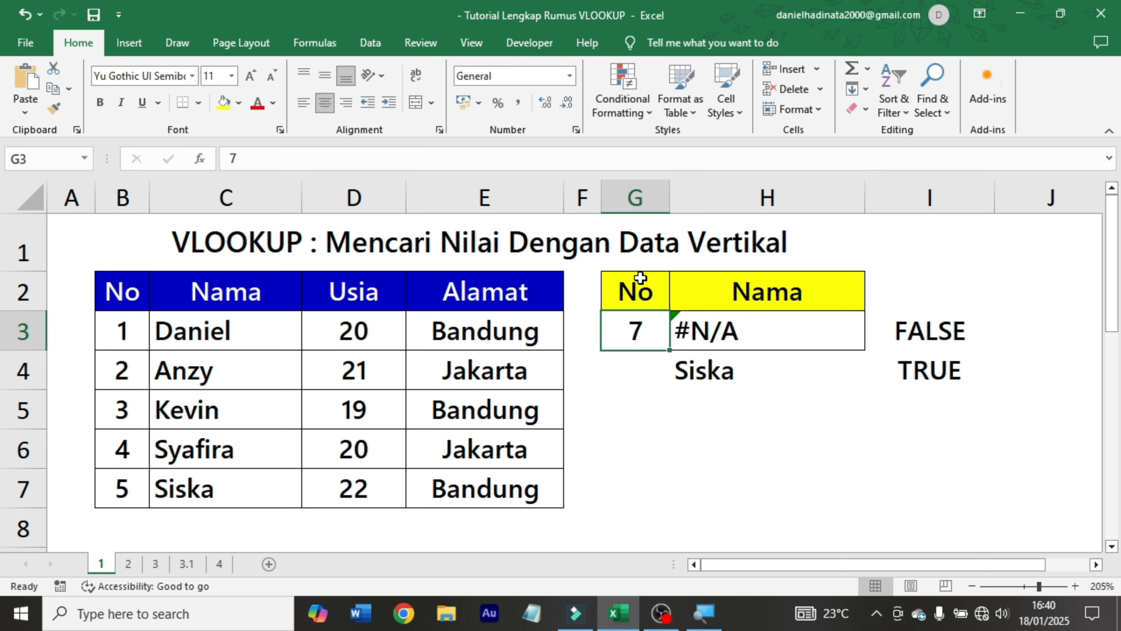
Compare the exact-match result in H3 and the approximate-match result in H4 with the last row of the data table.
click(841, 338)
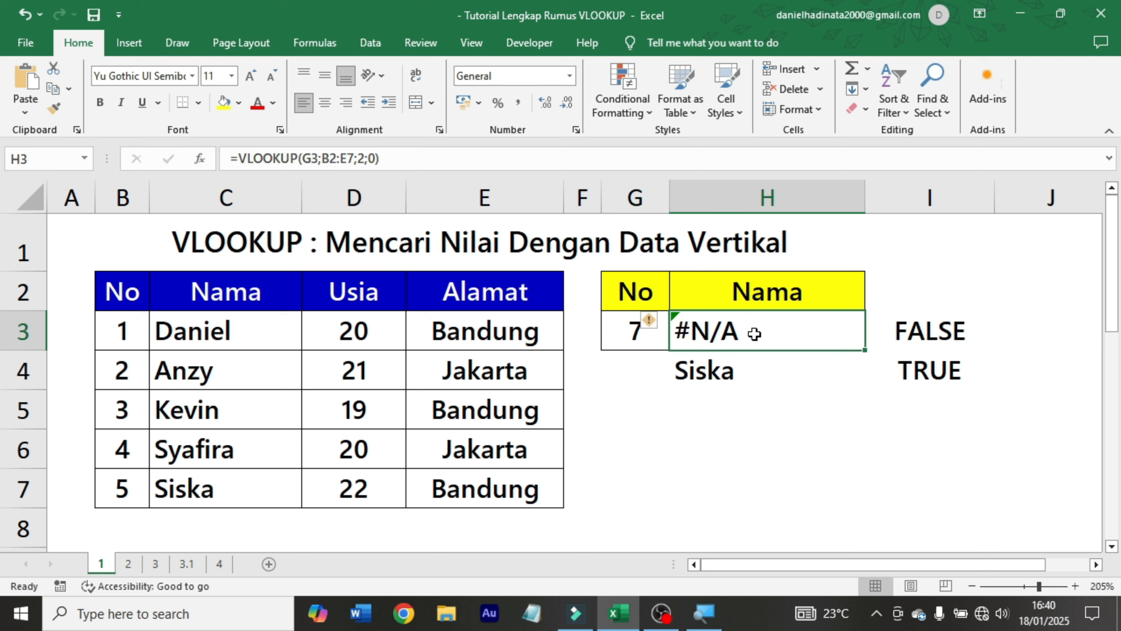
drag(126, 304, 273, 380)
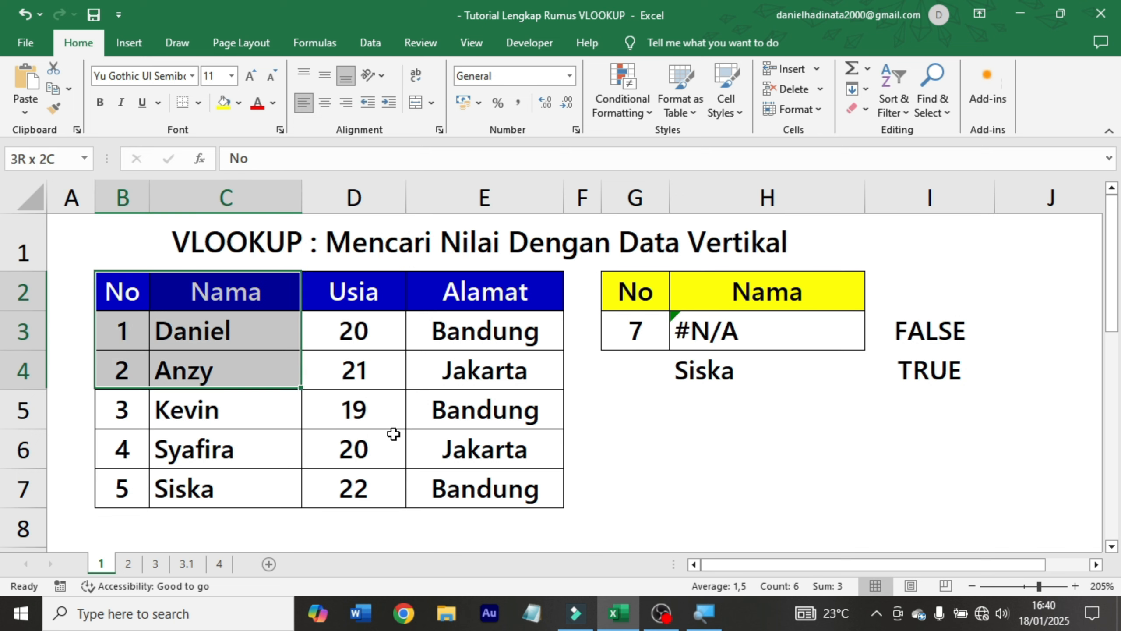
drag(394, 433, 440, 485)
click(839, 331)
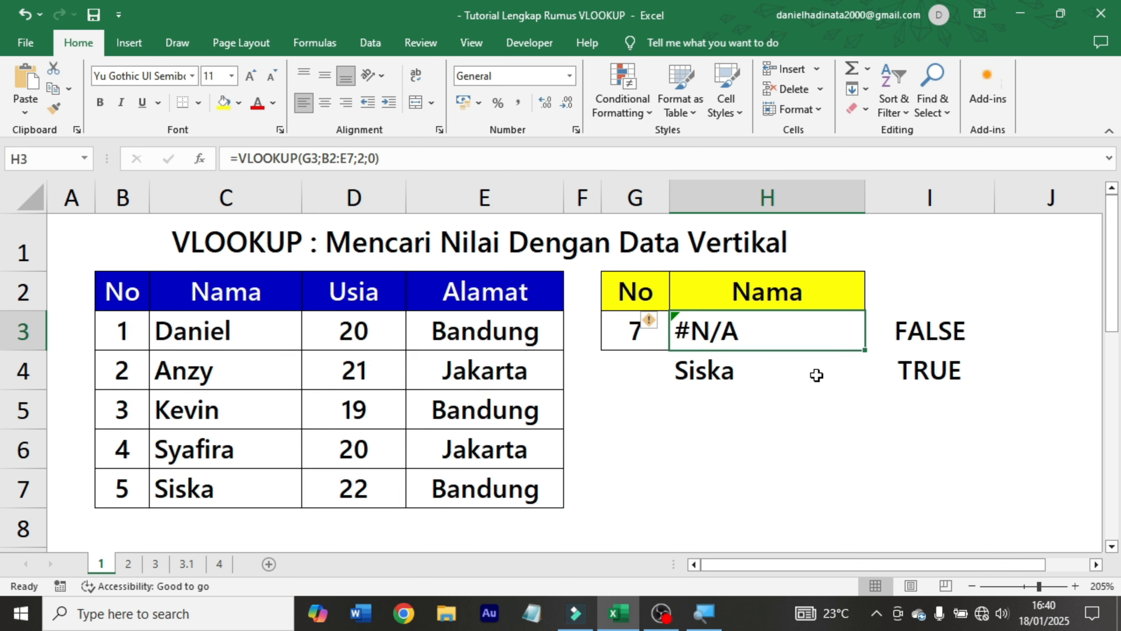
click(817, 375)
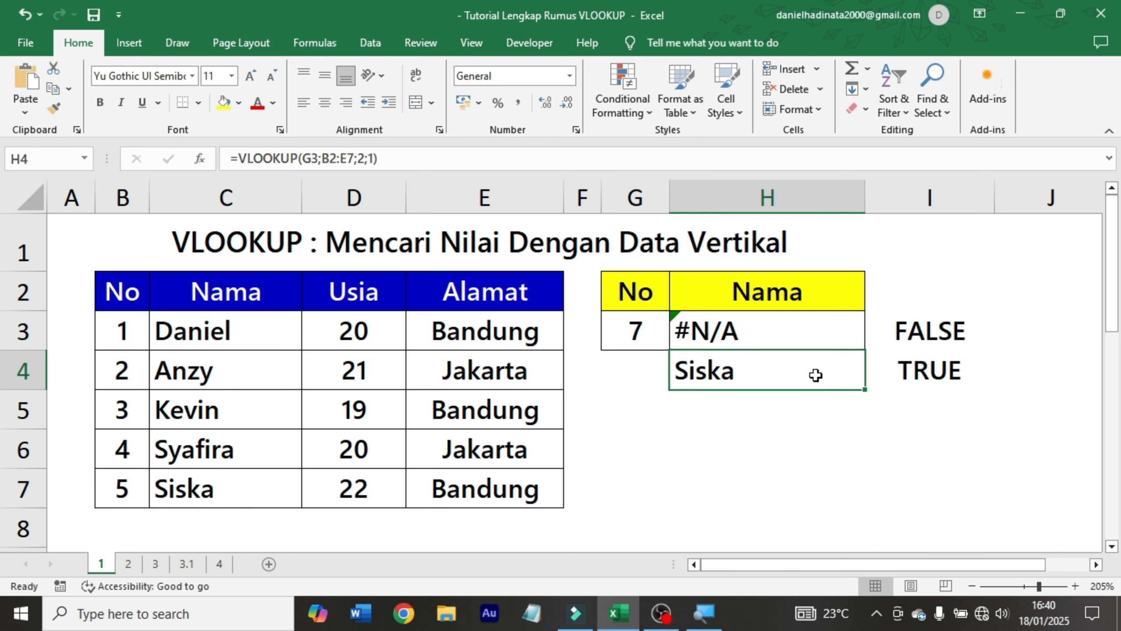
click(111, 498)
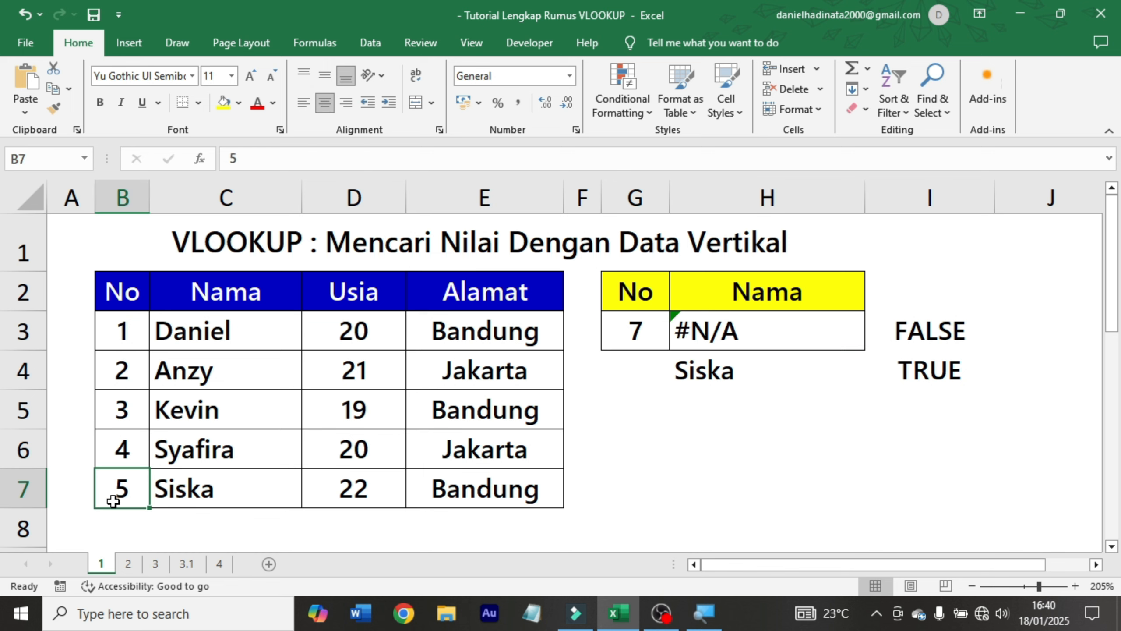
click(220, 487)
click(641, 334)
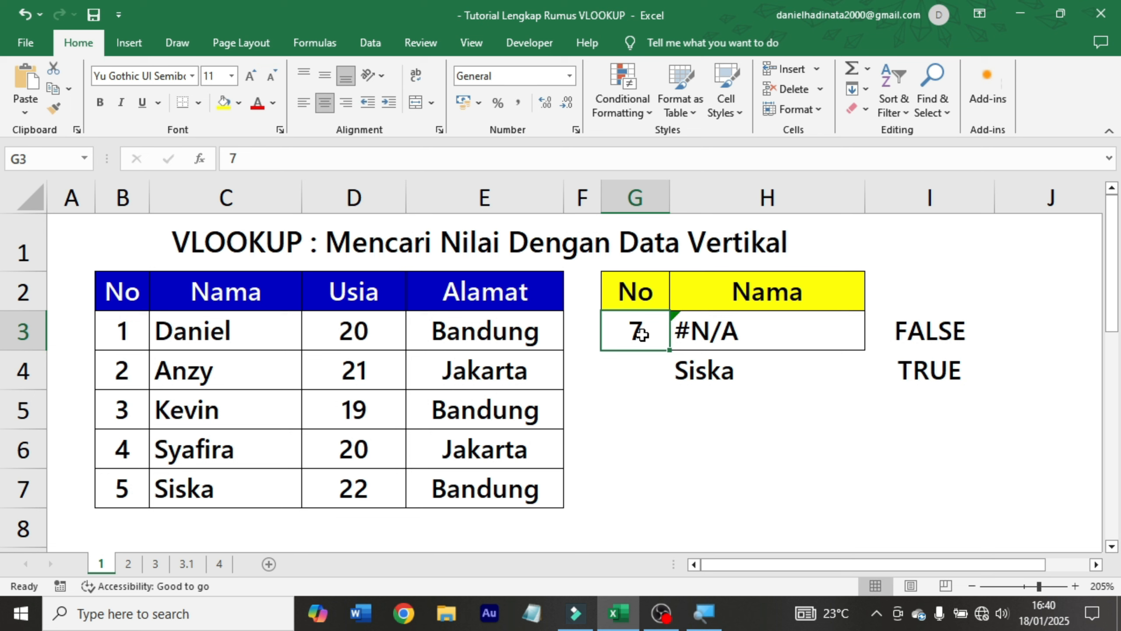
click(132, 489)
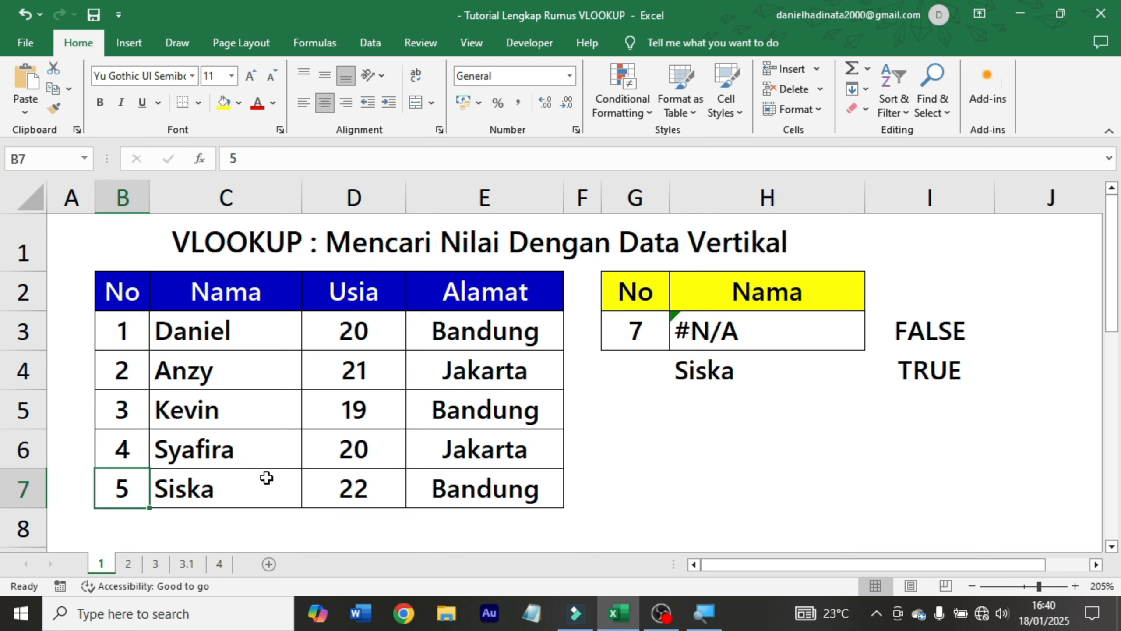
click(234, 478)
click(136, 488)
click(230, 486)
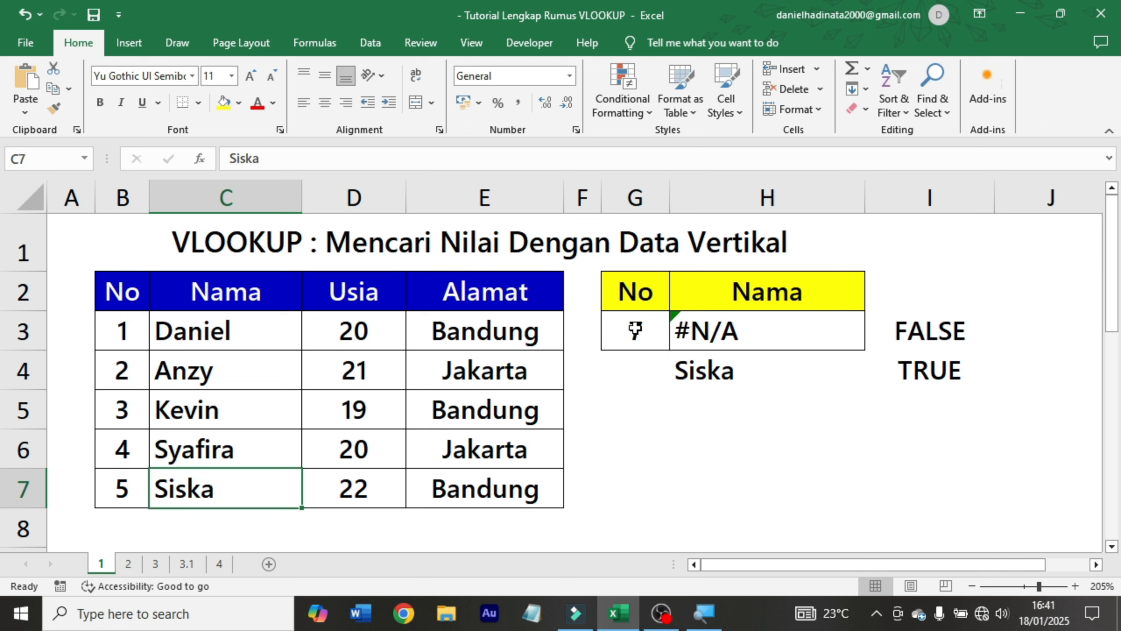
Set the lookup number in G3 to 4 and check the exact-match formula in H3.
click(642, 327)
text(4)
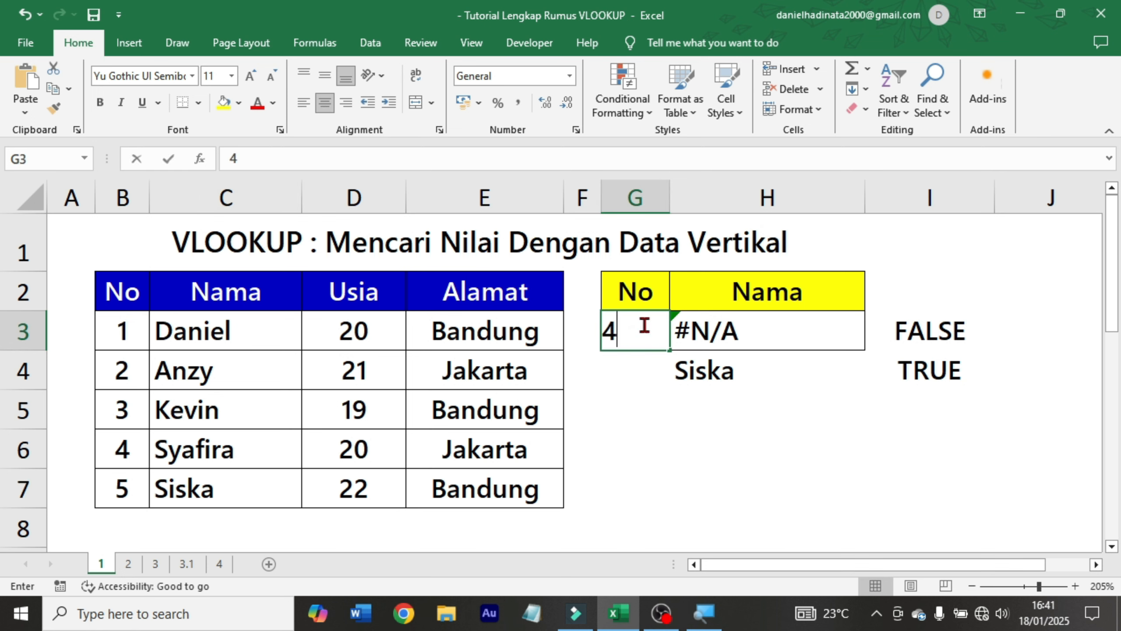
key(ctrl+Return)
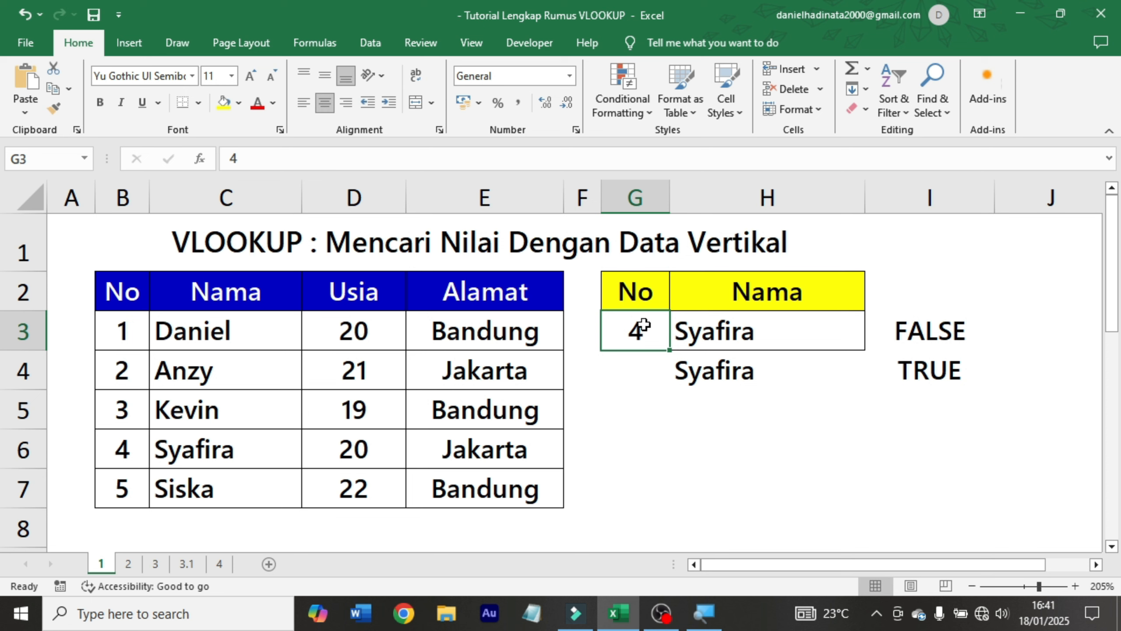
click(770, 320)
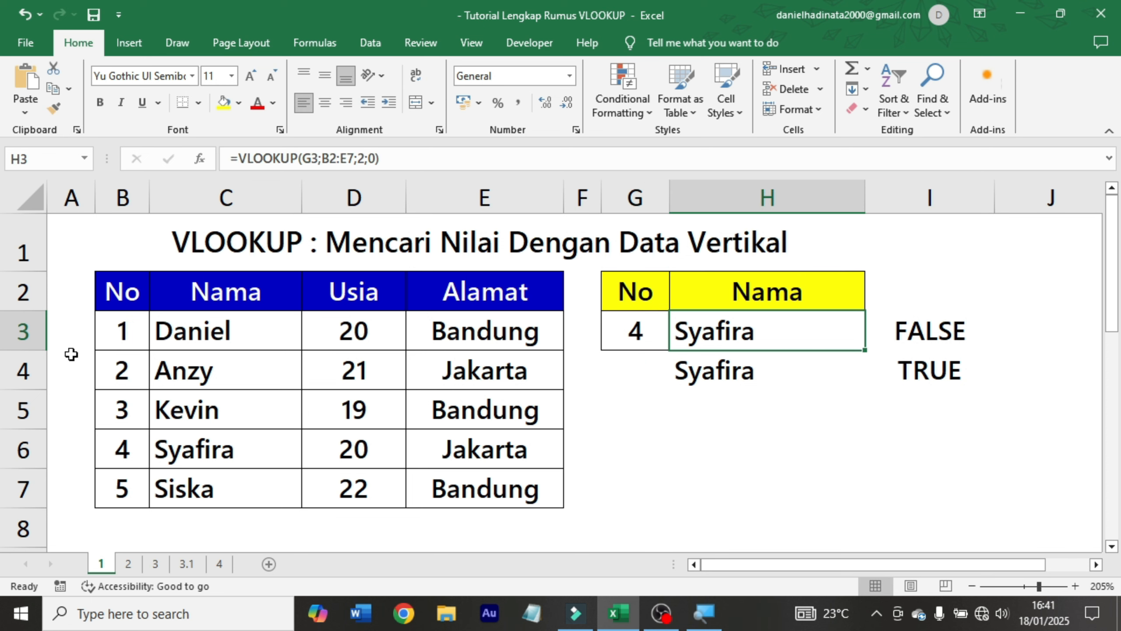
Open sheet 2 and examine the employee table's columns and the Posisi, Gaji Pokok and Insentif reference table.
click(130, 567)
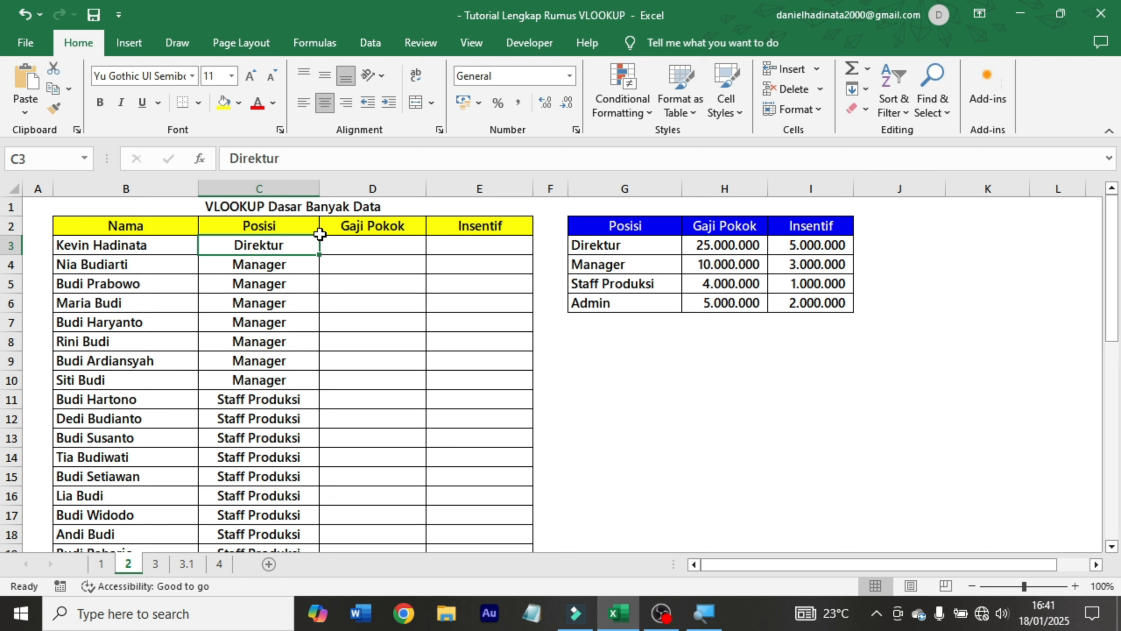
click(171, 229)
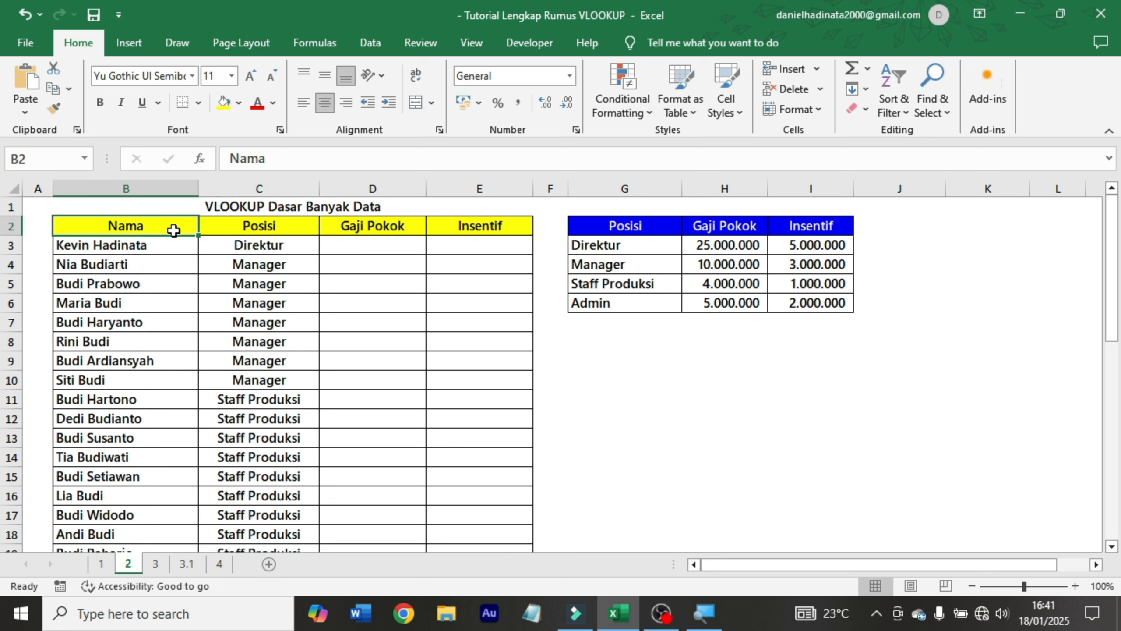
click(292, 229)
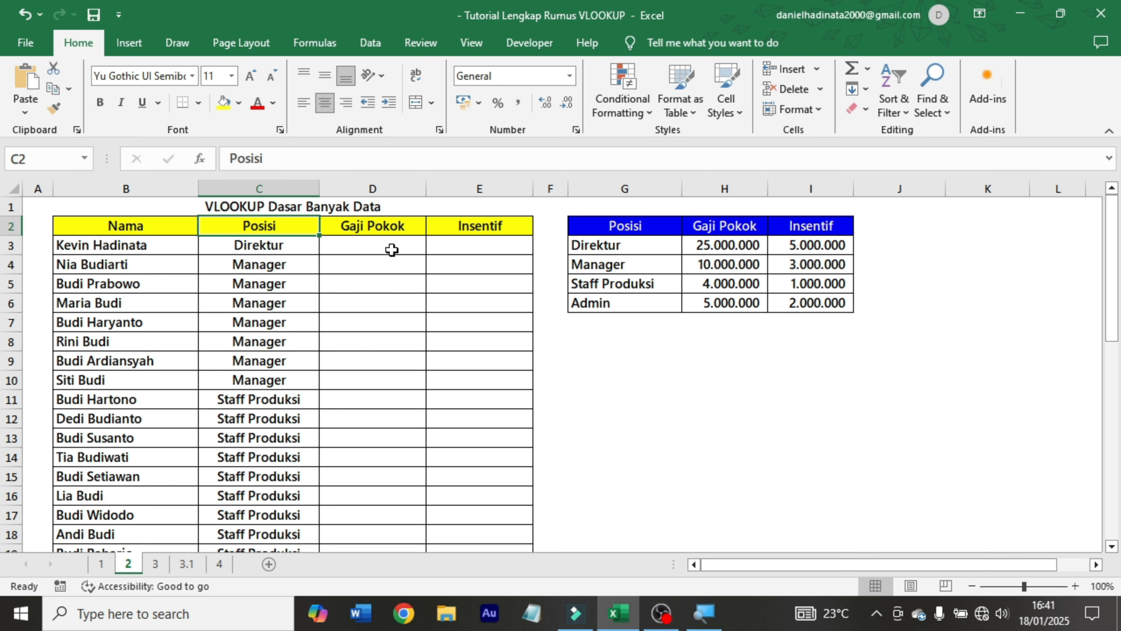
click(470, 244)
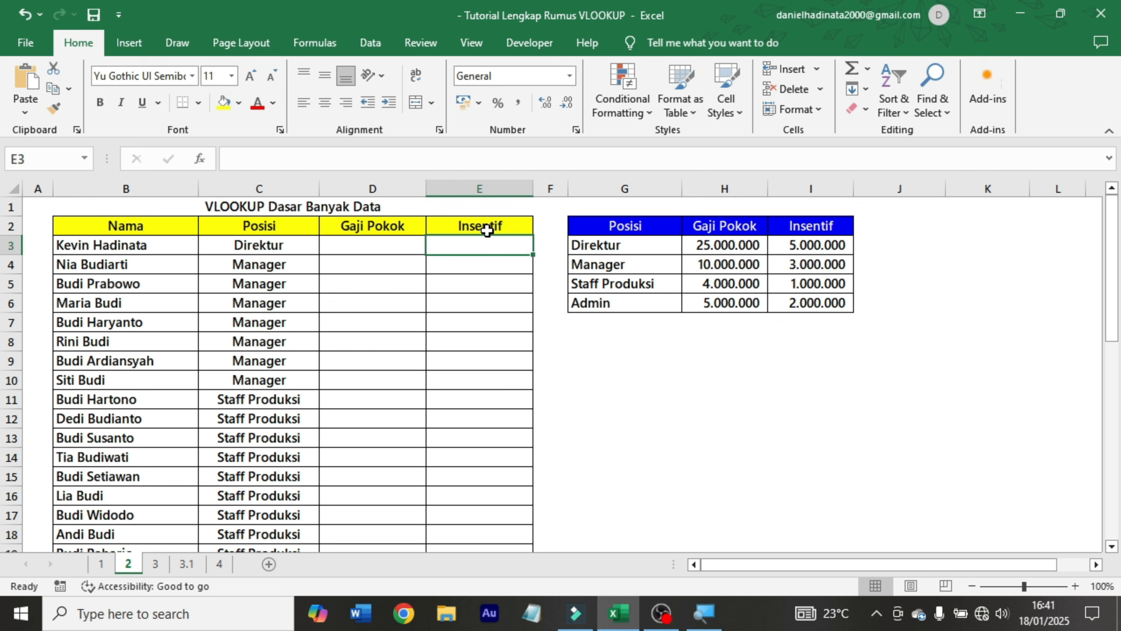
click(639, 227)
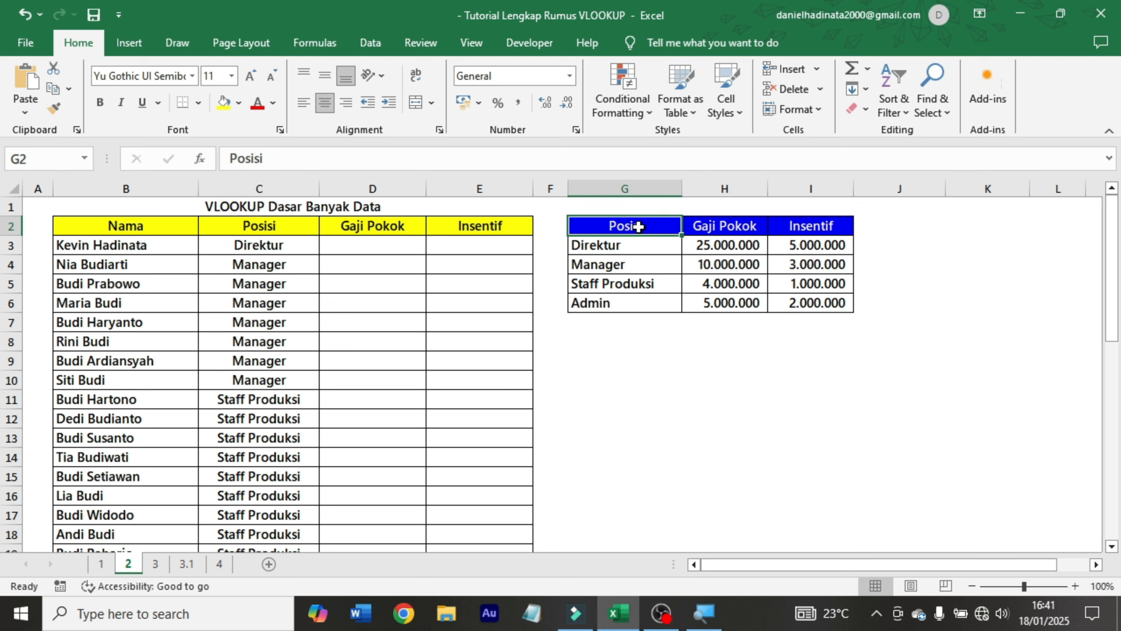
click(727, 232)
click(818, 230)
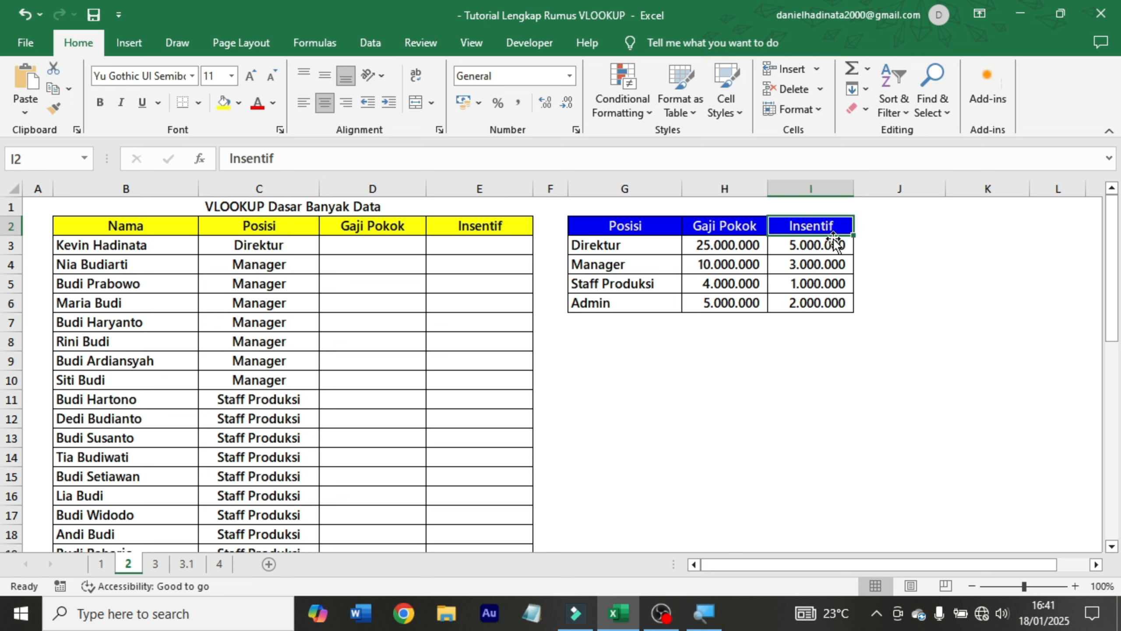
click(255, 249)
click(370, 250)
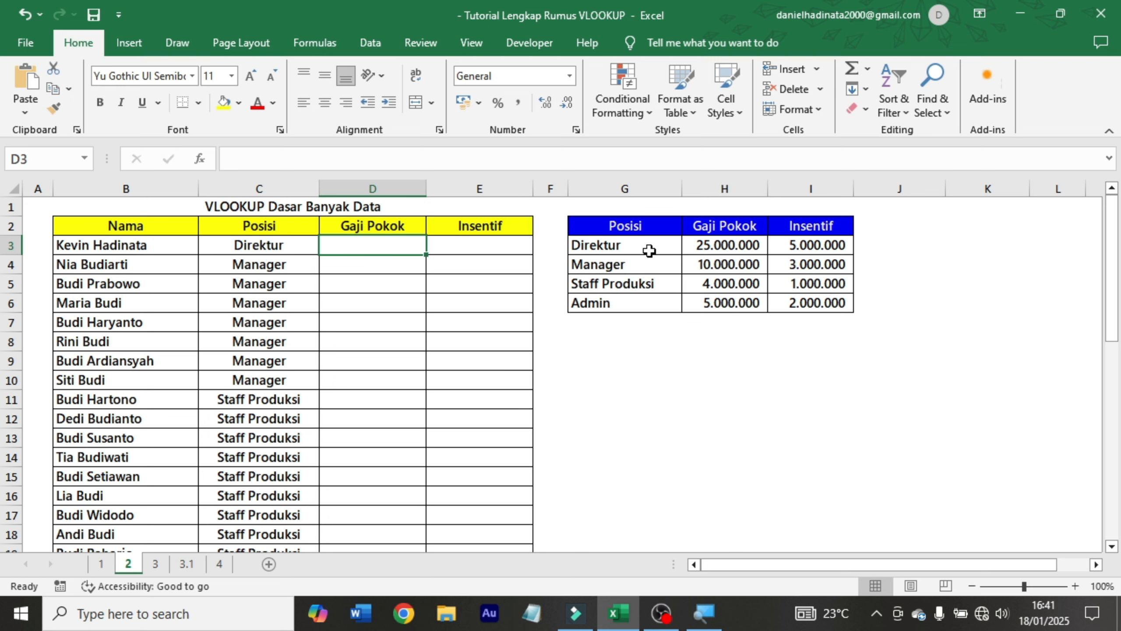
drag(649, 250, 647, 305)
drag(750, 247, 750, 286)
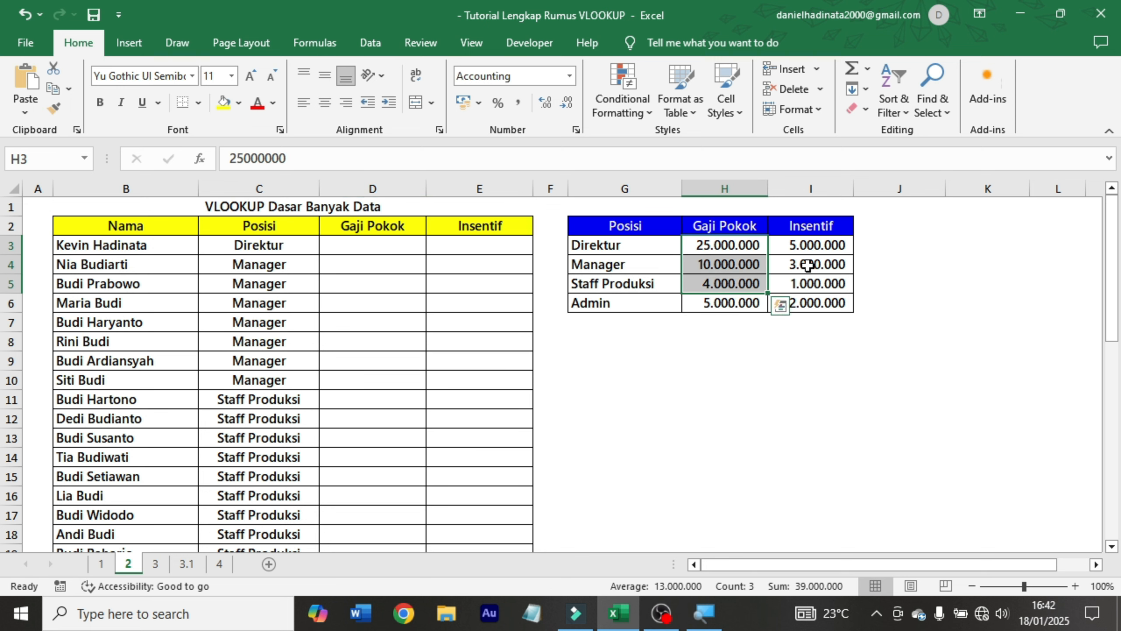
click(818, 245)
Start a VLOOKUP formula in D3 under Gaji Pokok with the position in C3 as the lookup value.
click(403, 251)
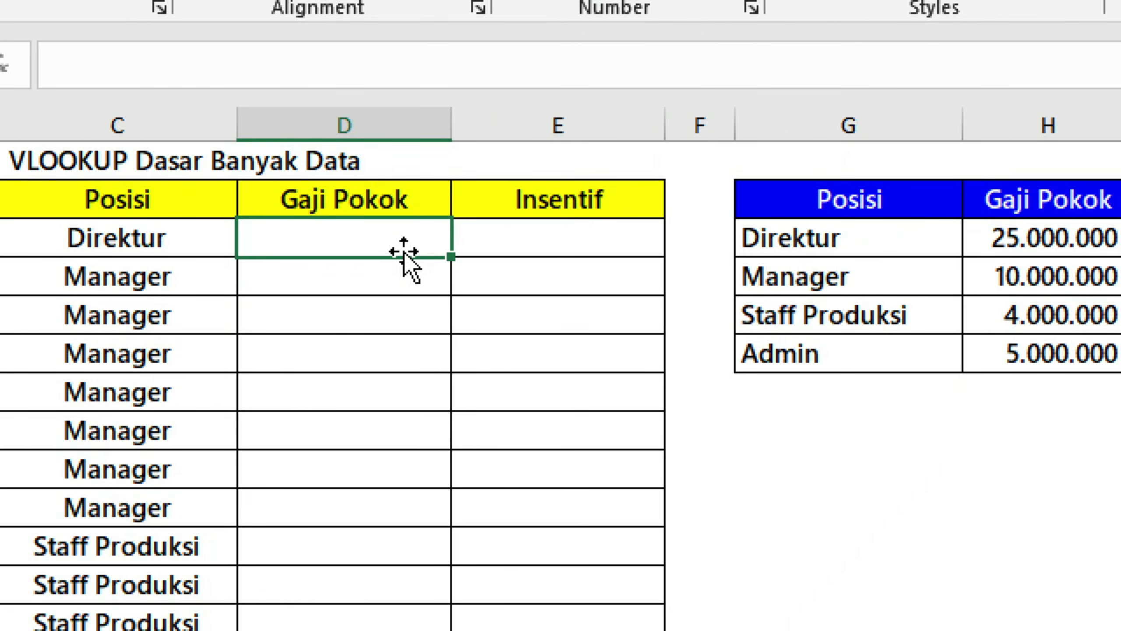
double_click(402, 252)
text(=vloo)
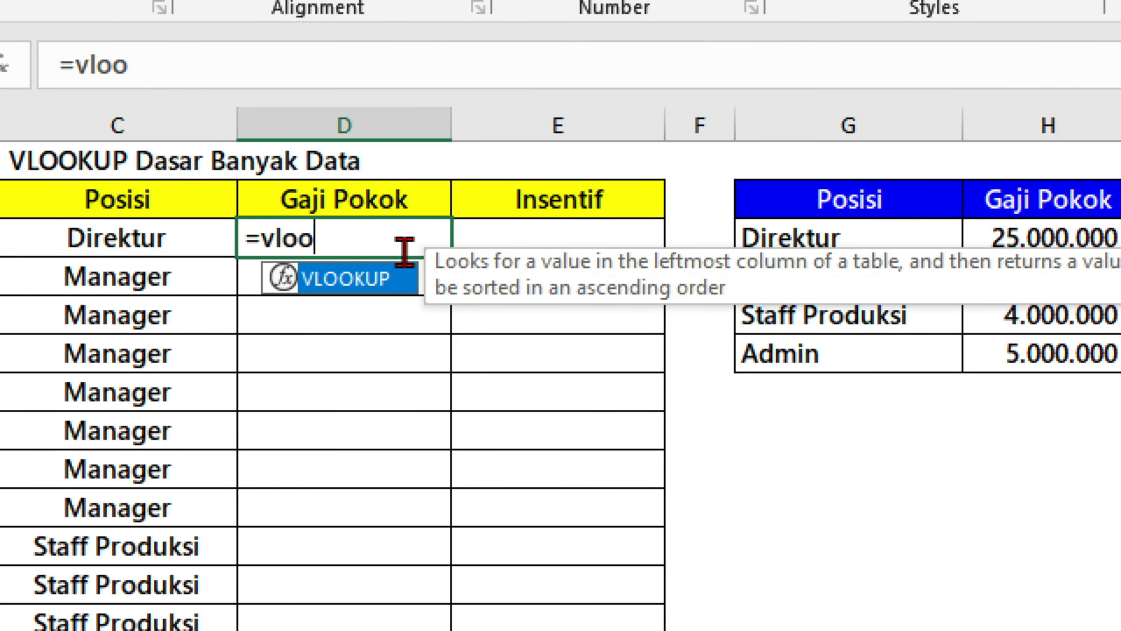
text(kup)
key(Tab)
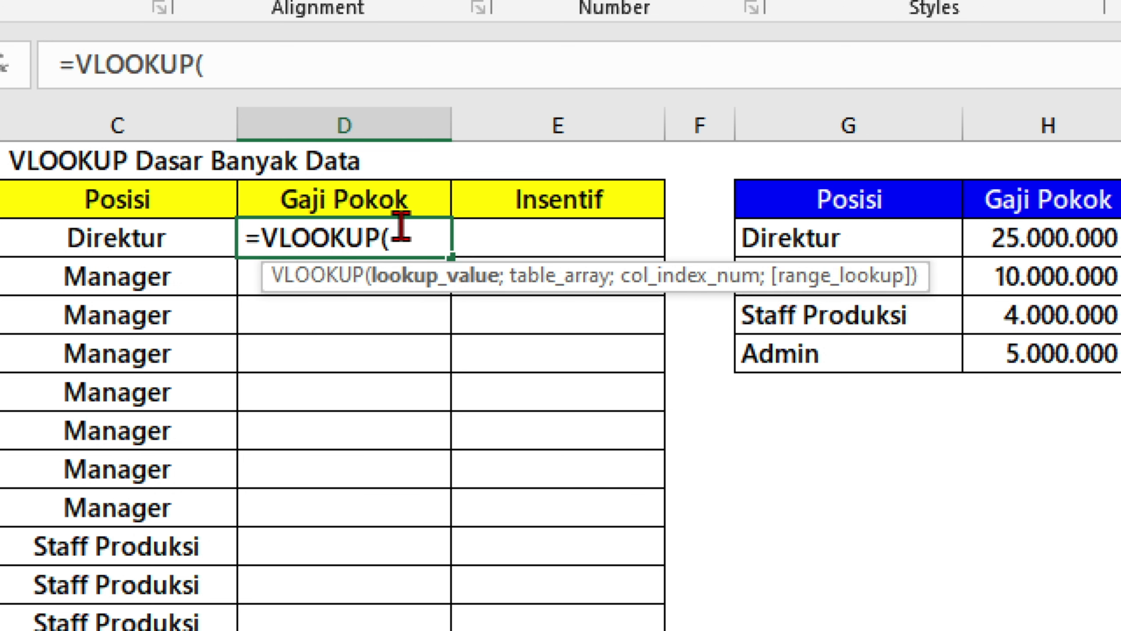
click(211, 233)
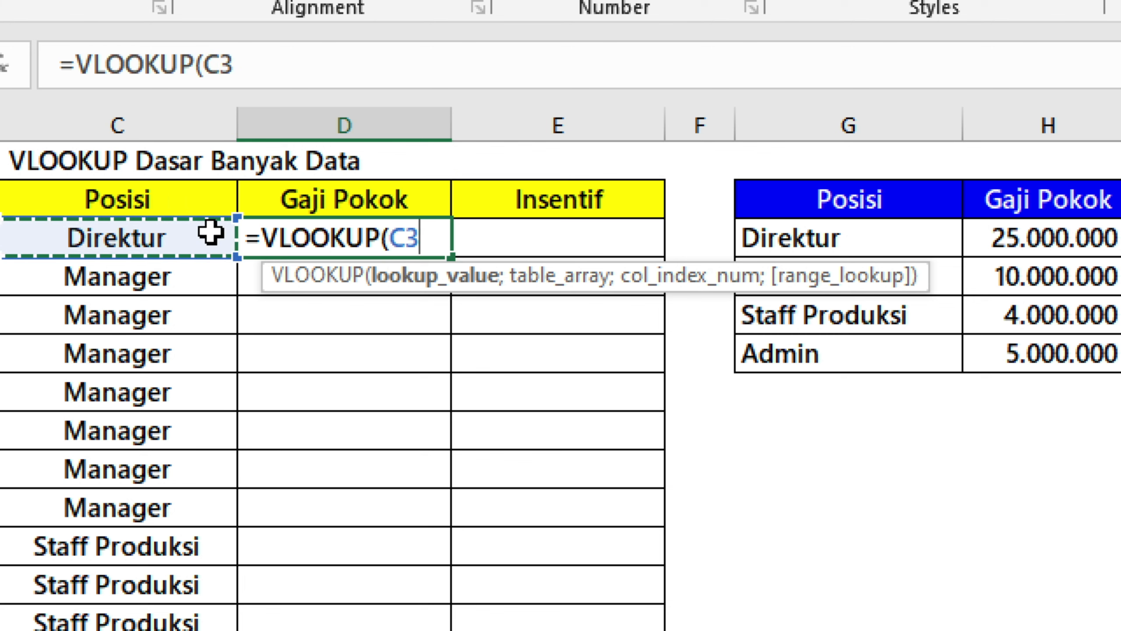
text(;)
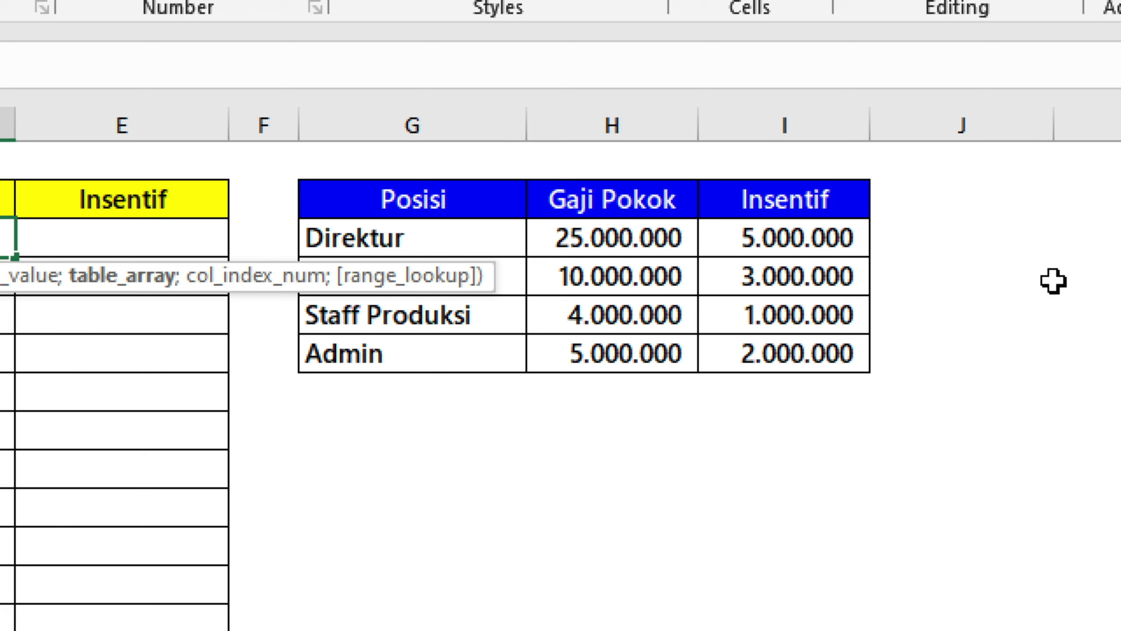
Add the reference table G2:I6 as the formula's table array and lock it as $G$2:$I$6.
drag(475, 202, 783, 346)
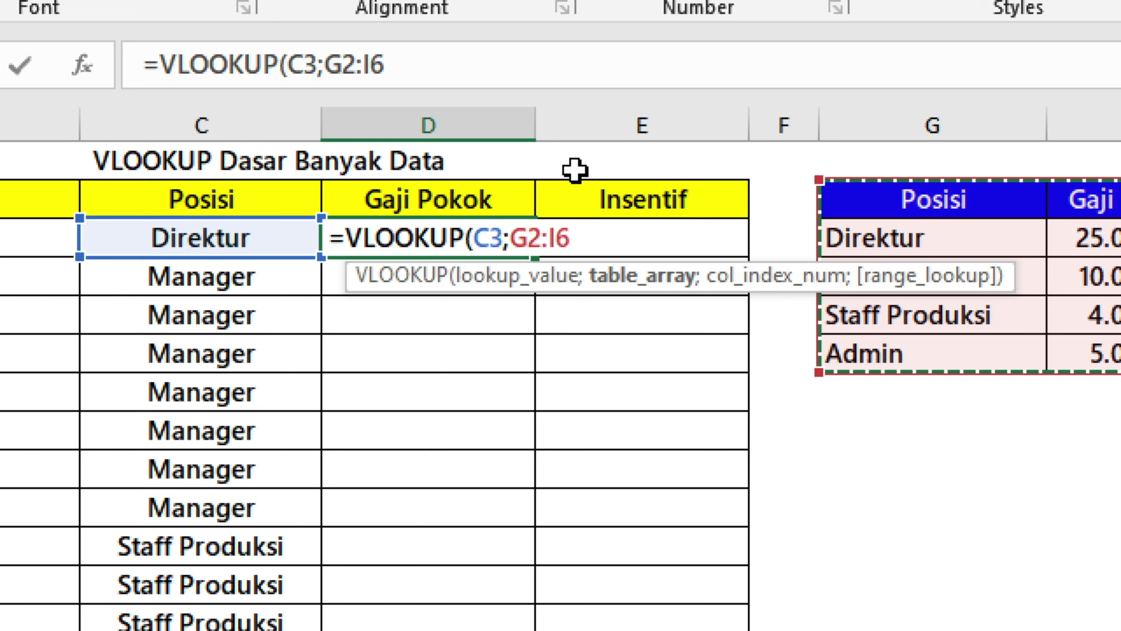
key(F4)
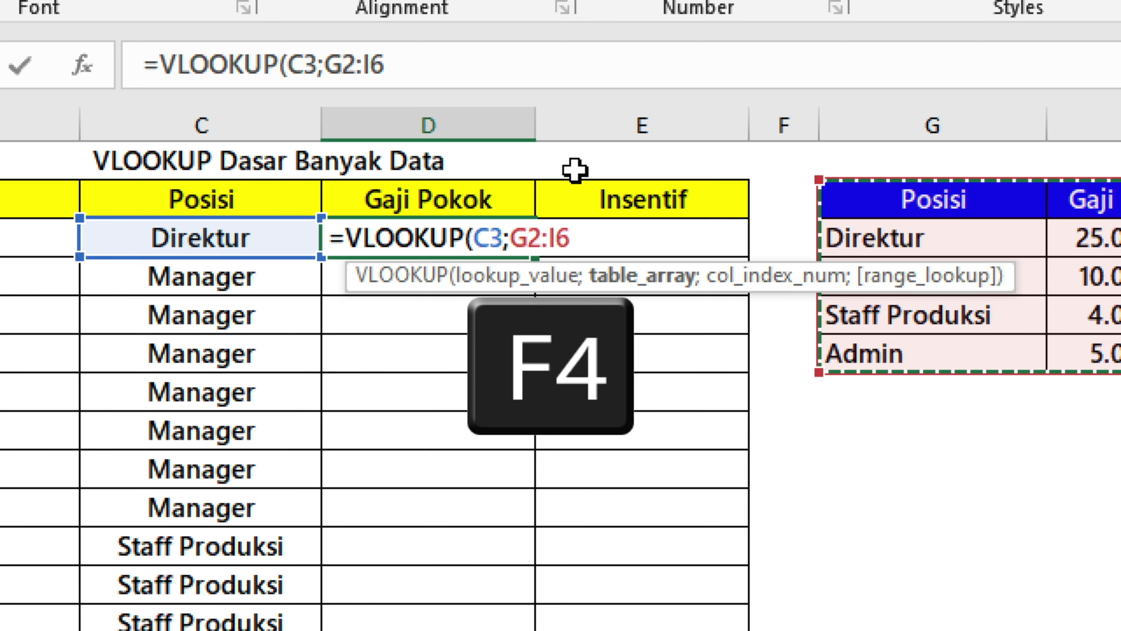
key(F4)
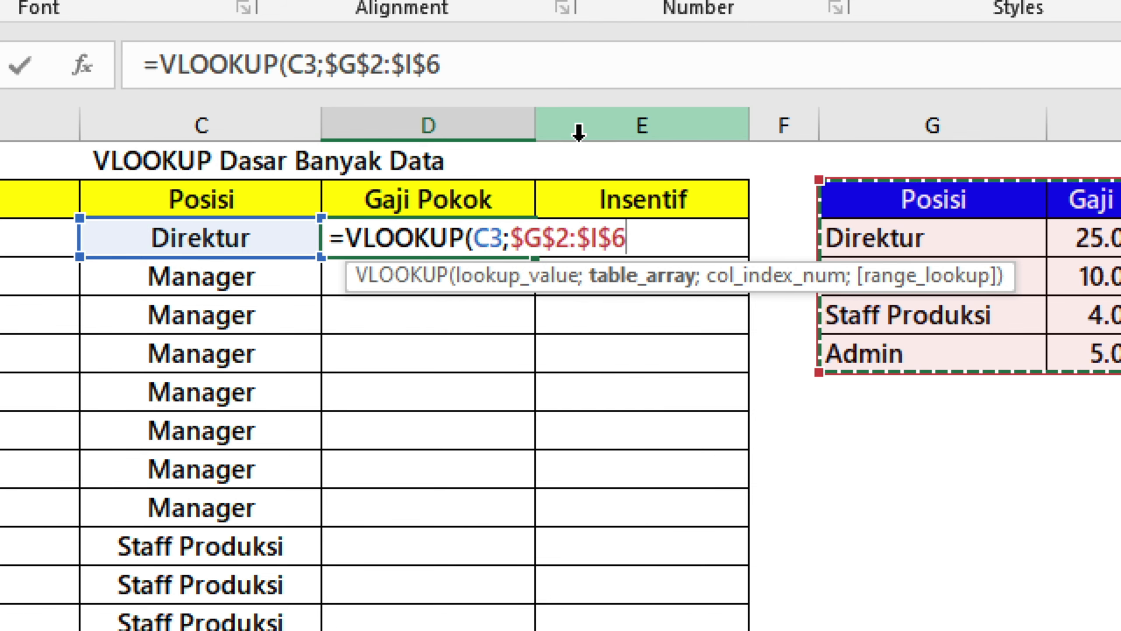
Complete the VLOOKUP formula in D3 with column index 2 and FALSE for an exact match.
text(;)
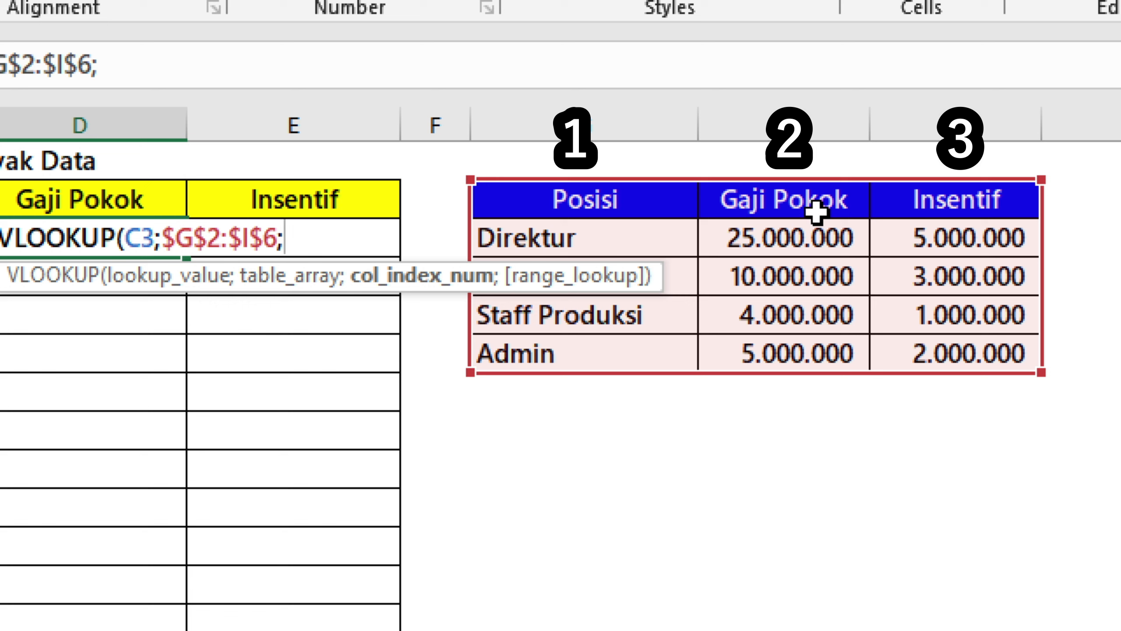
text(2)
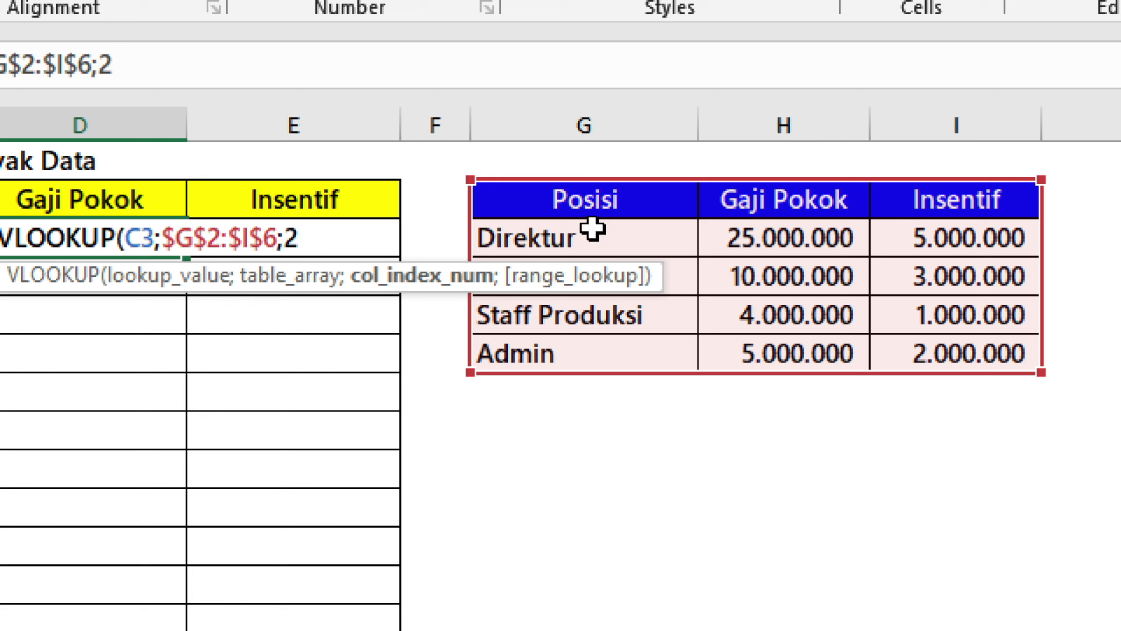
text(;)
key(Down)
key(Tab)
text())
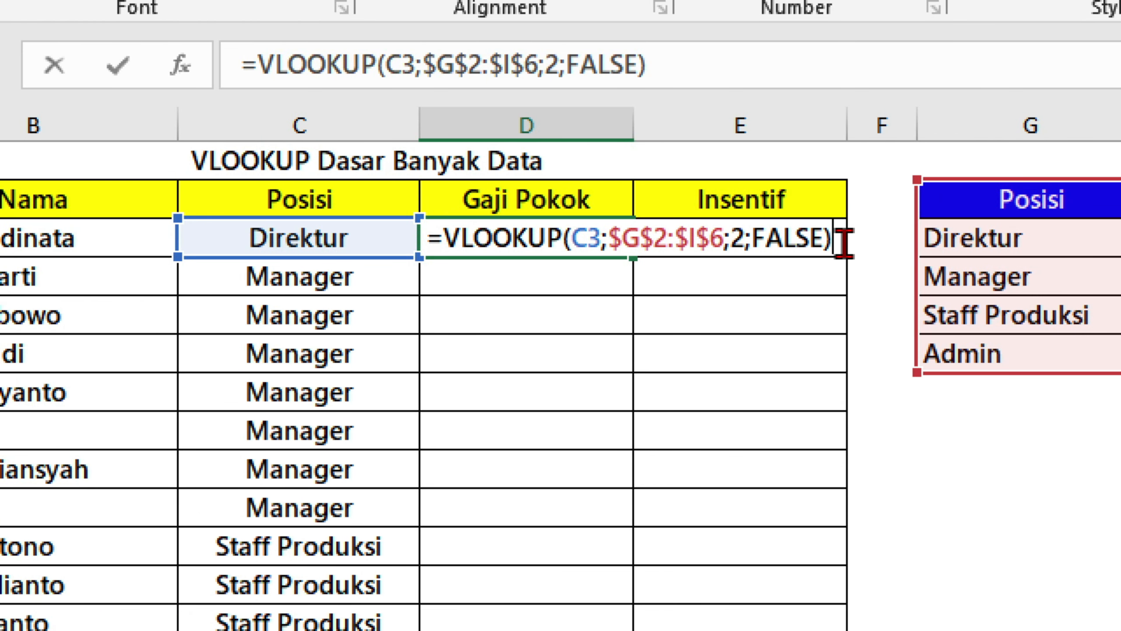
key(ctrl+Return)
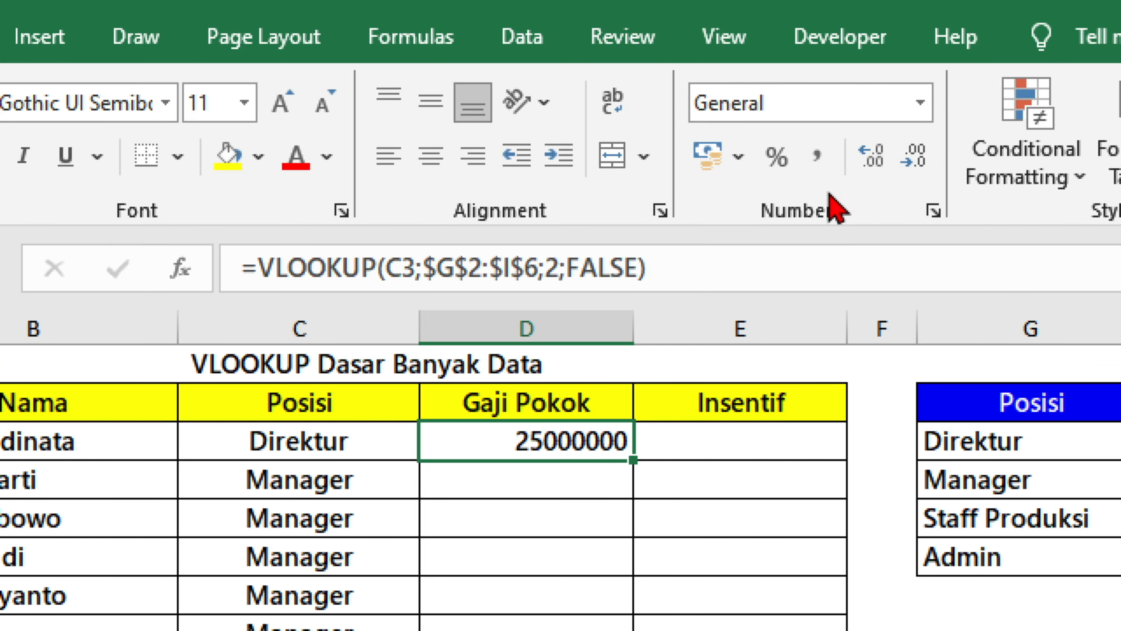
Apply comma style to D3 and fill its formula down the Gaji Pokok column.
click(817, 156)
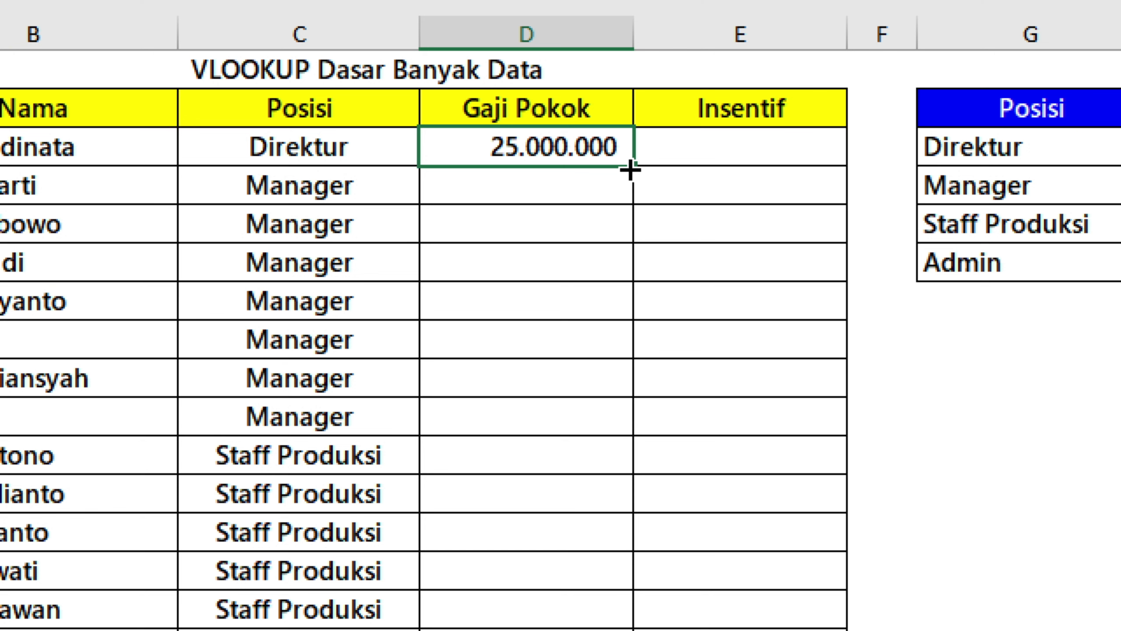
double_click(630, 170)
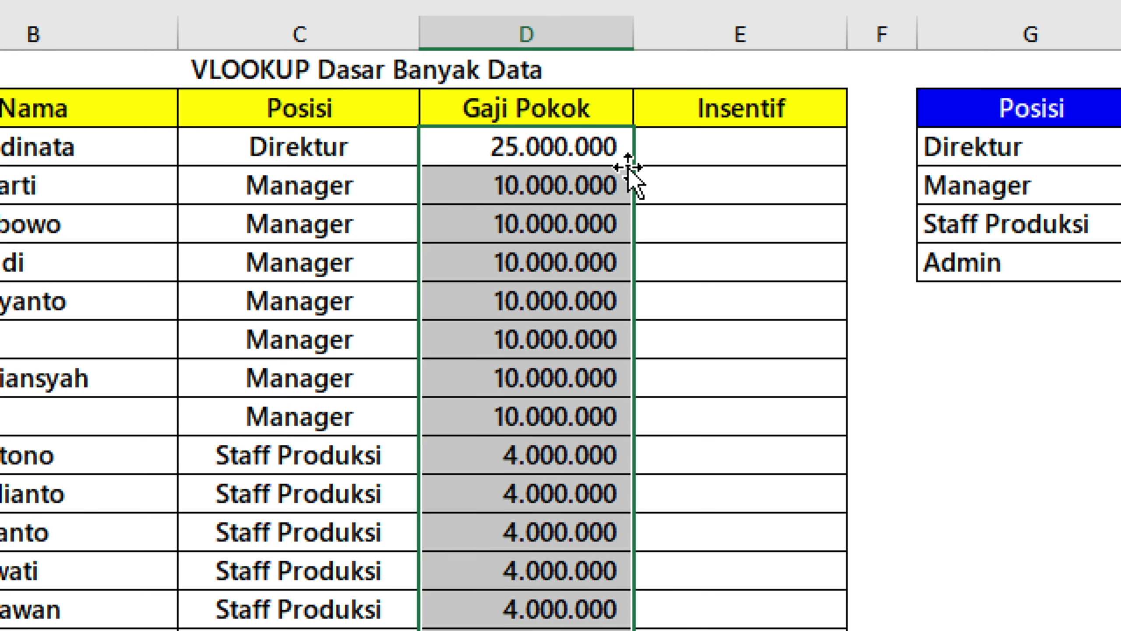
click(615, 158)
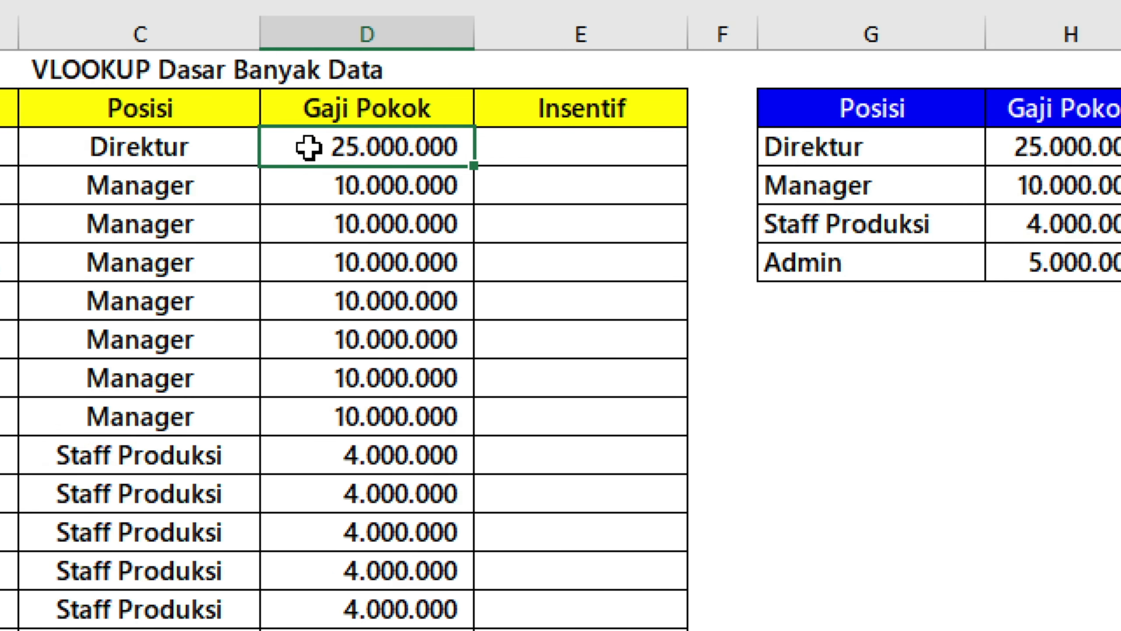
Compare the filled Gaji Pokok values for each position with the reference table.
click(1039, 148)
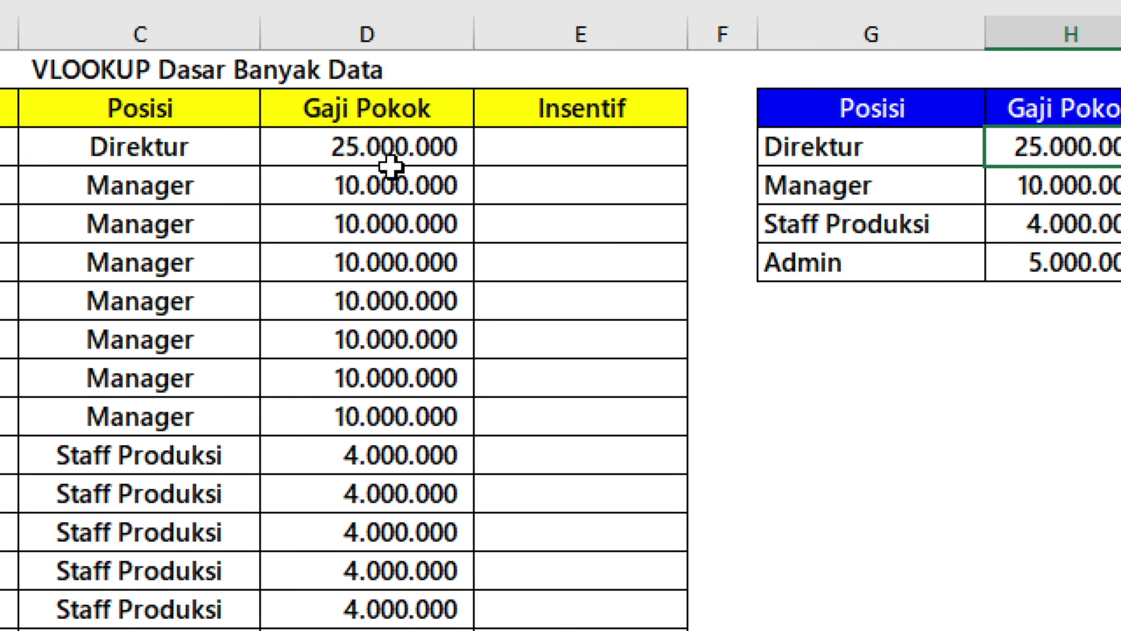
click(464, 173)
click(425, 458)
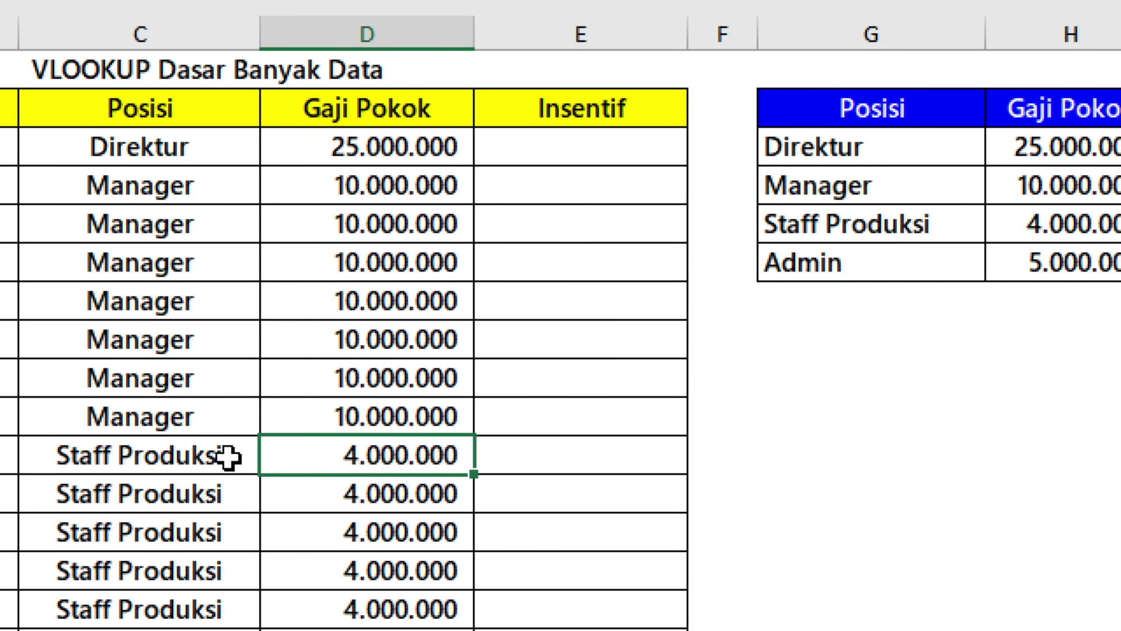
scroll(242, 456, down, 6)
scroll(558, 383, down, 3)
scroll(570, 374, up, 7)
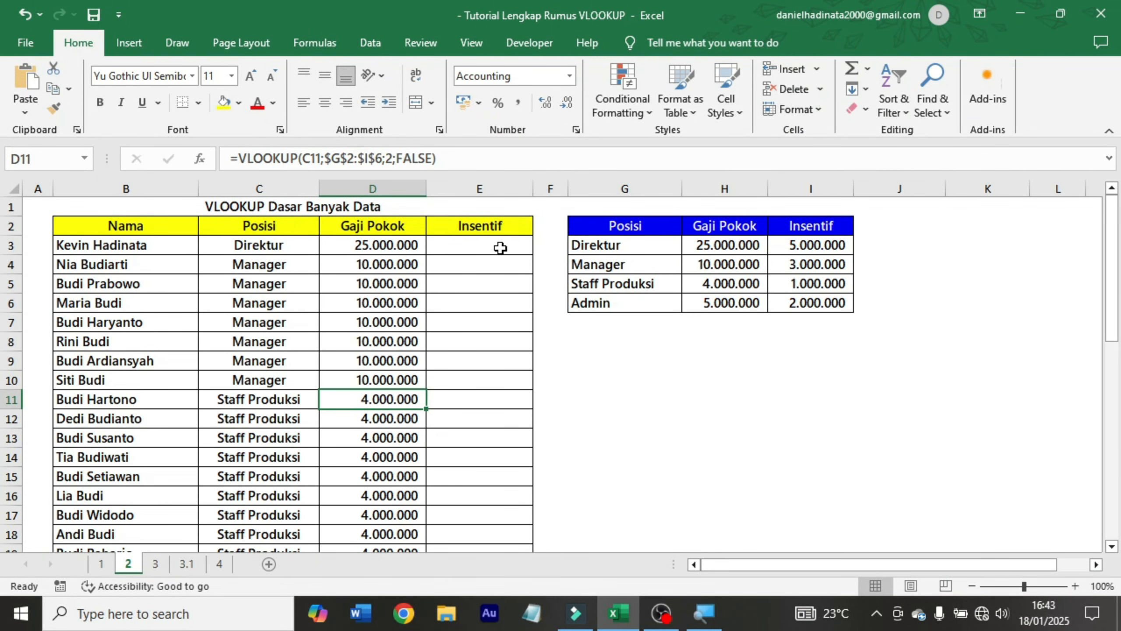
Copy the VLOOKUP formula text from D3 into E3 under Insentif, keeping its cell references unchanged.
click(415, 254)
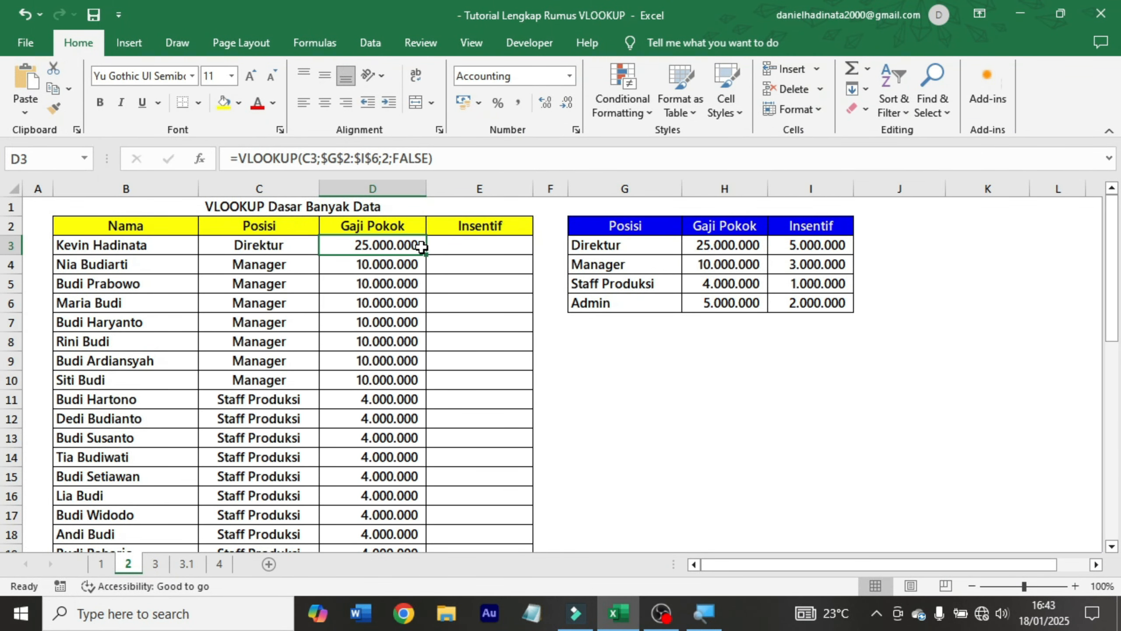
click(450, 160)
drag(450, 160, 220, 159)
key(ctrl+c)
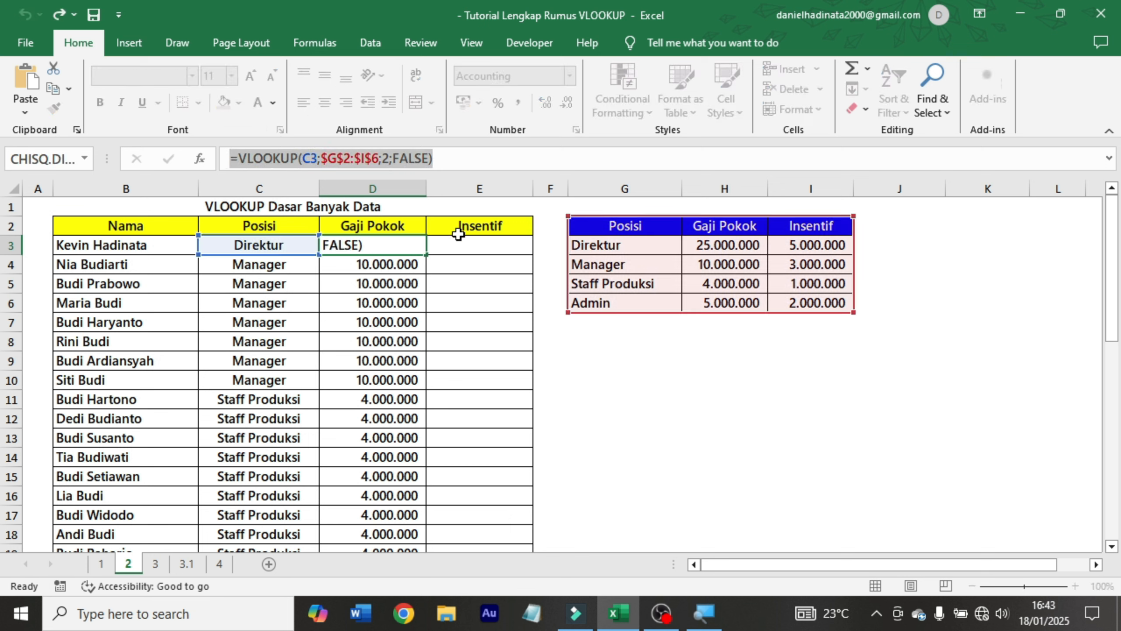
key(Escape)
key(Right)
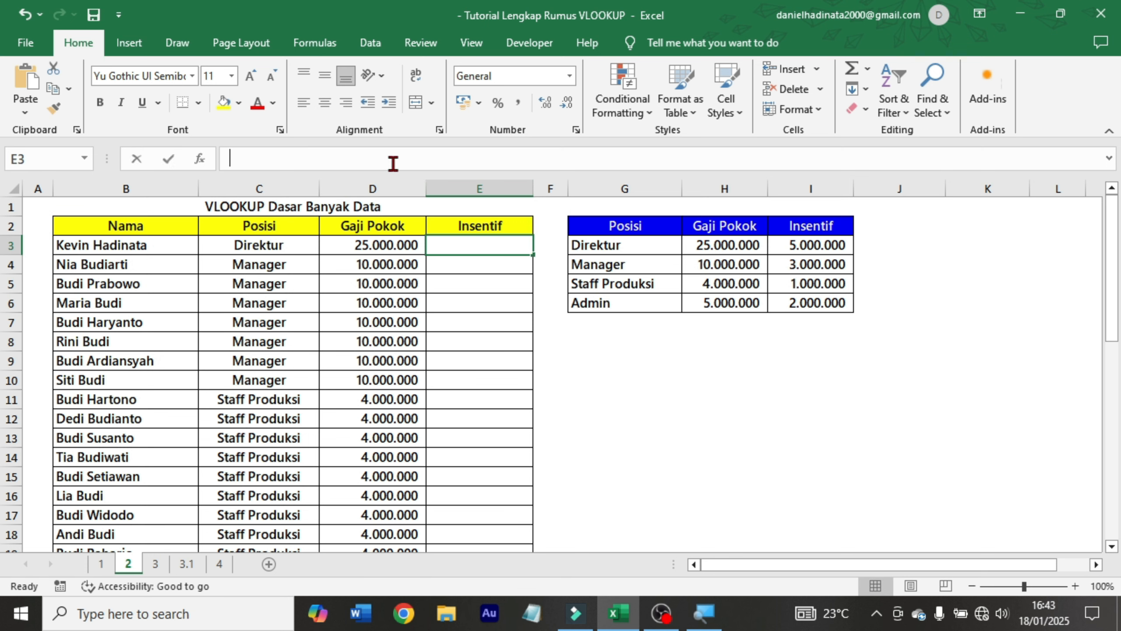
click(392, 164)
key(ctrl+v)
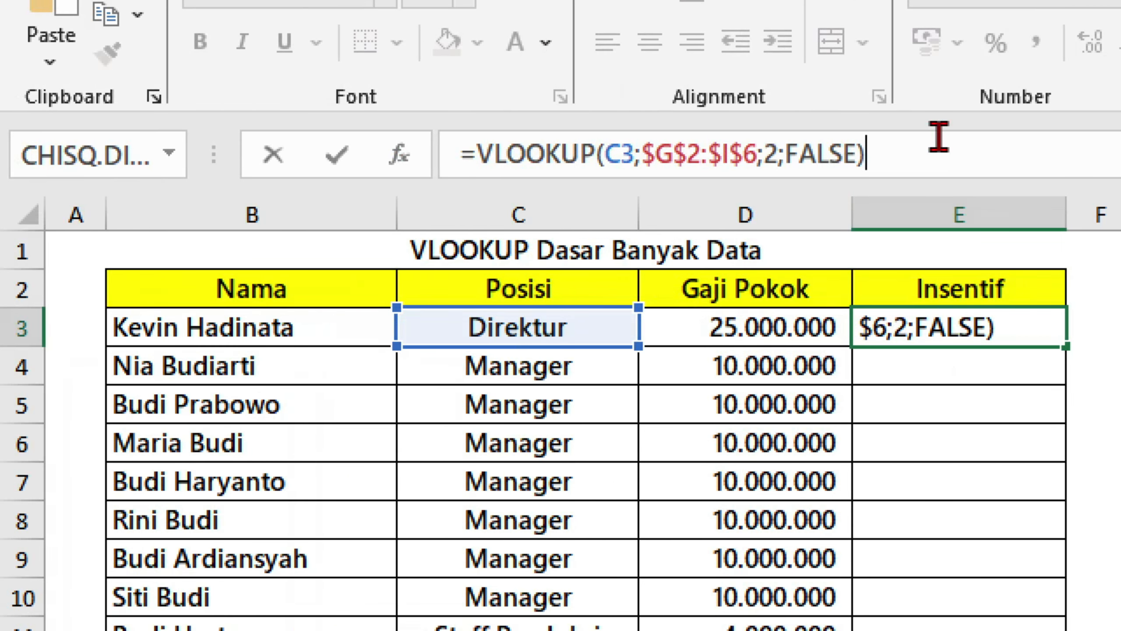
Set the column index of the VLOOKUP formula in E3 to 3 and enter the formula.
click(778, 152)
key(BackSpace)
text(3)
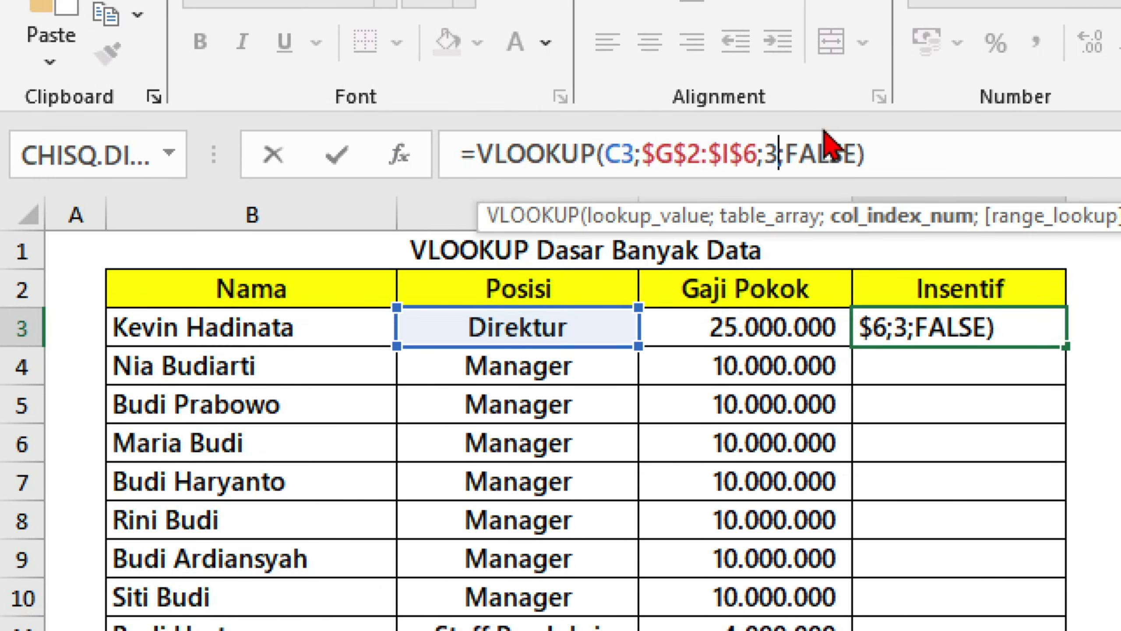
key(ctrl+Return)
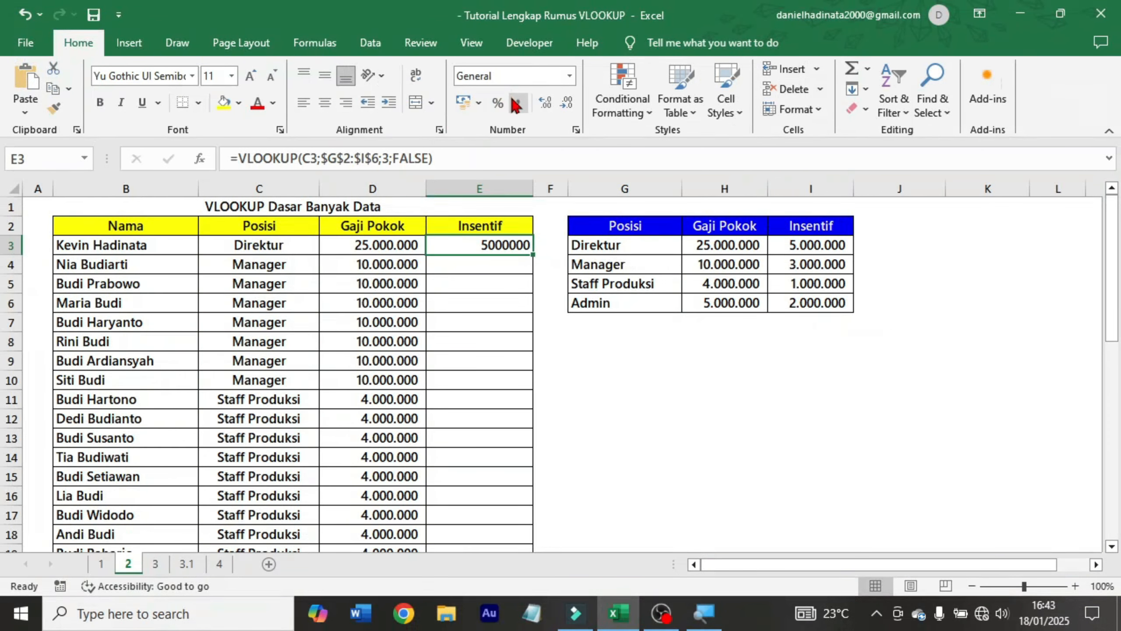
Apply comma style to E3 and fill its formula down the Insentif column.
click(515, 104)
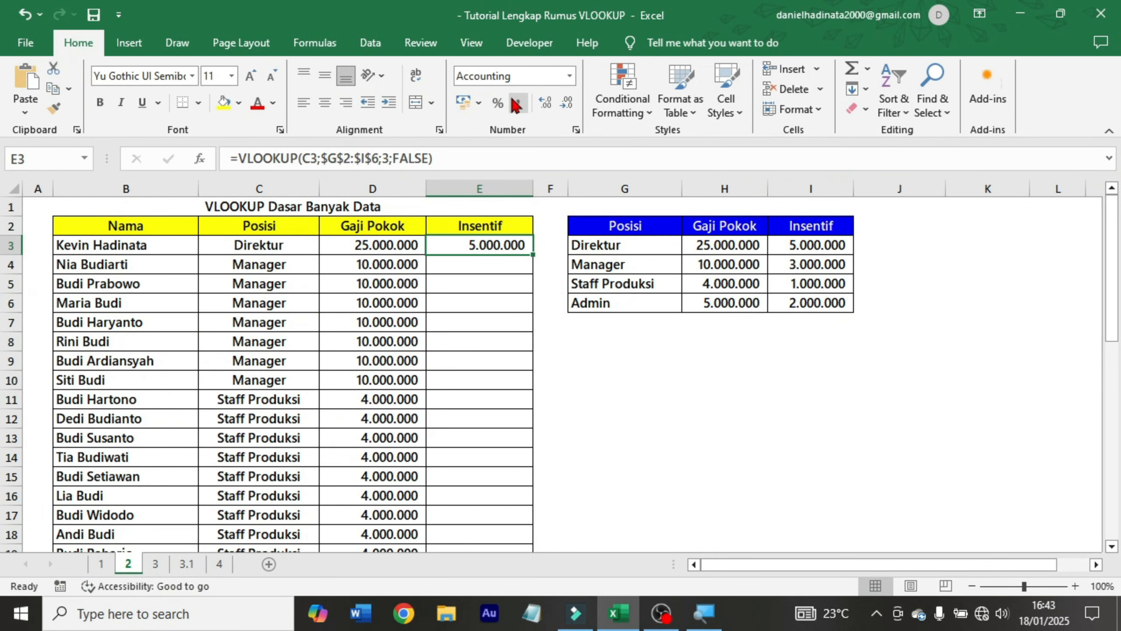
double_click(536, 254)
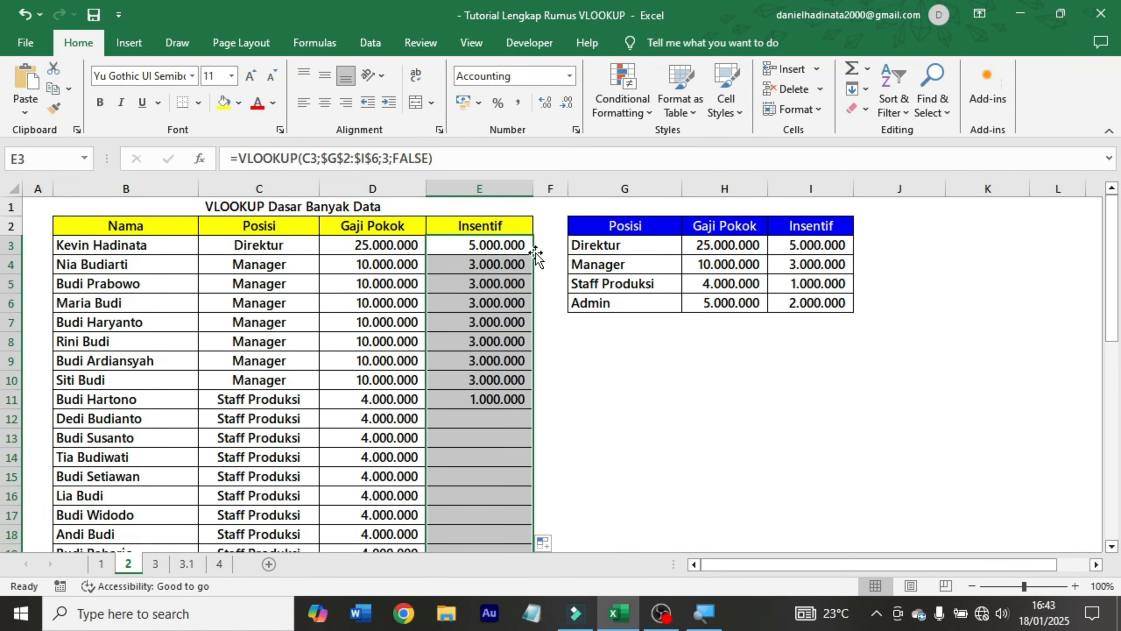
click(309, 250)
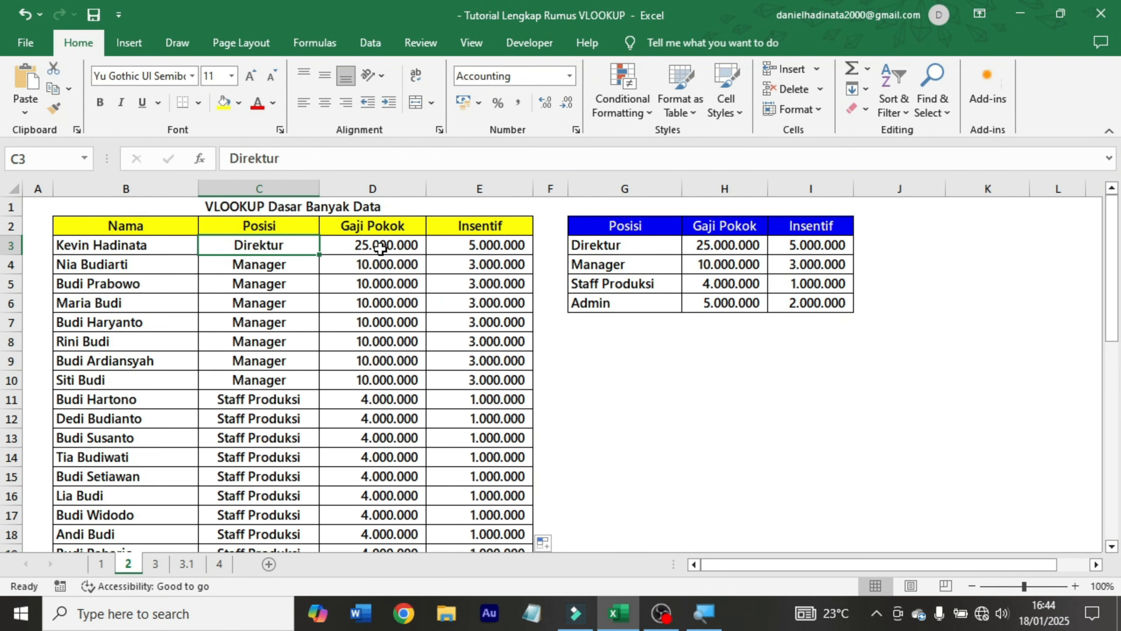
Check the filled Insentif values and formulas down the employee table against each position.
click(459, 246)
click(496, 270)
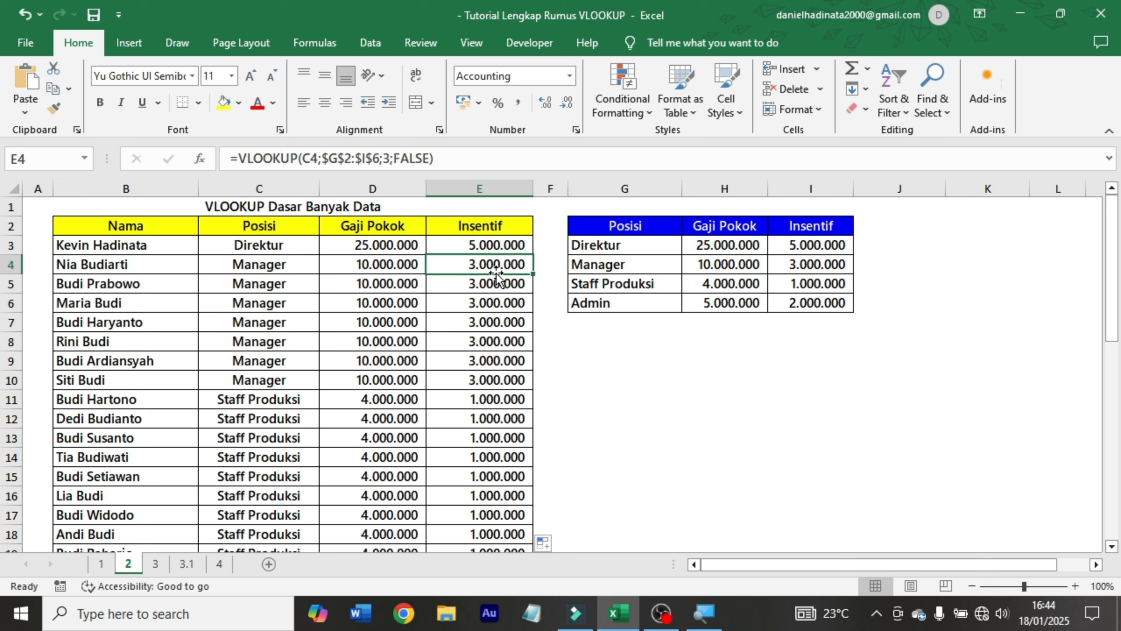
click(315, 418)
click(455, 415)
scroll(445, 431, down, 8)
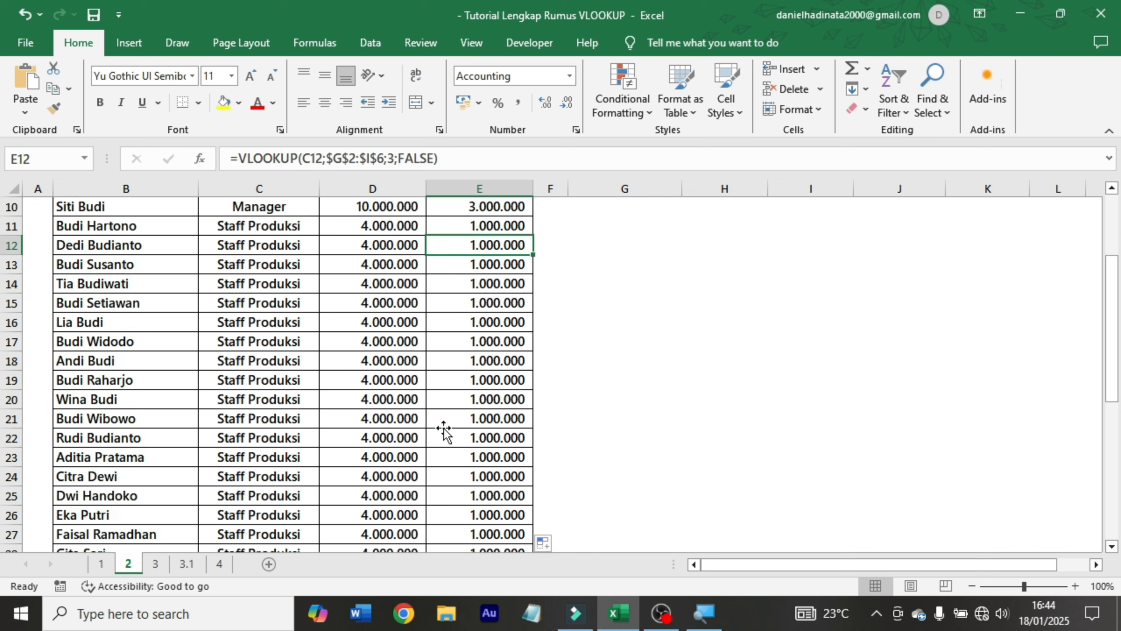
click(446, 425)
scroll(519, 439, up, 1)
scroll(519, 439, up, 7)
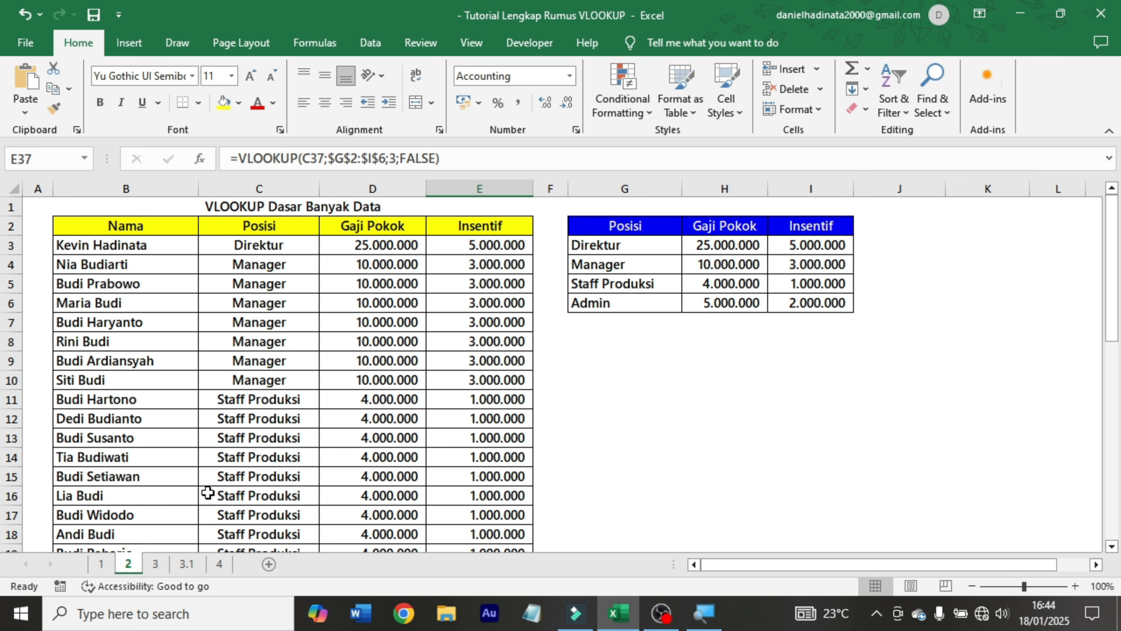
Open sheet 3 and examine the order table's headers and its empty Nama Customer and Domisili columns.
click(159, 565)
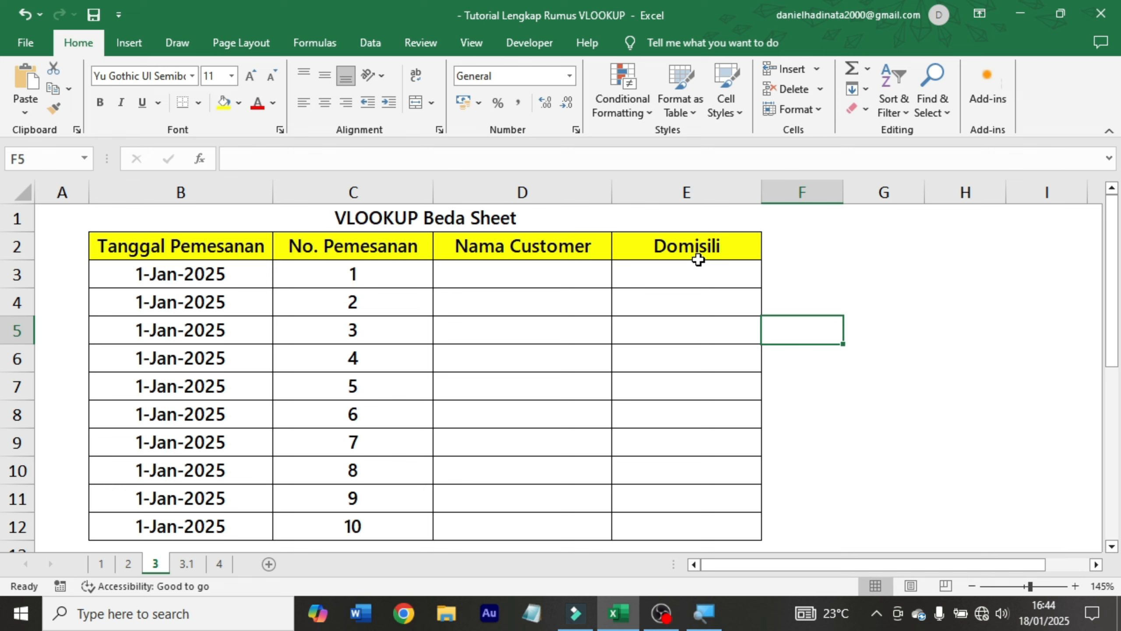
click(224, 246)
click(368, 246)
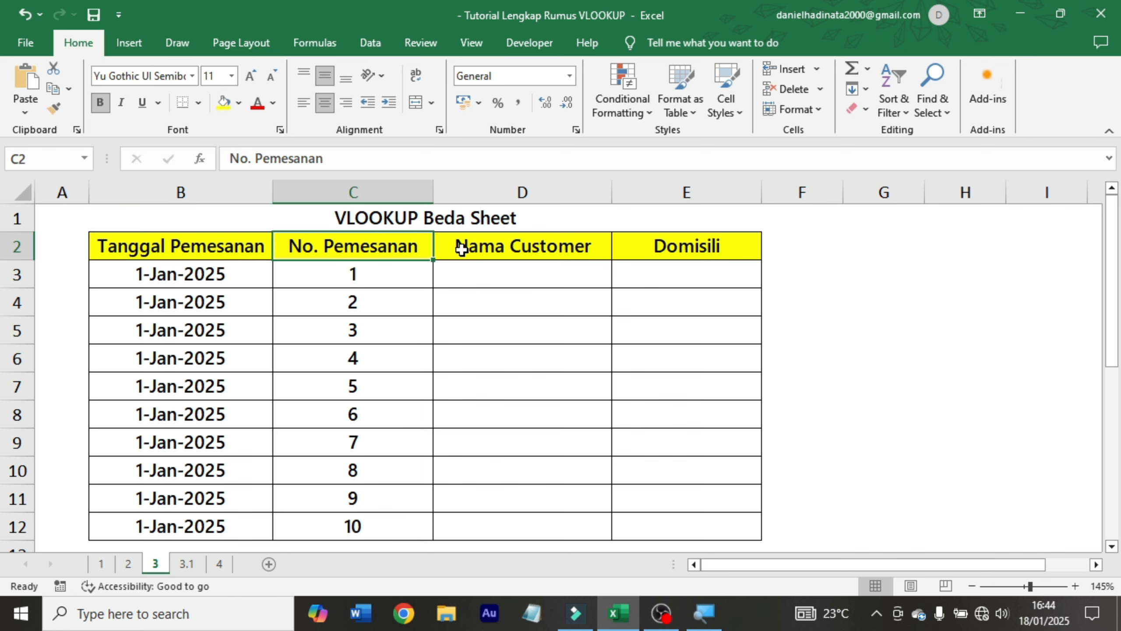
click(513, 263)
click(655, 263)
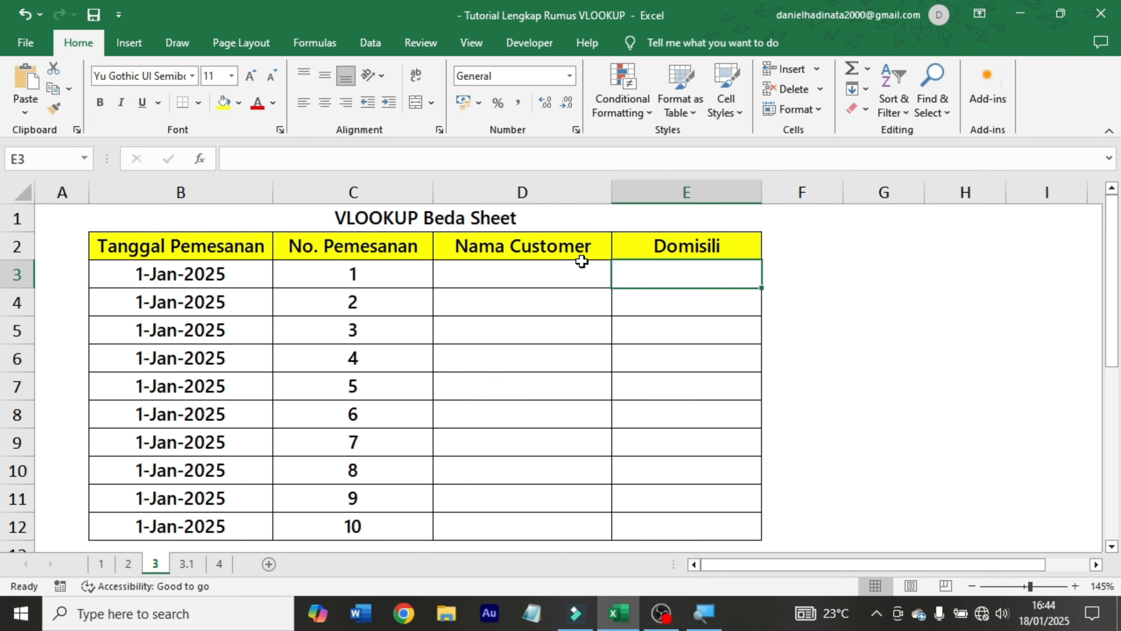
click(585, 263)
click(666, 265)
Open sheet 3.1 and examine the customer reference table's columns and its No. Pemesanan values.
click(187, 565)
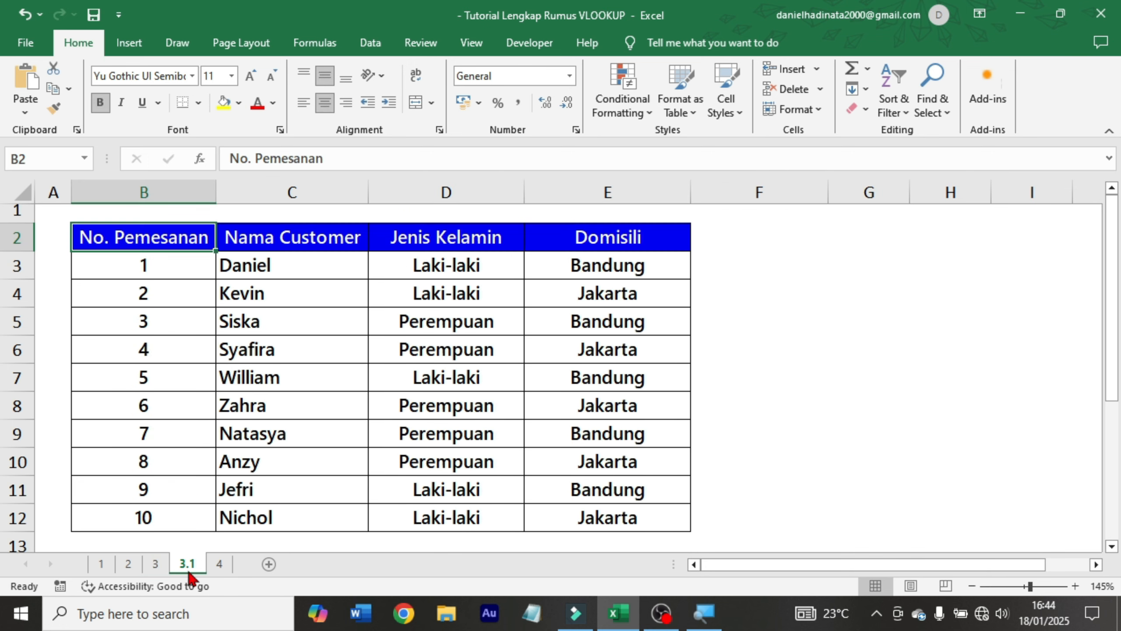
click(631, 270)
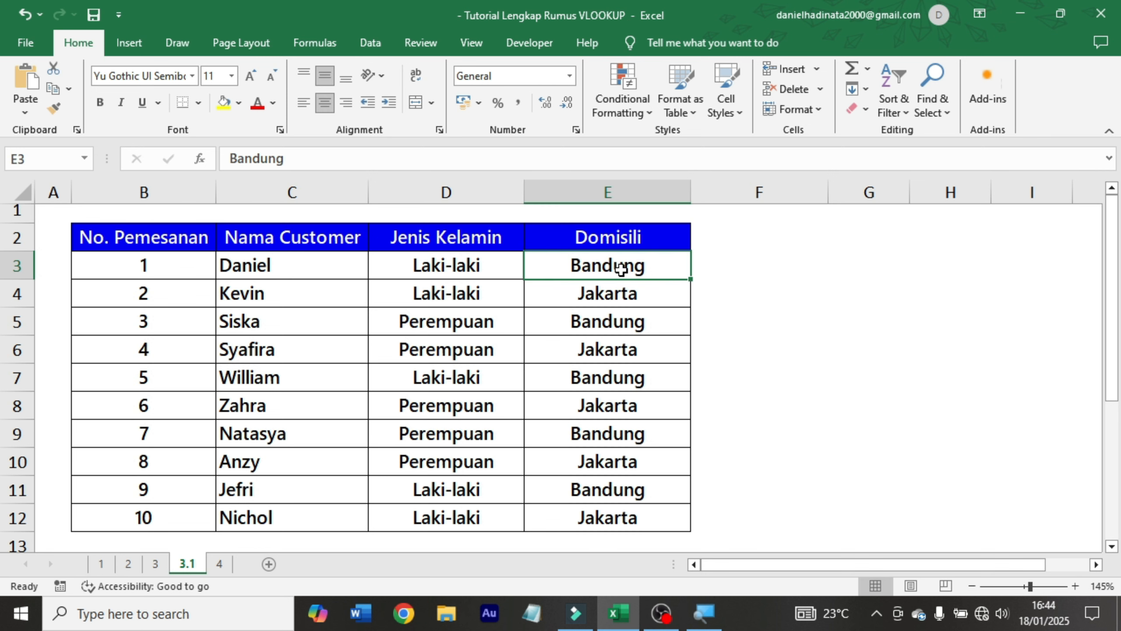
click(179, 274)
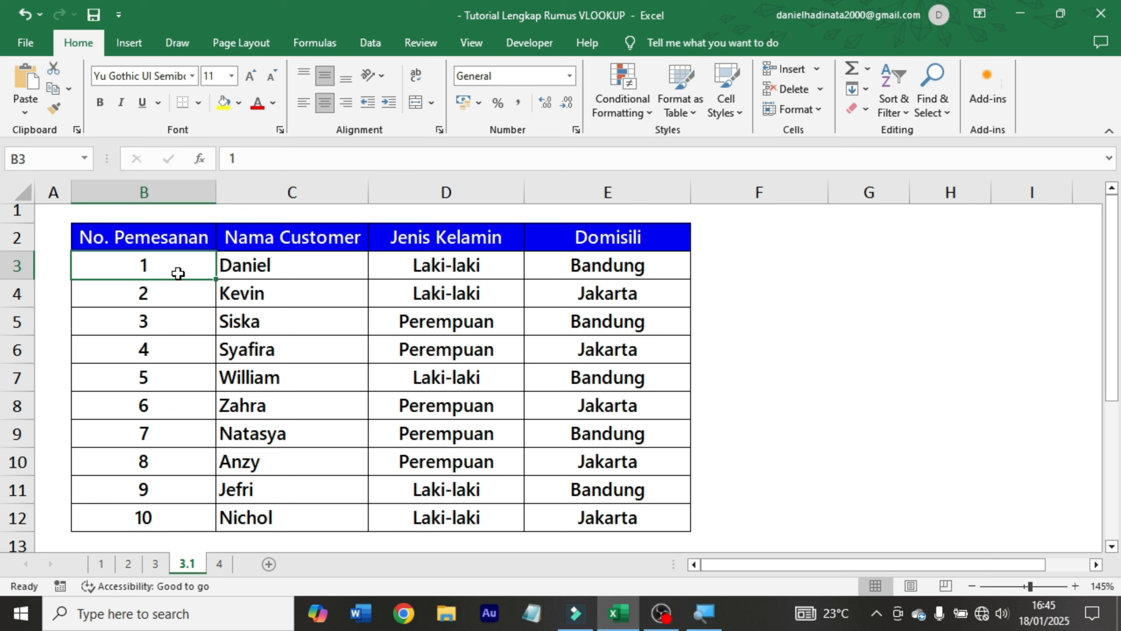
click(180, 234)
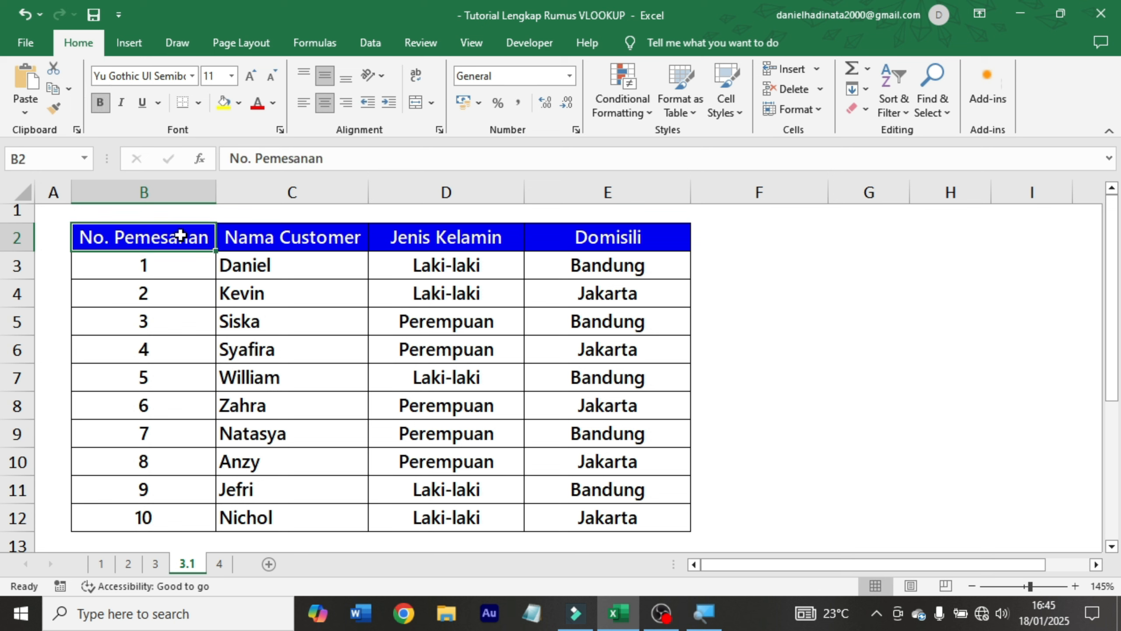
click(335, 234)
click(419, 231)
click(545, 232)
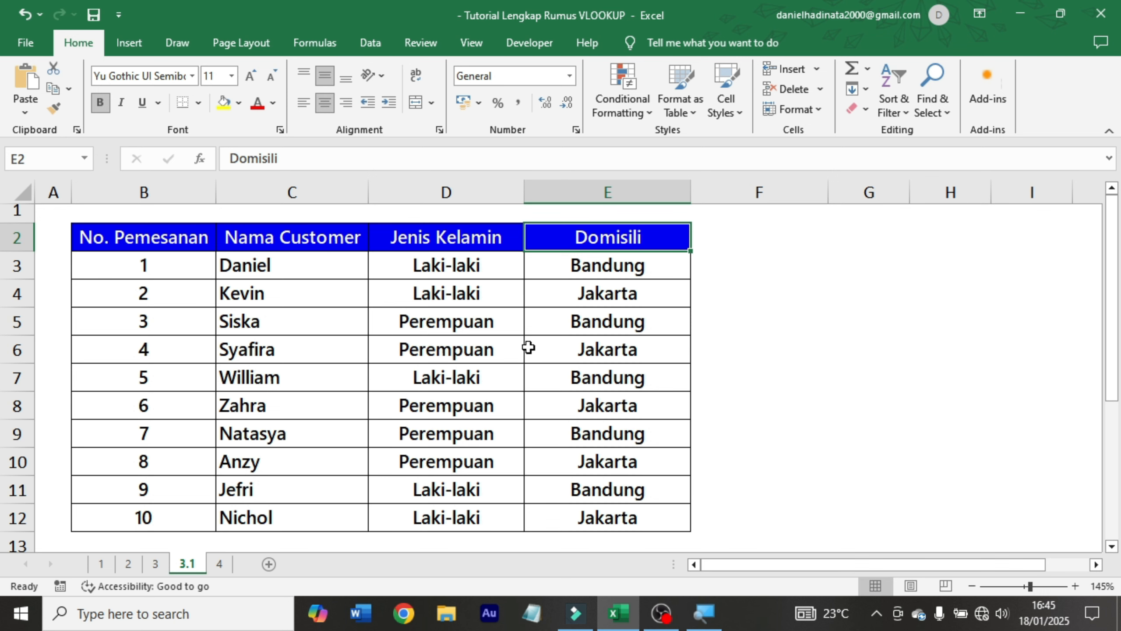
drag(193, 273, 133, 508)
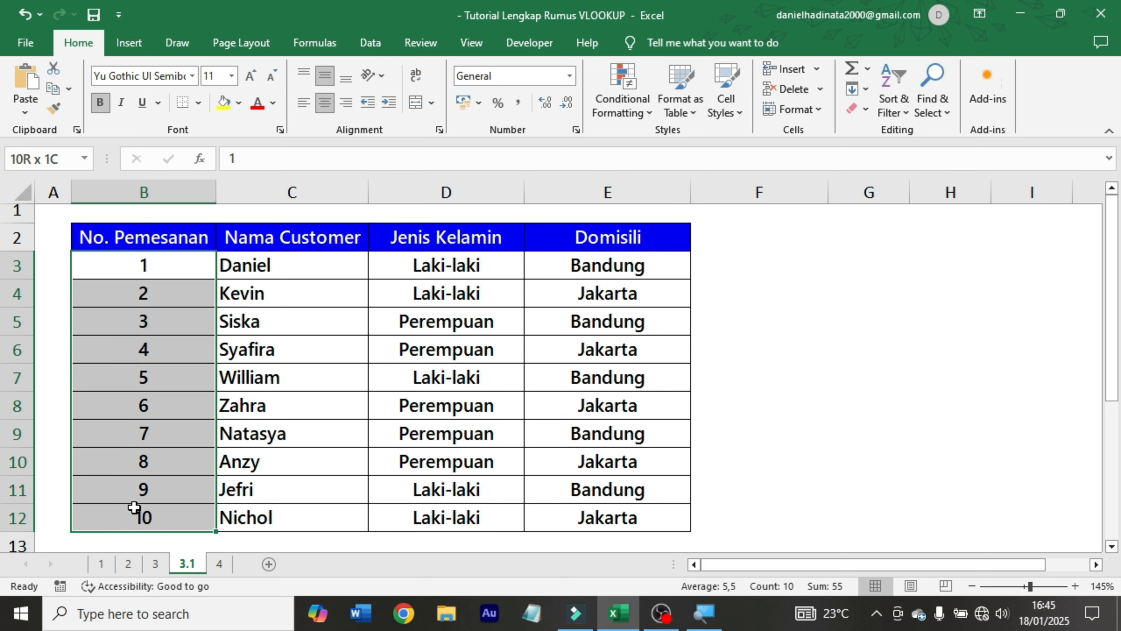
Start a VLOOKUP formula in D3 under Nama Customer on sheet 3, with the order number in C3 as lookup value.
click(158, 564)
click(540, 276)
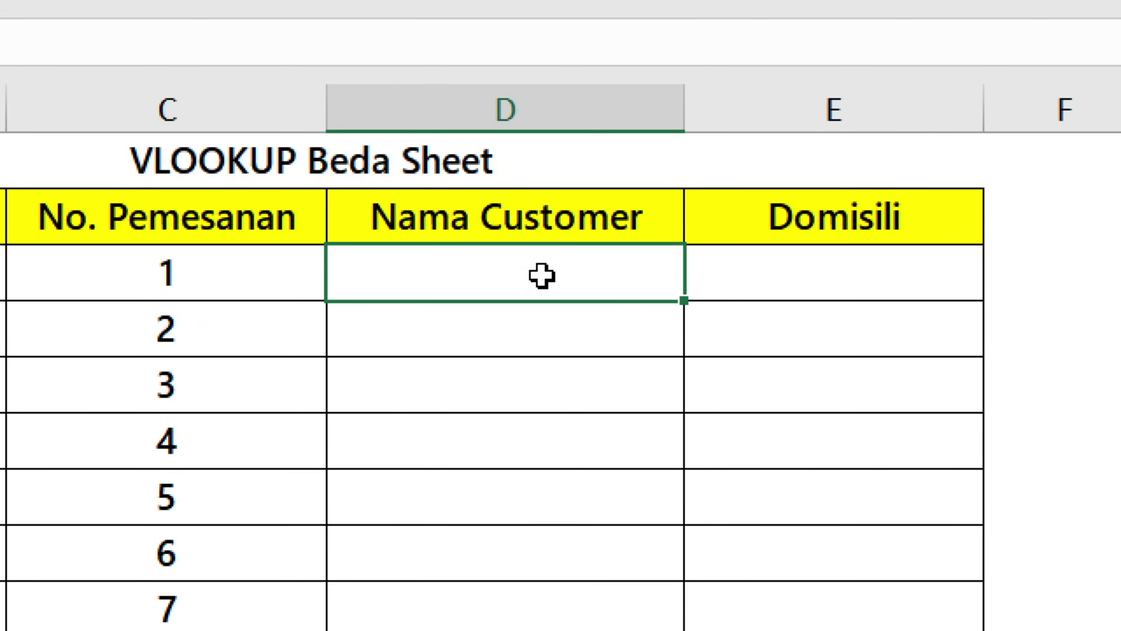
text(=vlookup)
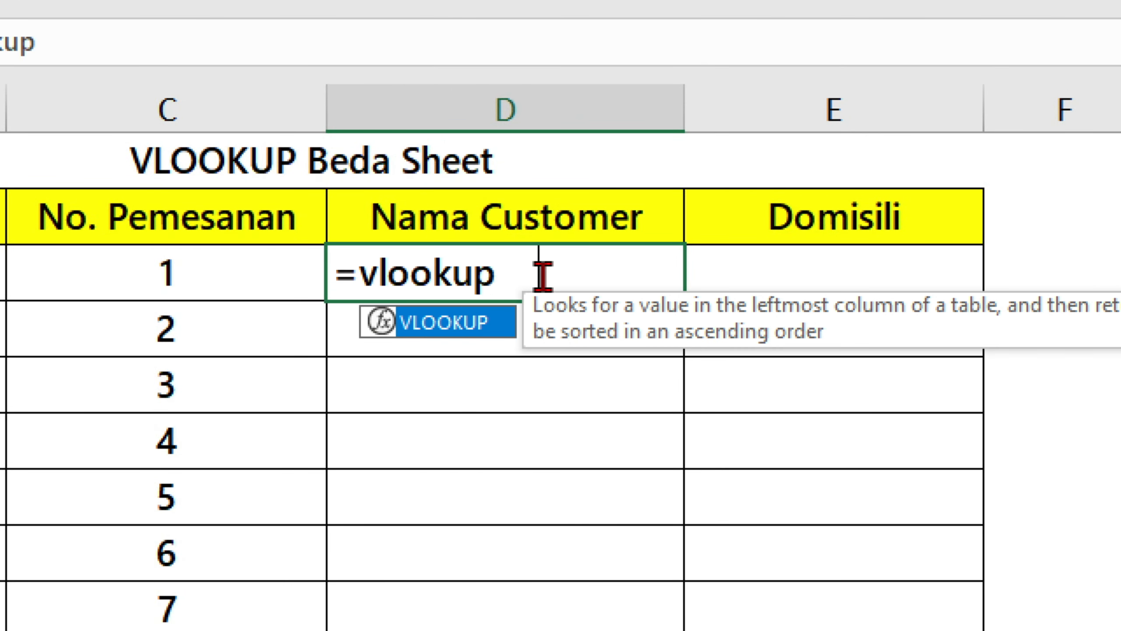
key(Tab)
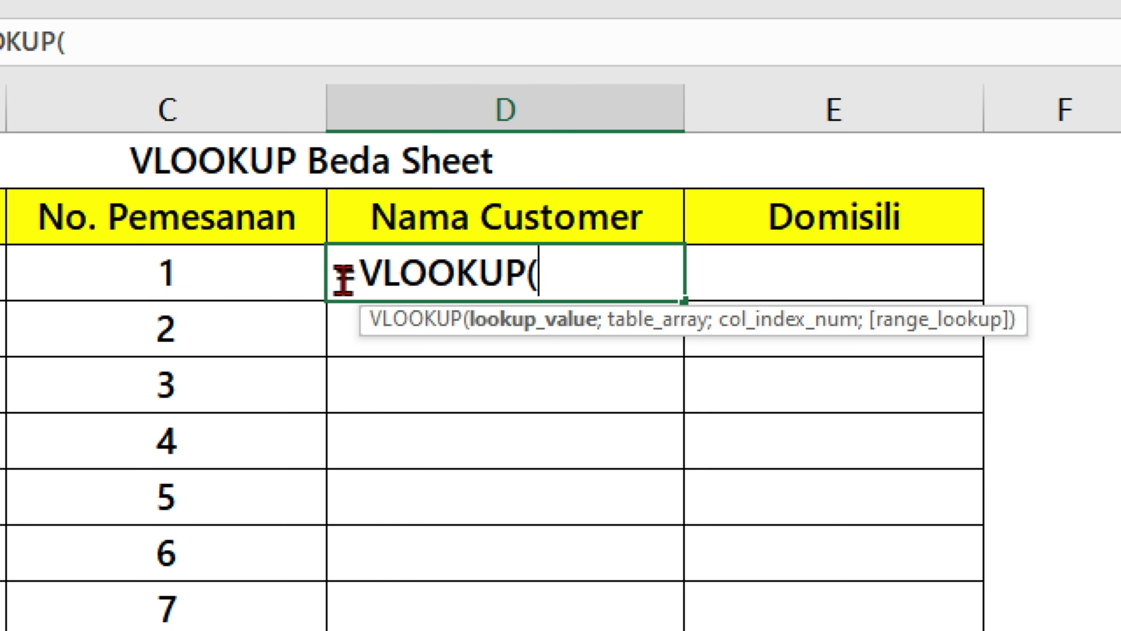
click(156, 266)
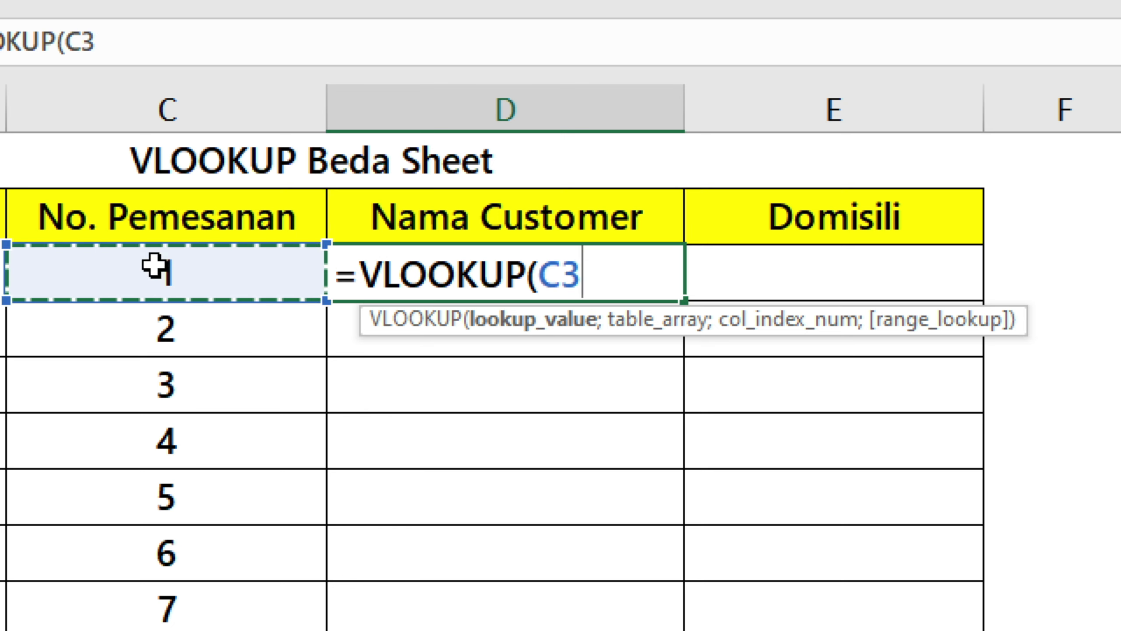
Set the formula's table array to the customer table on sheet 3.1 as the absolute range '3.1'!$B$2:$E$12.
text(;)
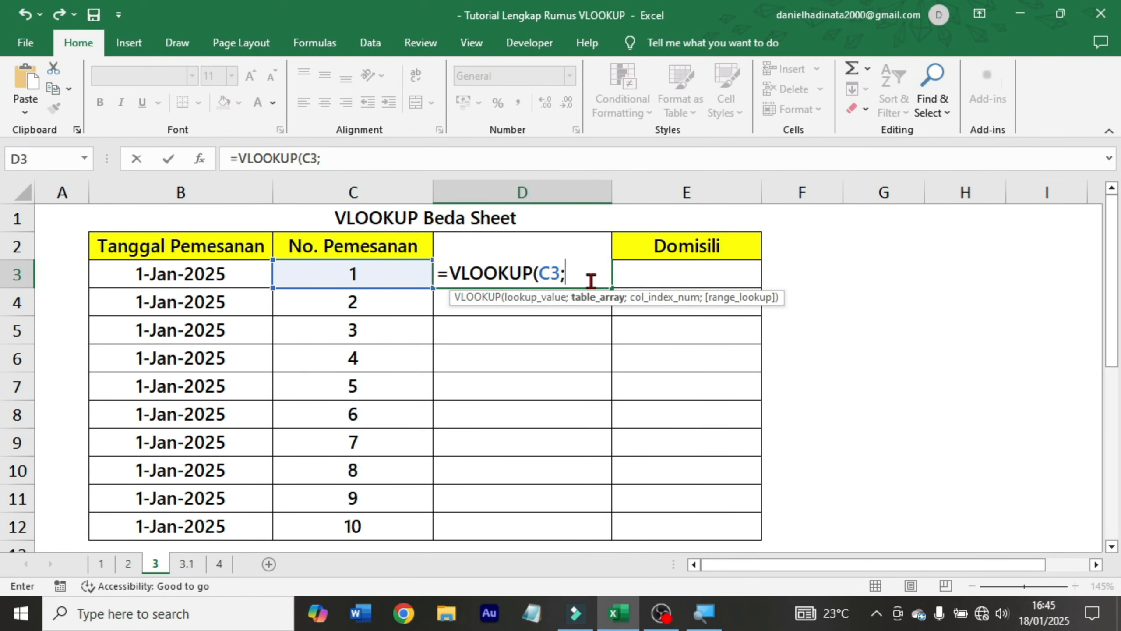
click(190, 564)
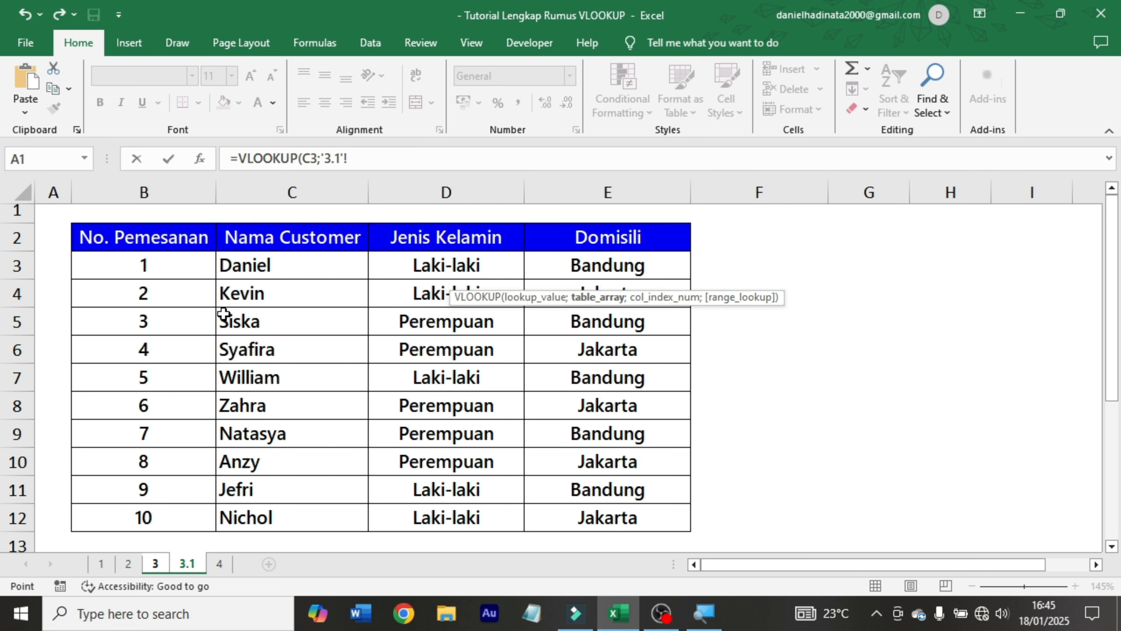
drag(190, 240, 622, 511)
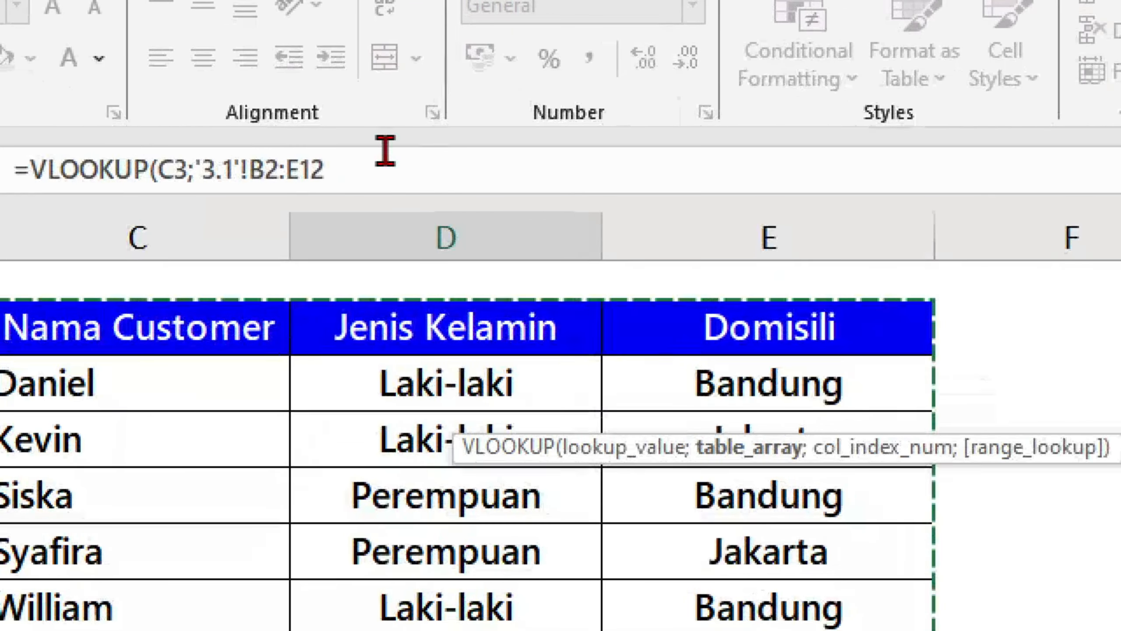
key(F4)
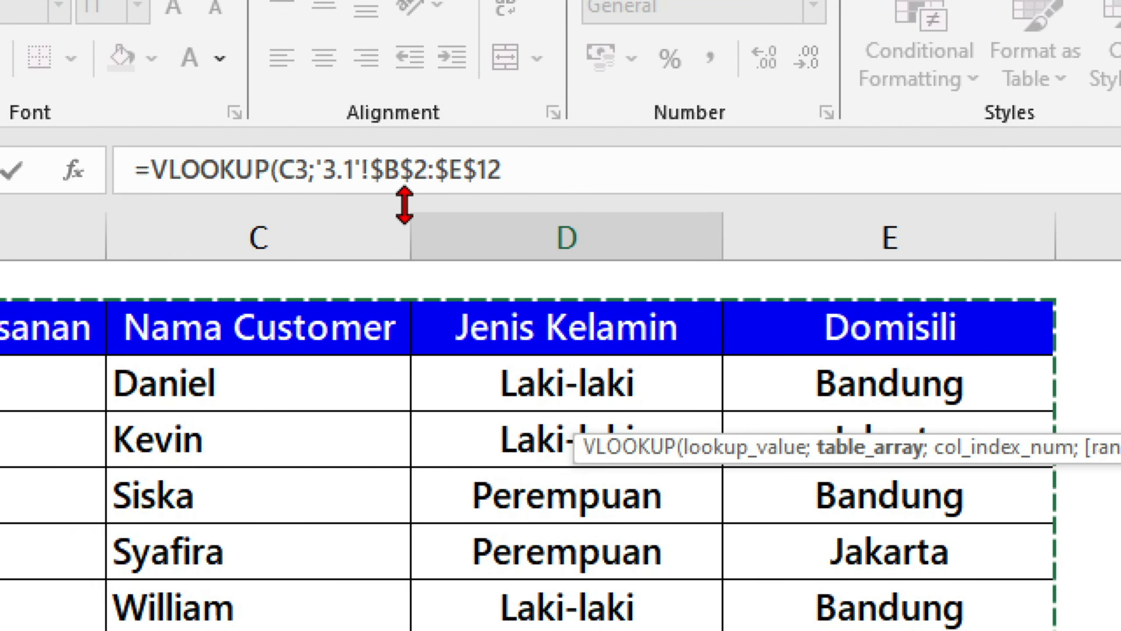
click(582, 183)
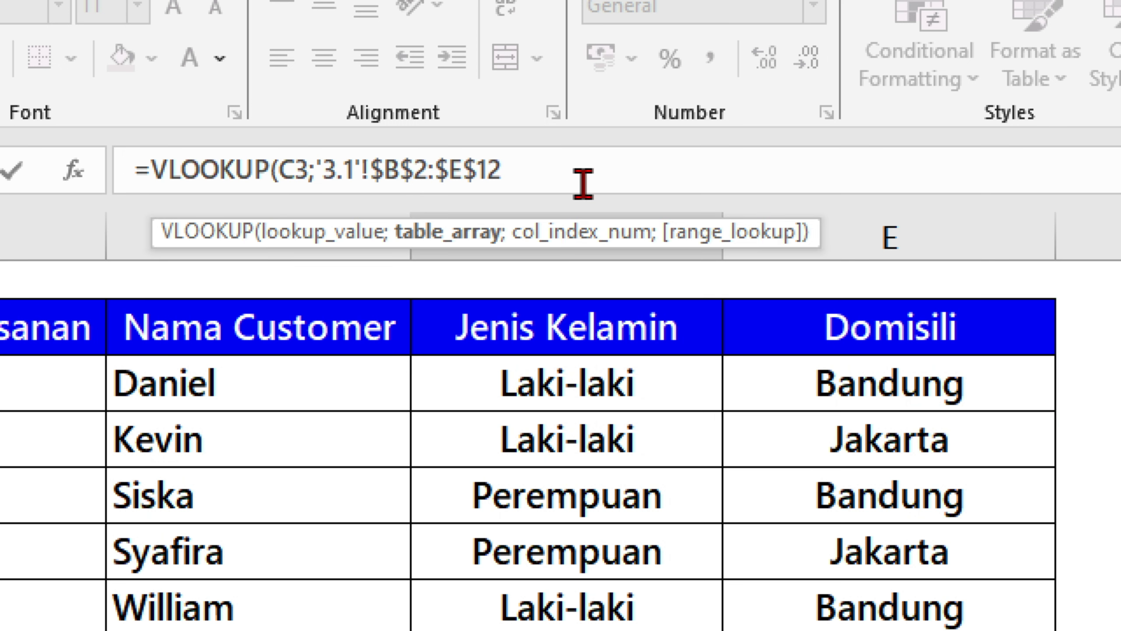
Complete the VLOOKUP with column index 2 and FALSE for an exact match, and fill it down the Nama Customer column to D12.
text(;2)
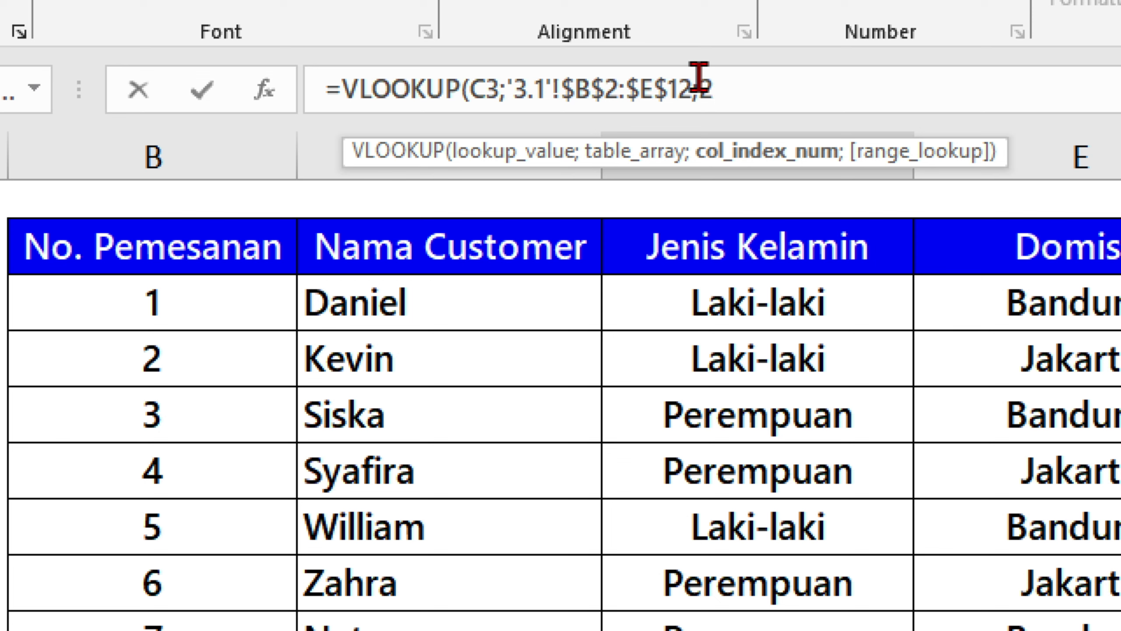
text(;)
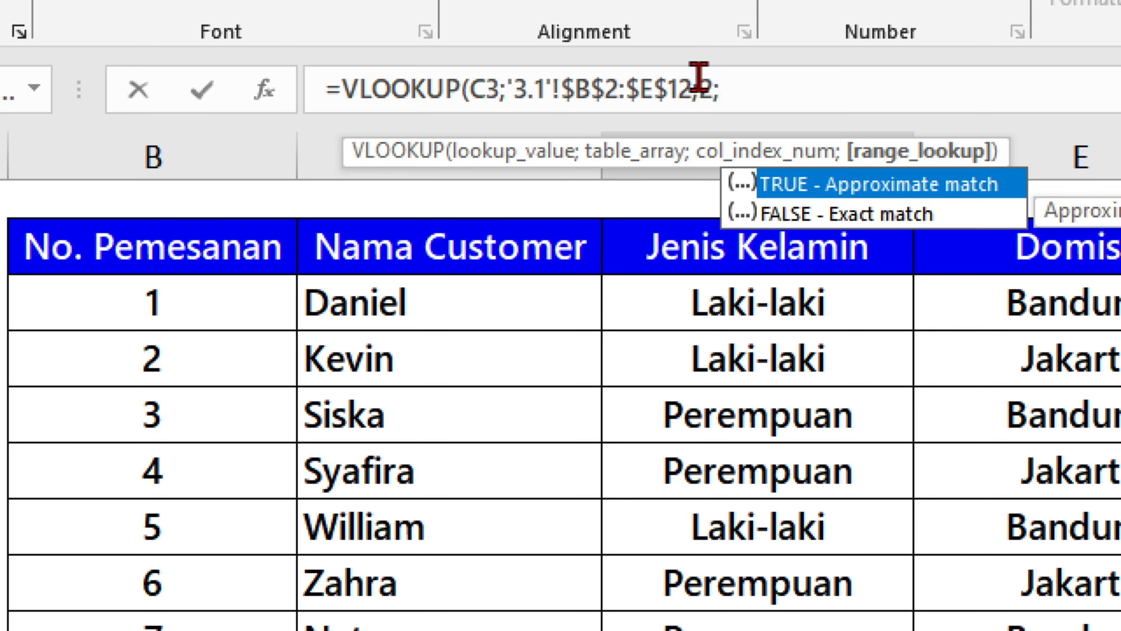
key(Down)
key(Tab)
text())
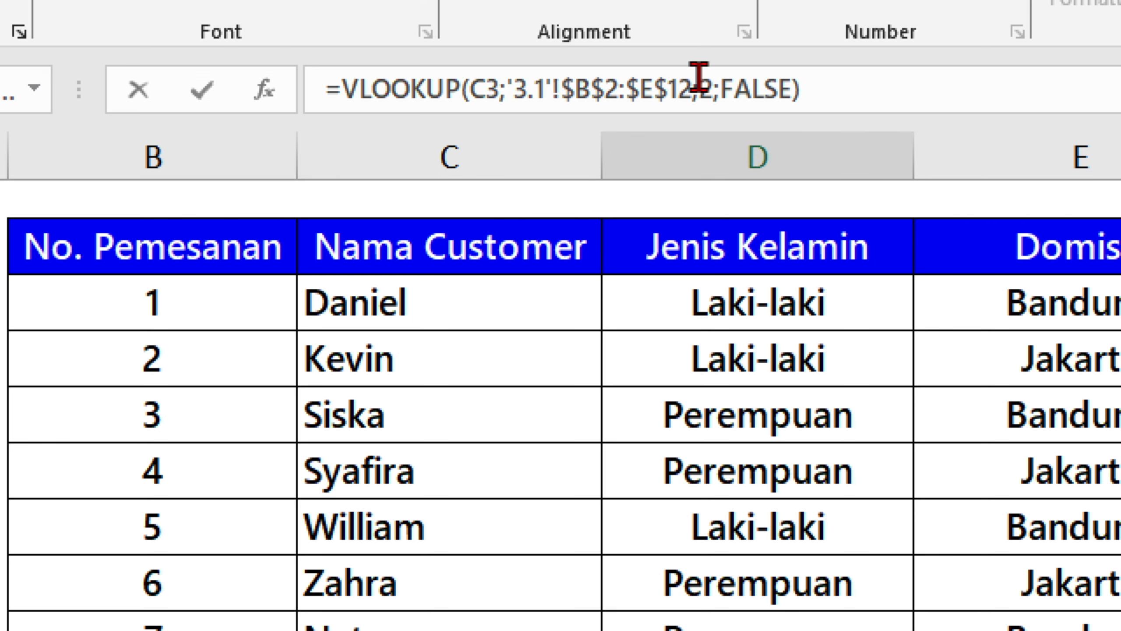
key(Return)
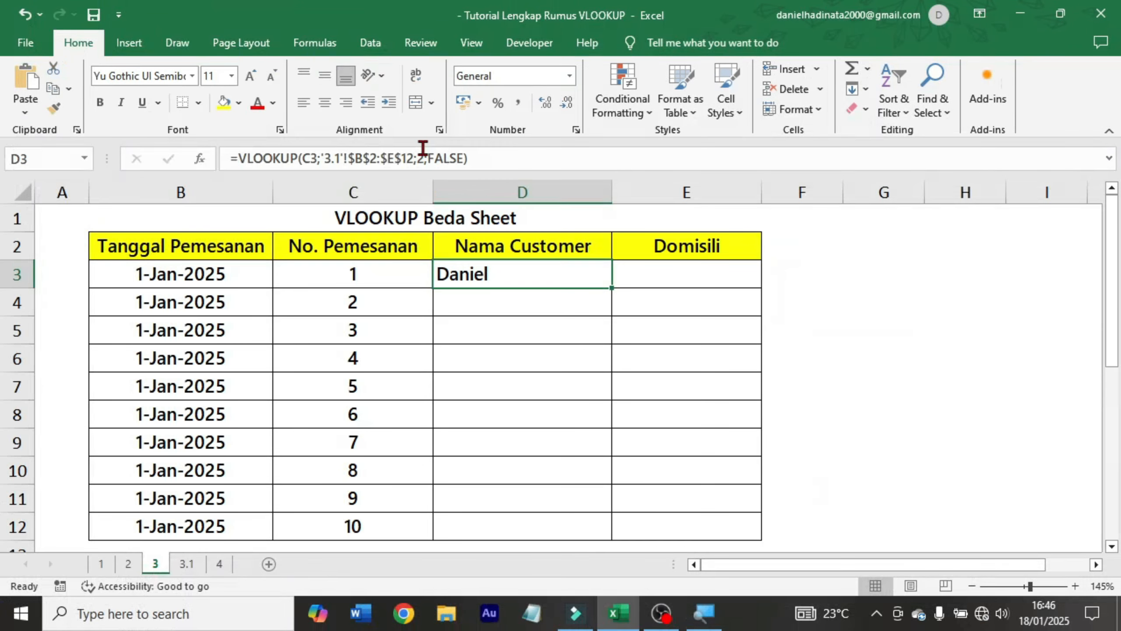
double_click(611, 288)
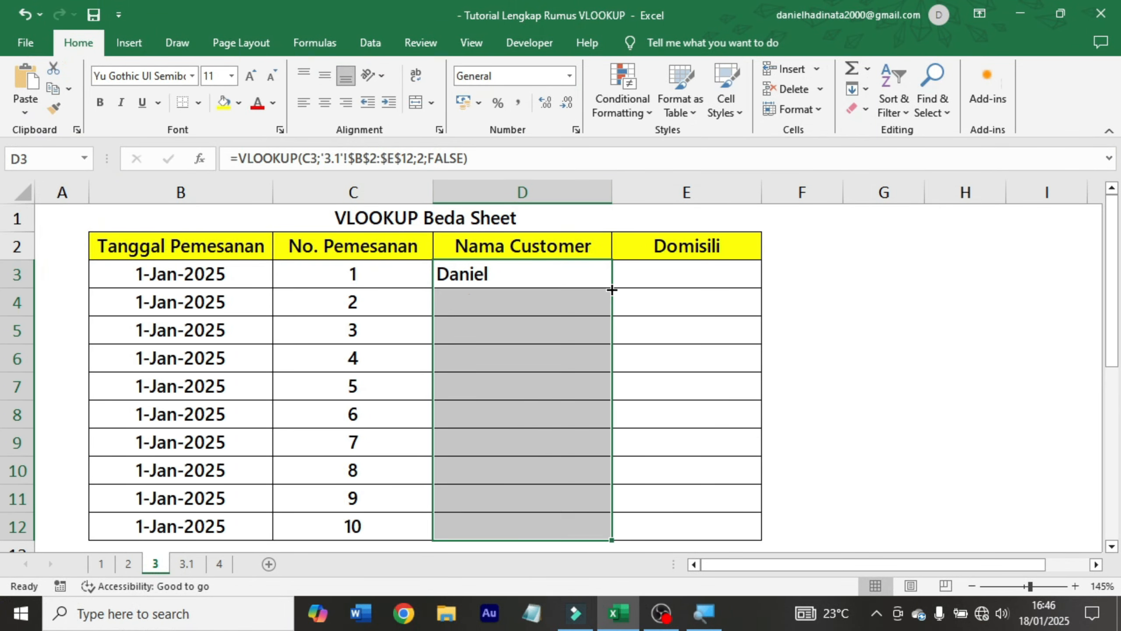
Compare the filled Nama Customer entries on sheet 3 with the table on sheet 3.1, and examine that table's Domisili column.
click(512, 331)
click(374, 276)
click(465, 276)
click(391, 311)
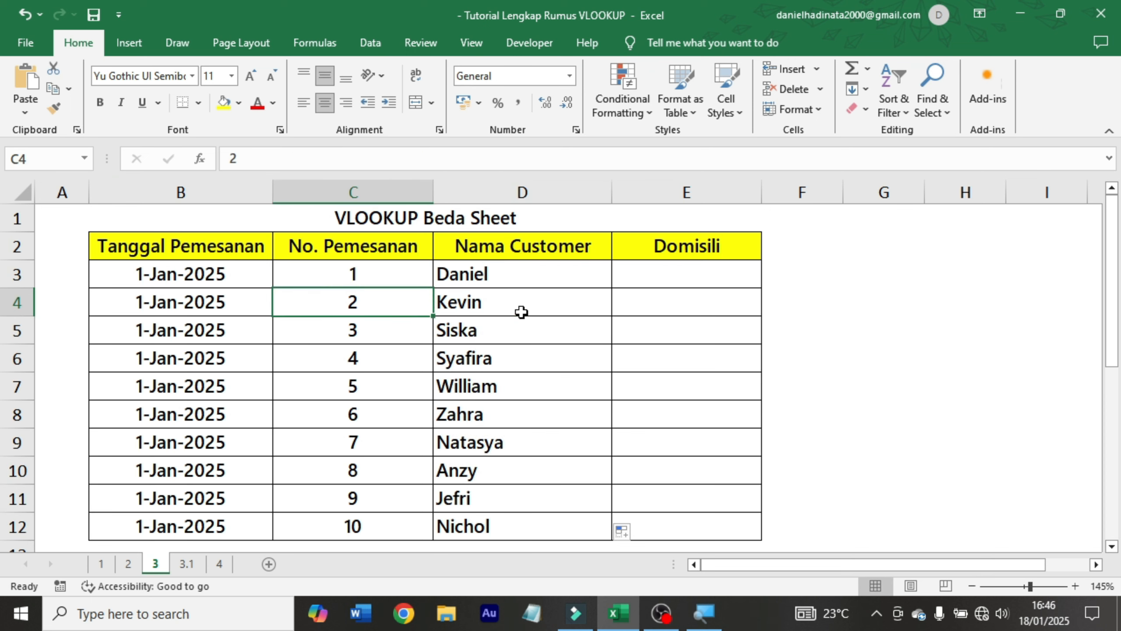
click(520, 312)
click(387, 325)
click(186, 565)
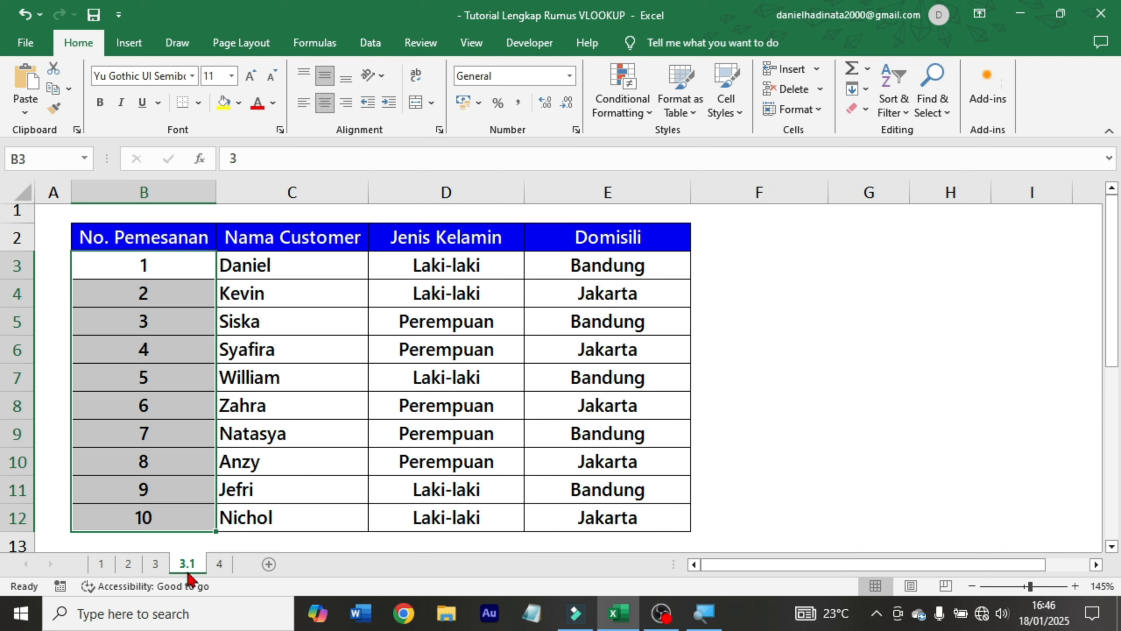
click(334, 331)
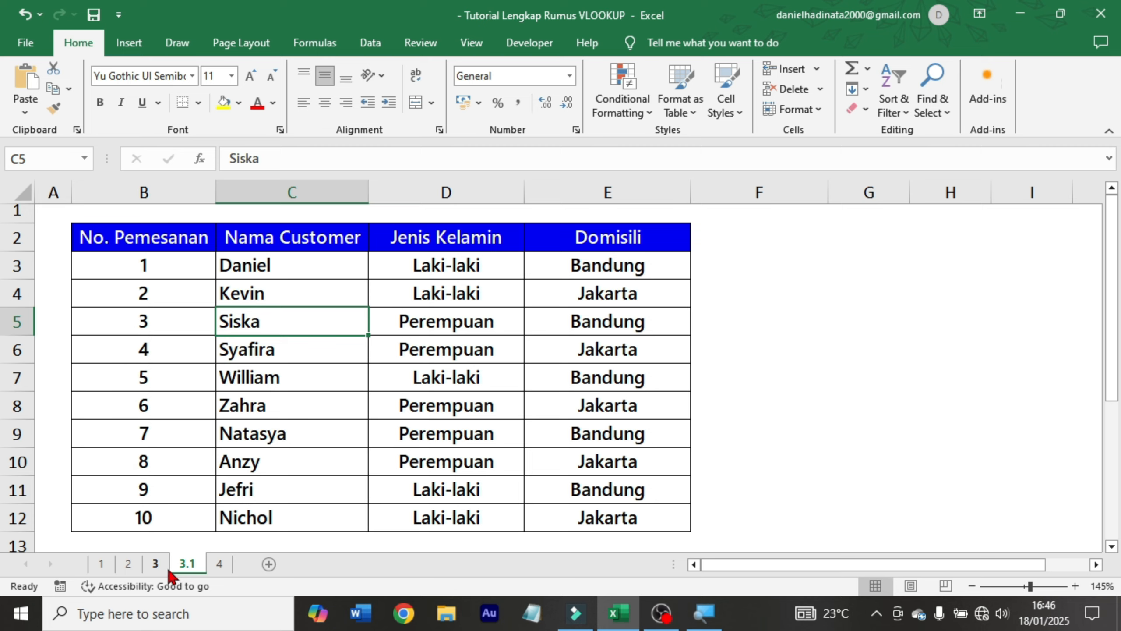
click(155, 564)
click(644, 276)
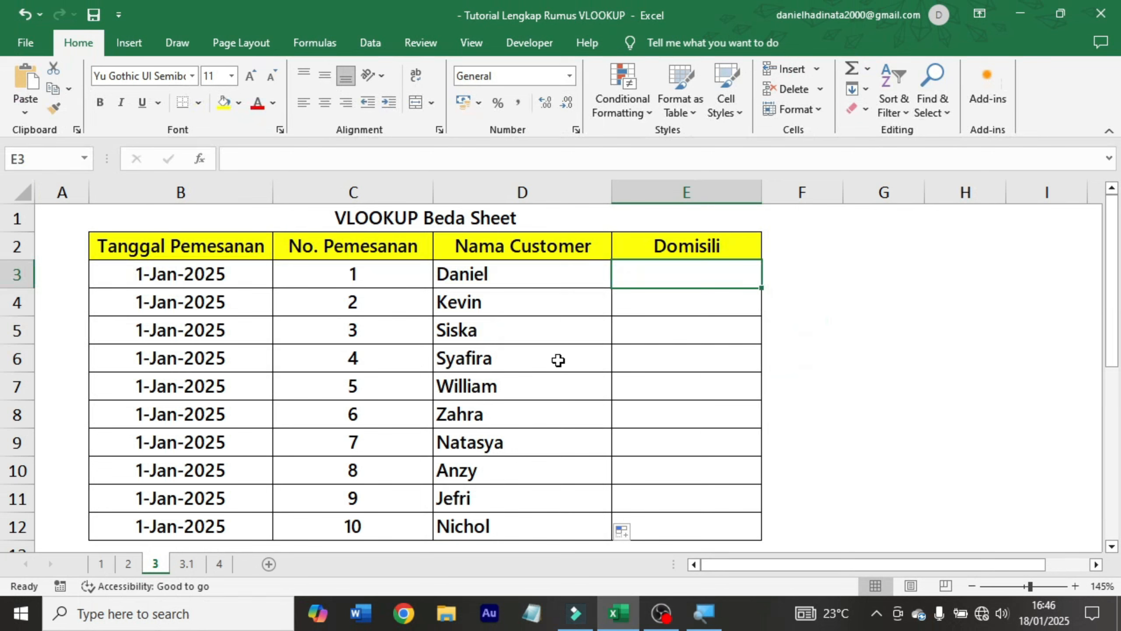
click(190, 566)
click(682, 260)
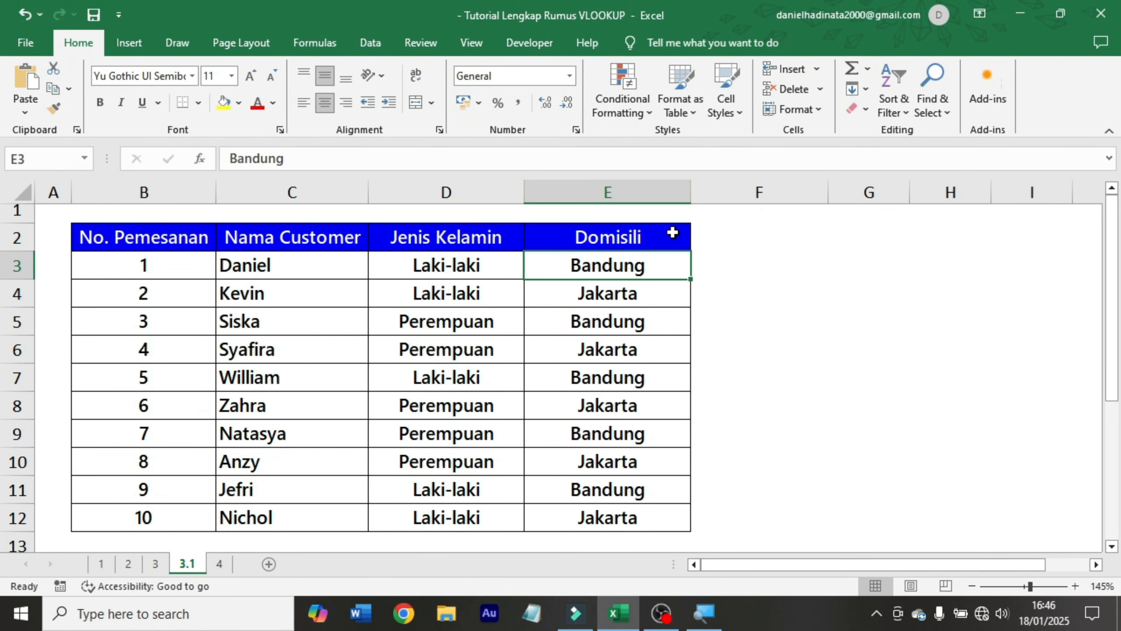
click(155, 565)
Copy the full VLOOKUP formula text from D3 into E3 under Domisili on sheet 3.
click(471, 278)
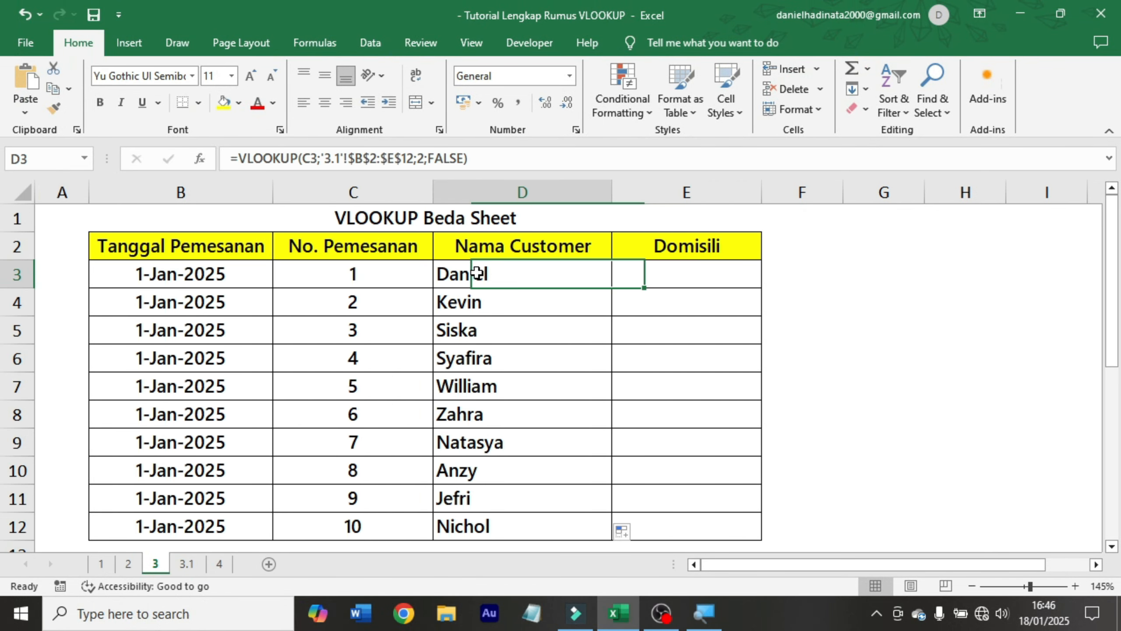
drag(473, 158, 185, 161)
key(ctrl+c)
key(Escape)
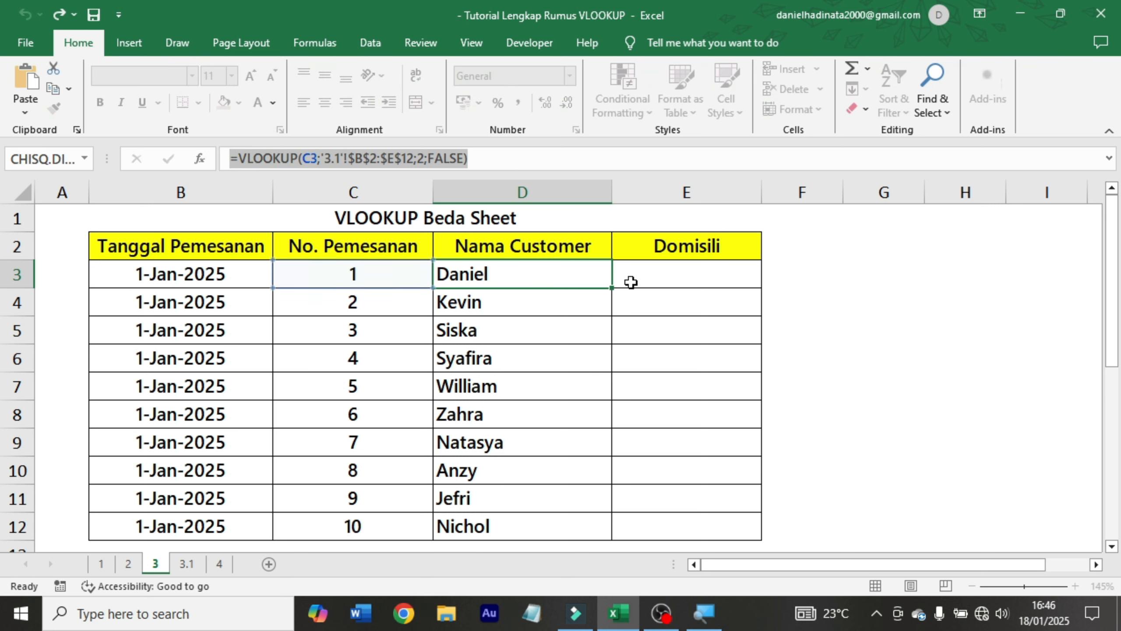
click(681, 275)
click(552, 163)
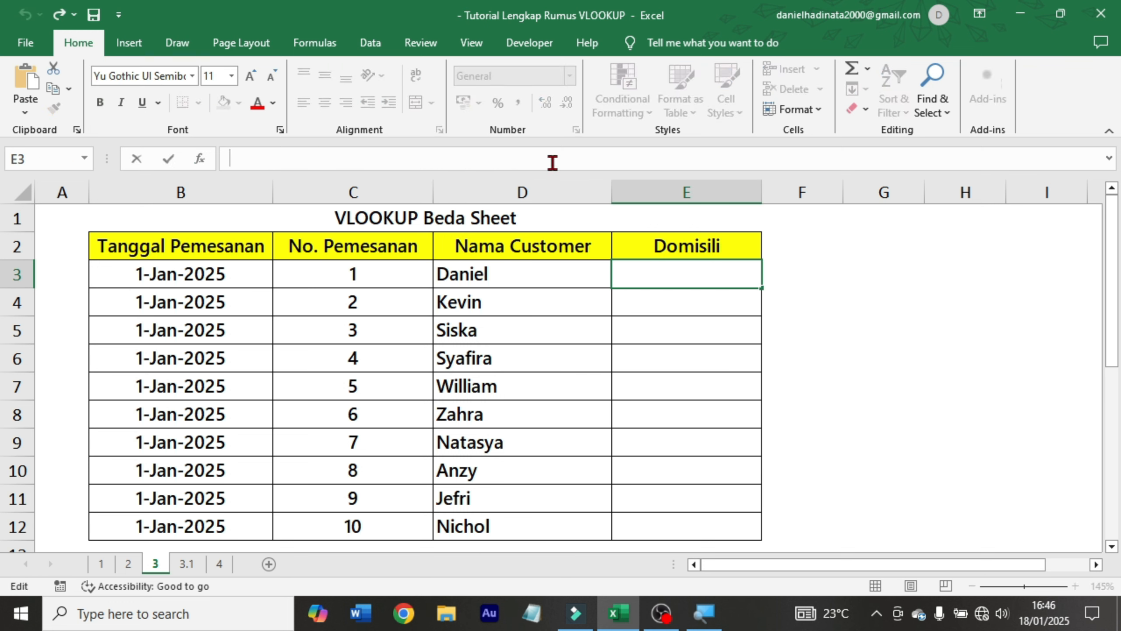
key(ctrl+v)
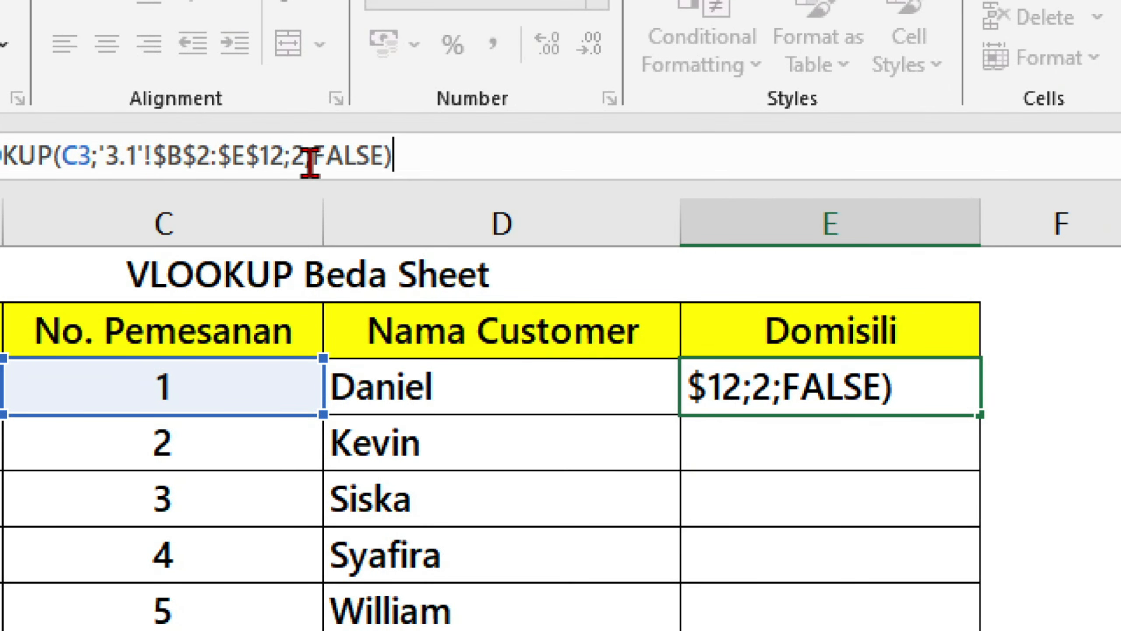
Change the column index in E3's formula to 4 and fill the formula down the Domisili column to E12.
click(425, 158)
key(BackSpace)
text(4)
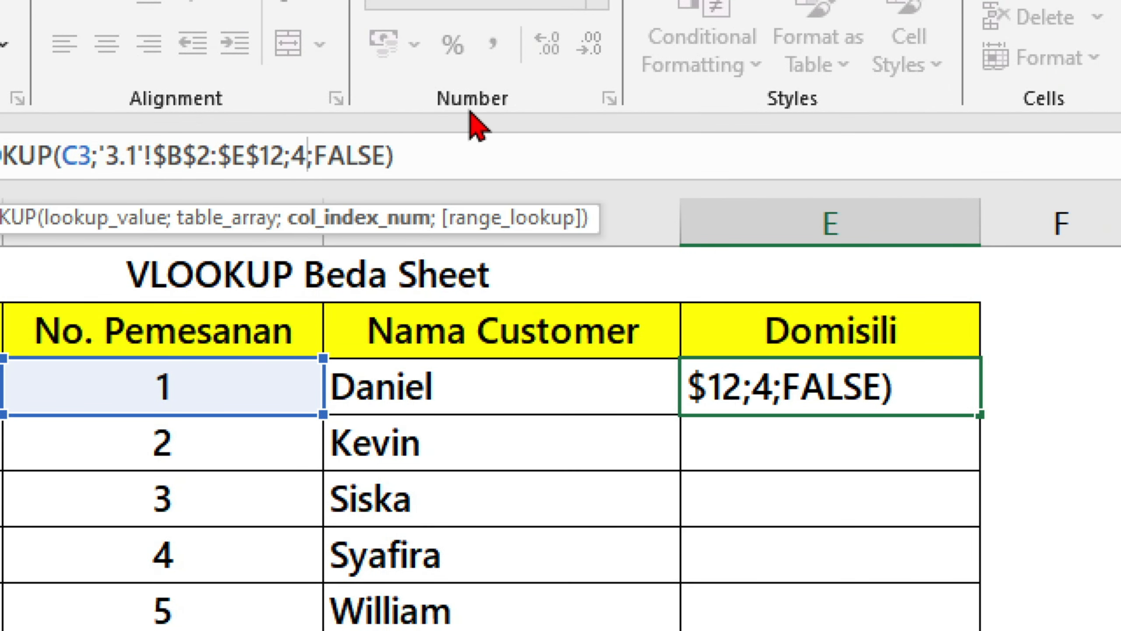
key(Return)
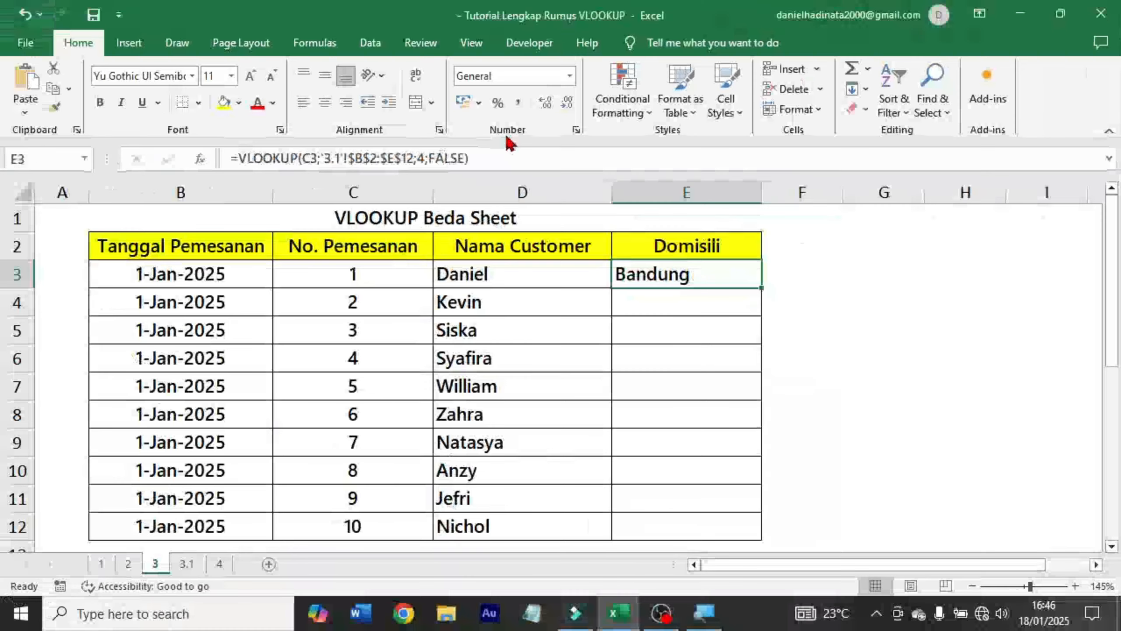
double_click(764, 290)
click(739, 279)
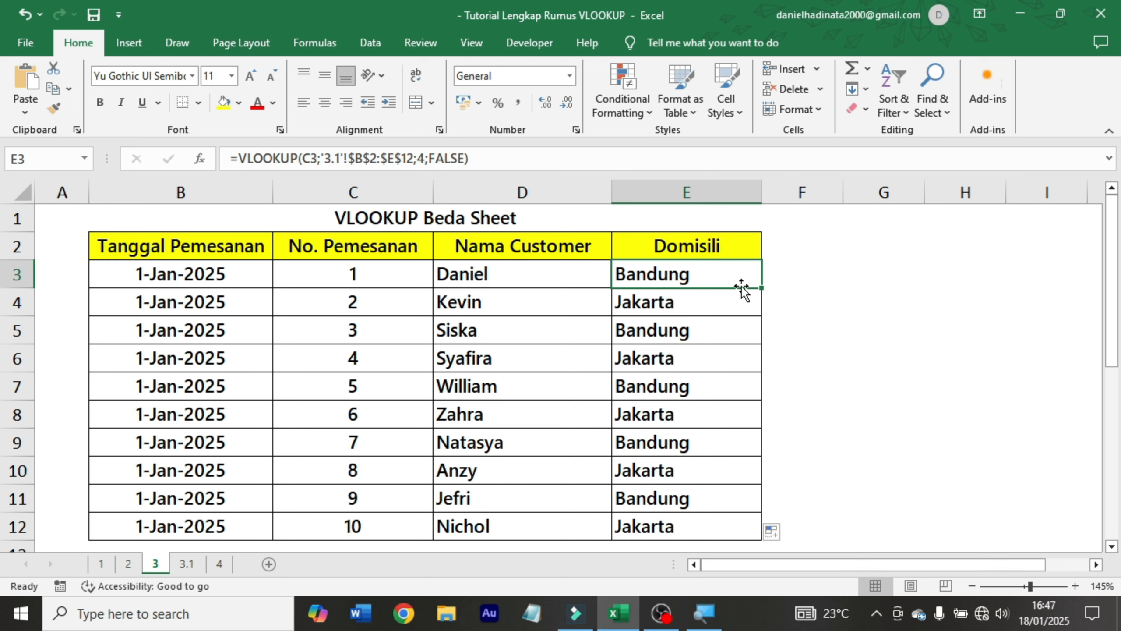
Open sheet 4 and examine the ticket table's headers, including Kode Tiket and the empty Kelas, Jenis Tiket and Harga columns.
click(230, 568)
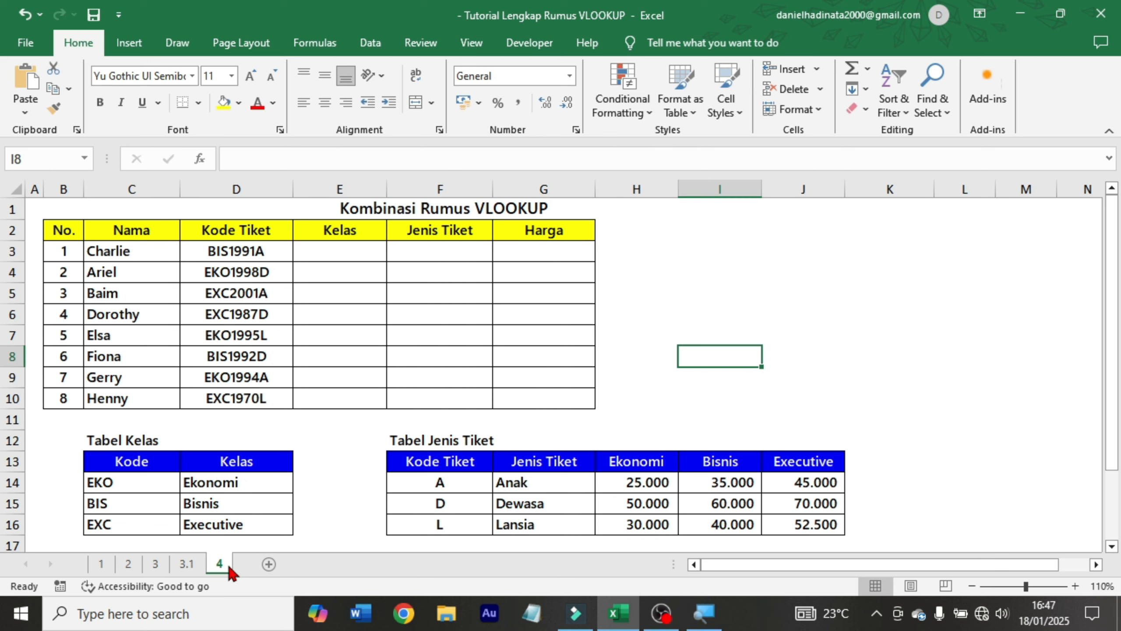
click(349, 234)
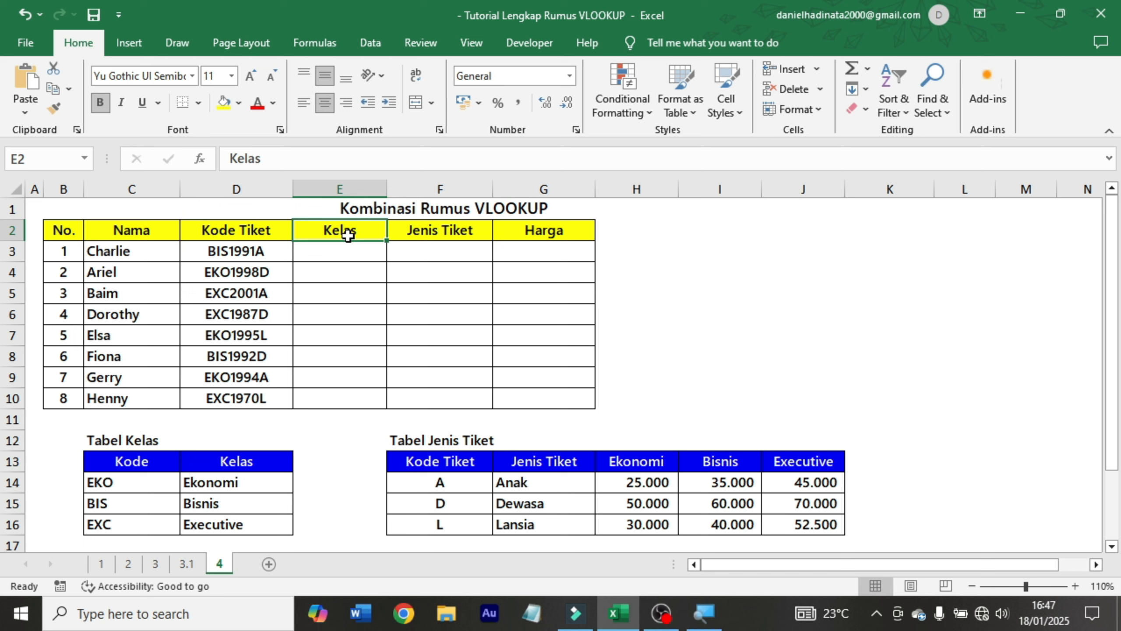
click(55, 233)
click(175, 230)
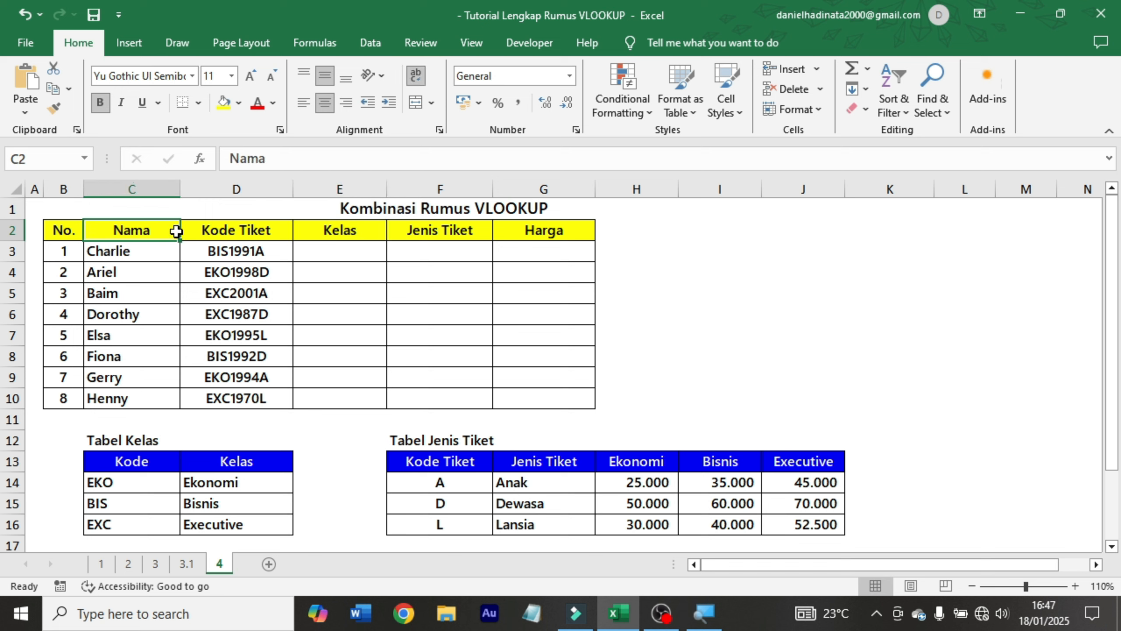
click(267, 233)
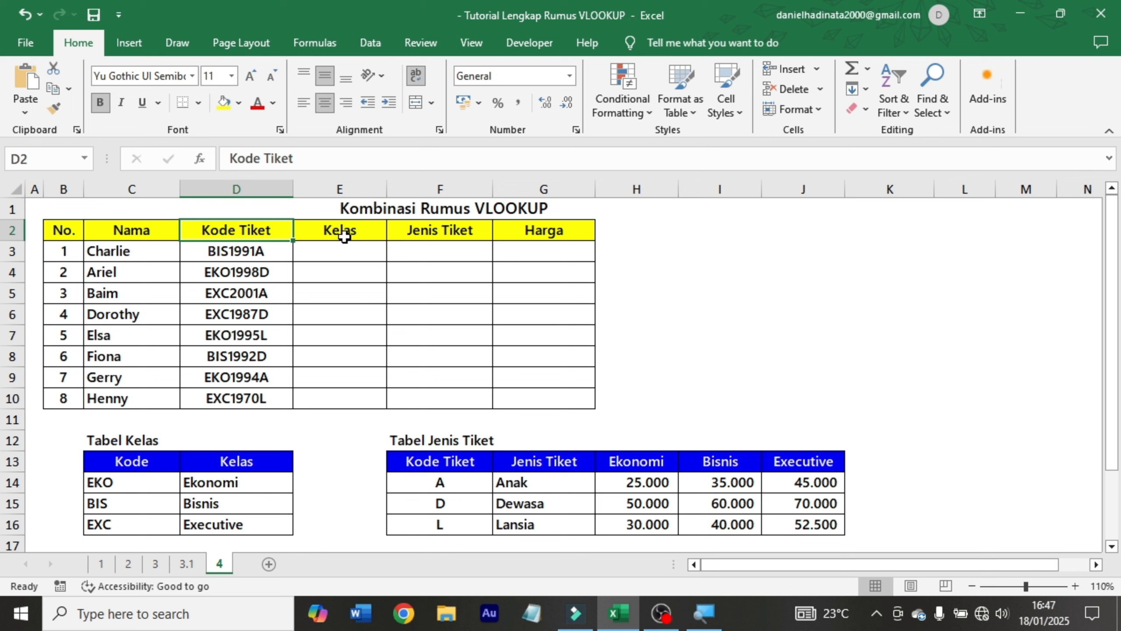
click(360, 232)
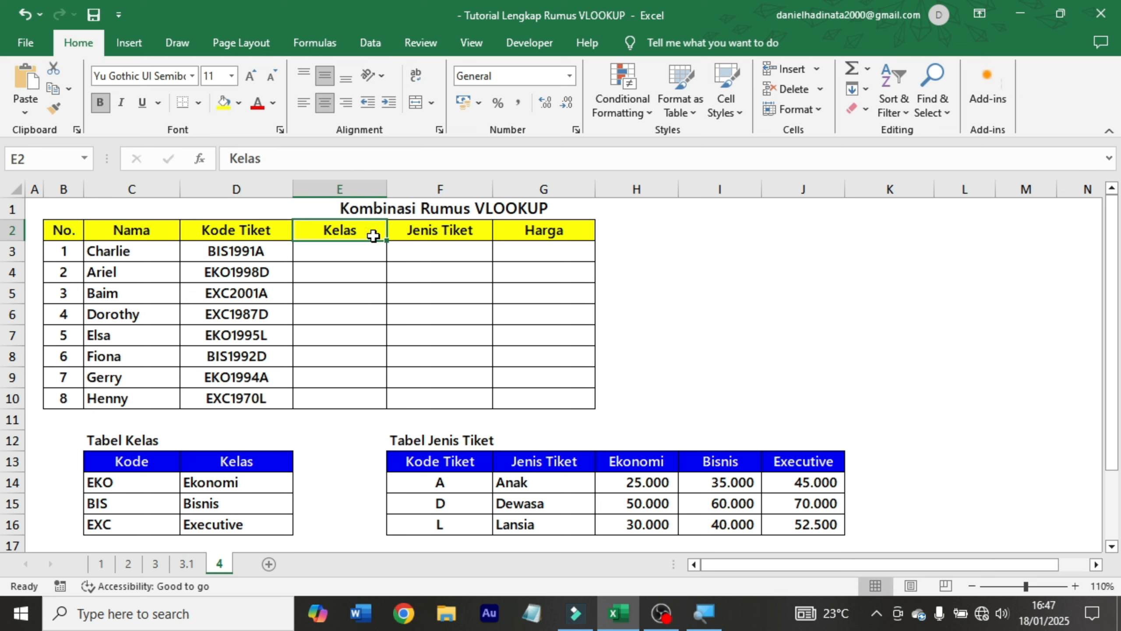
click(408, 228)
click(582, 232)
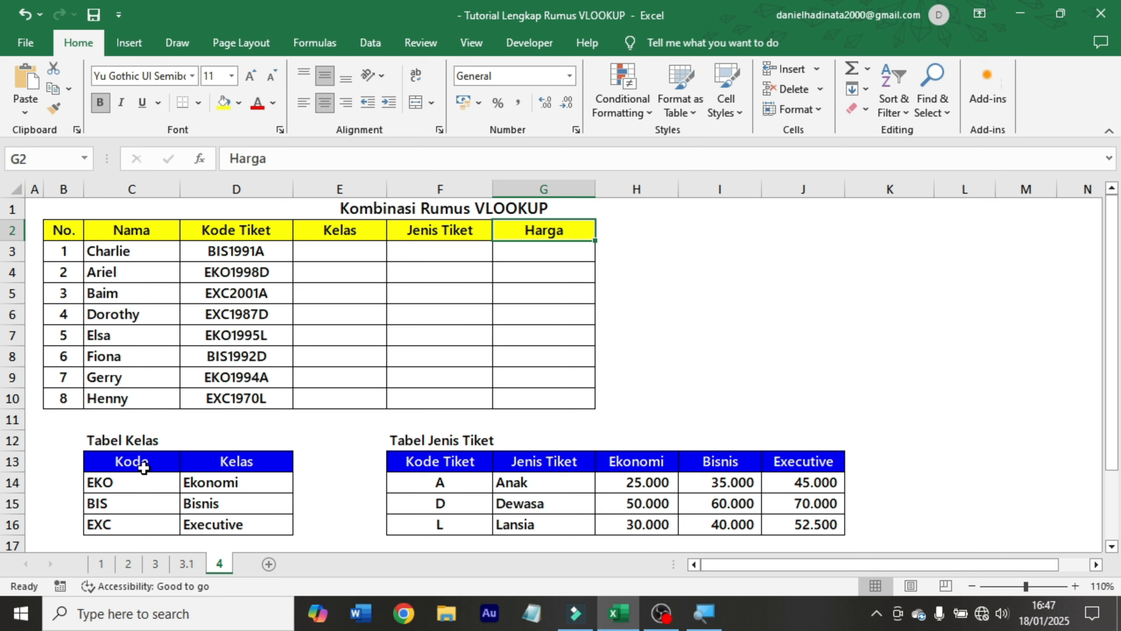
Examine the column headers of the two reference tables, Tabel Kelas and Tabel Jenis Tiket.
click(131, 447)
click(149, 461)
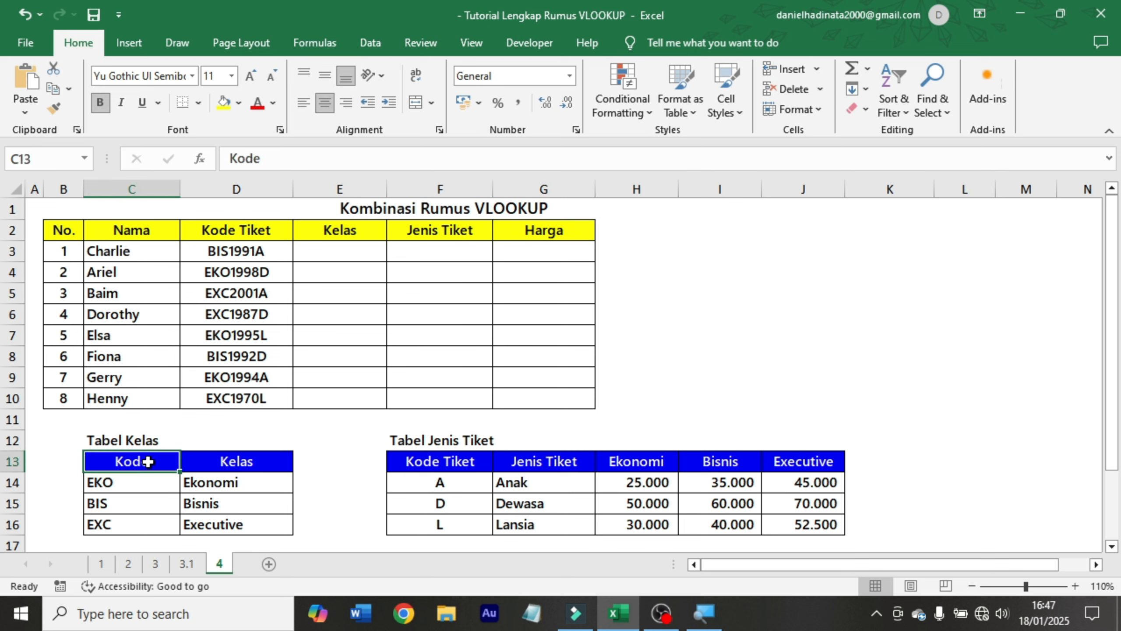
click(254, 465)
click(419, 444)
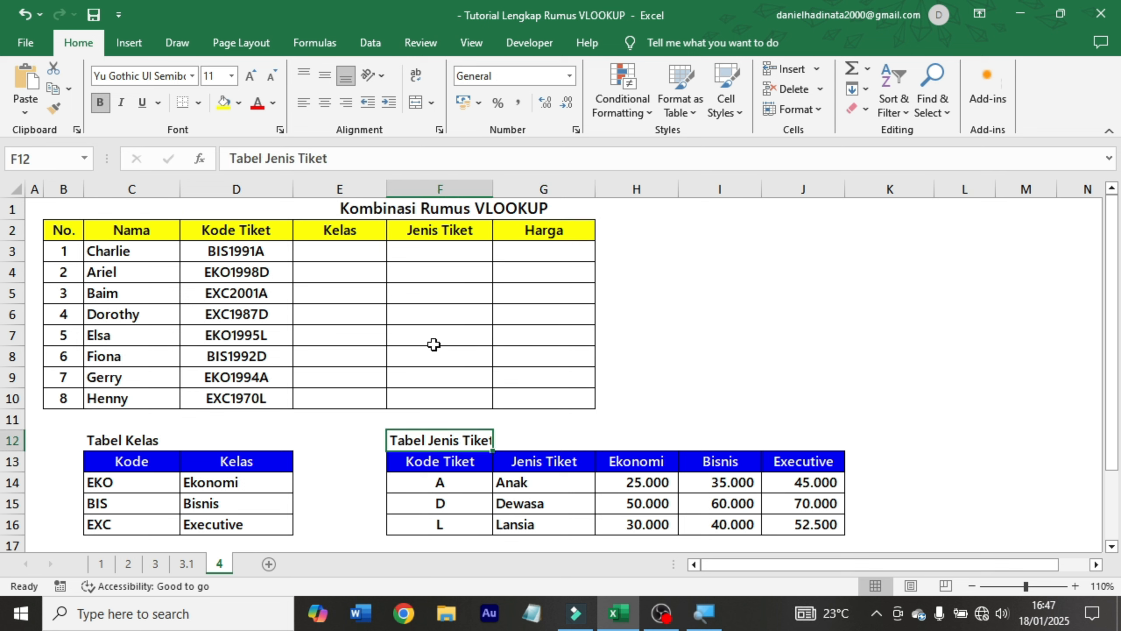
click(448, 461)
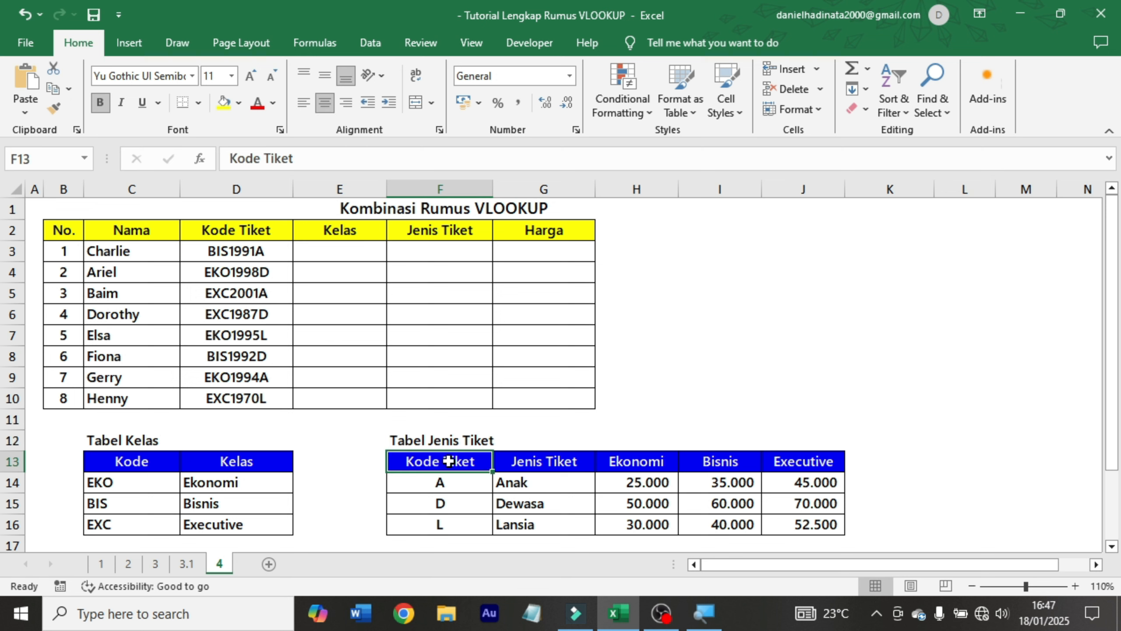
click(543, 460)
click(627, 467)
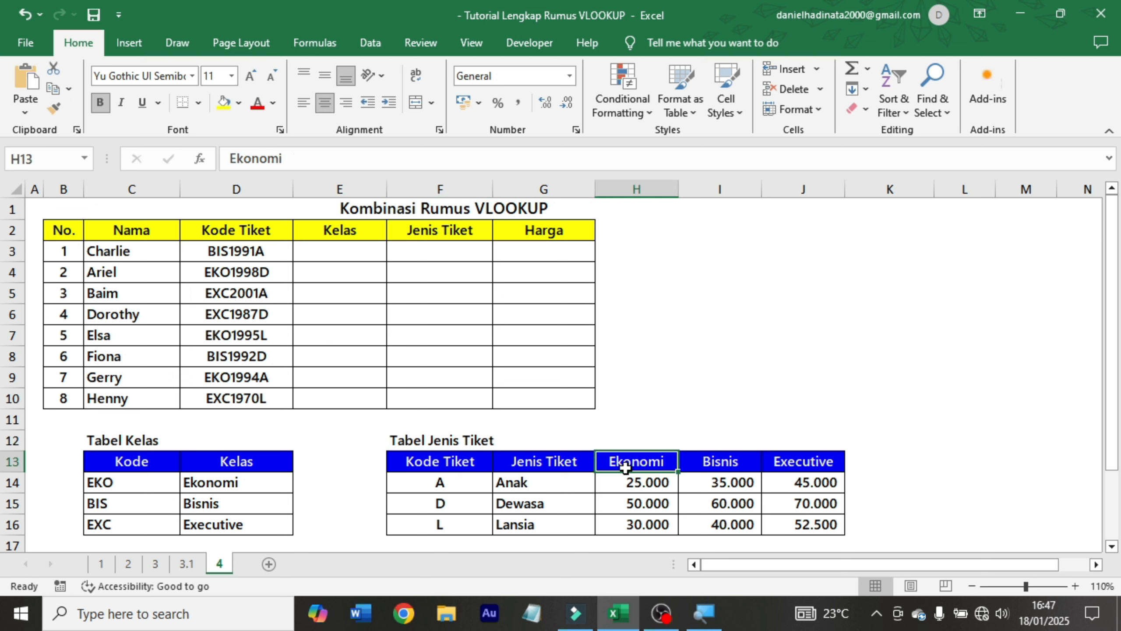
click(711, 465)
click(814, 464)
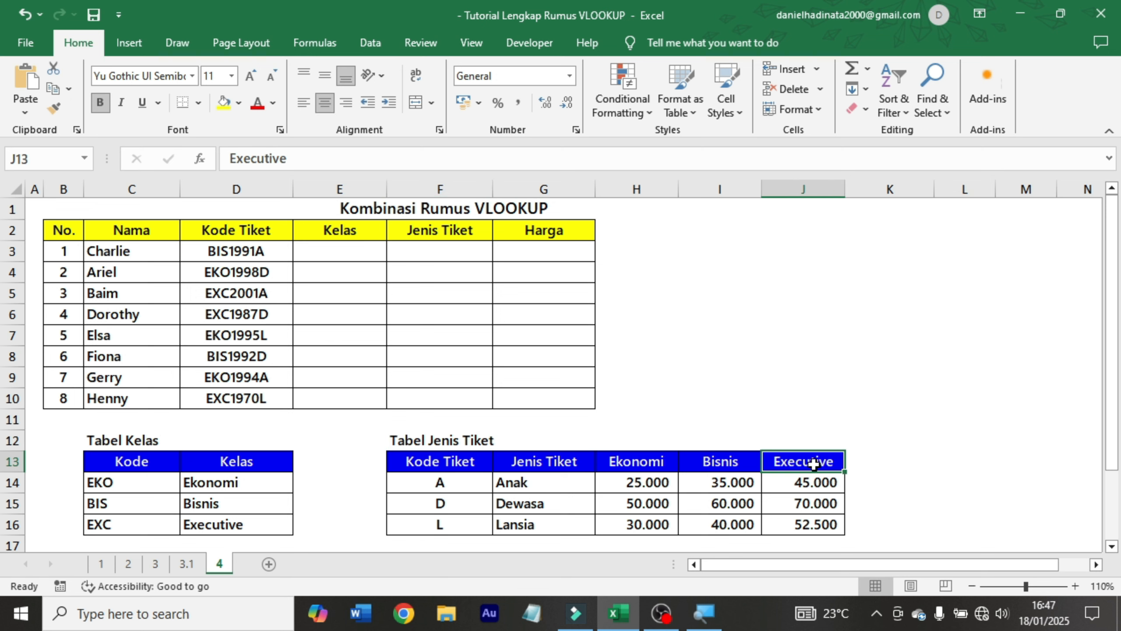
Compare the first ticket code in D3 with the Kode column of Tabel Kelas, the source for the Kelas column.
click(369, 254)
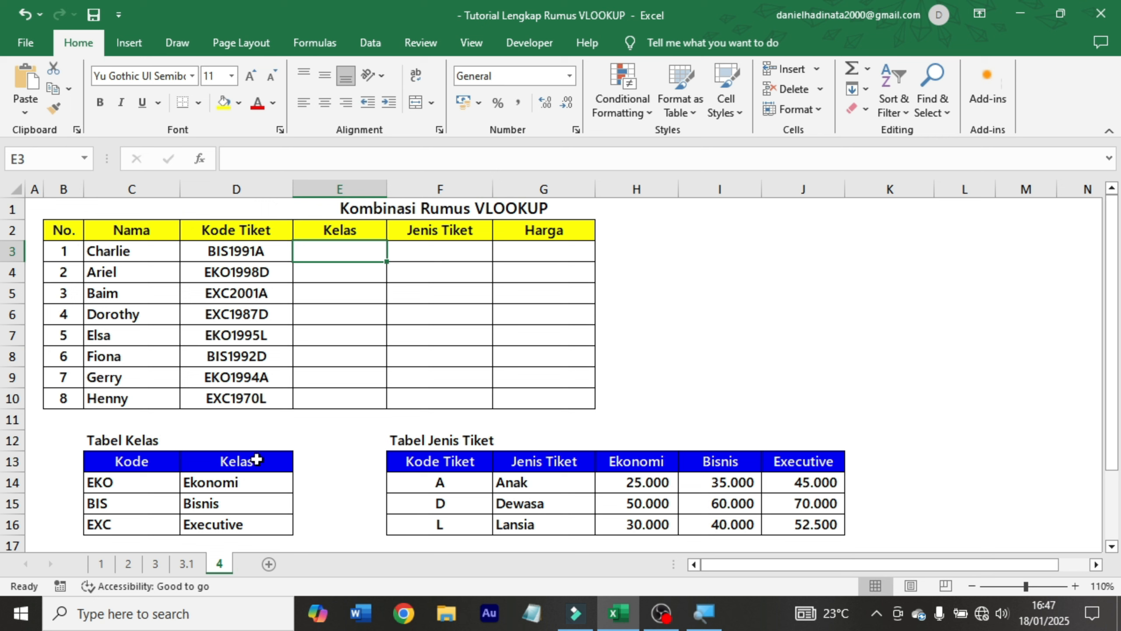
drag(239, 456, 106, 523)
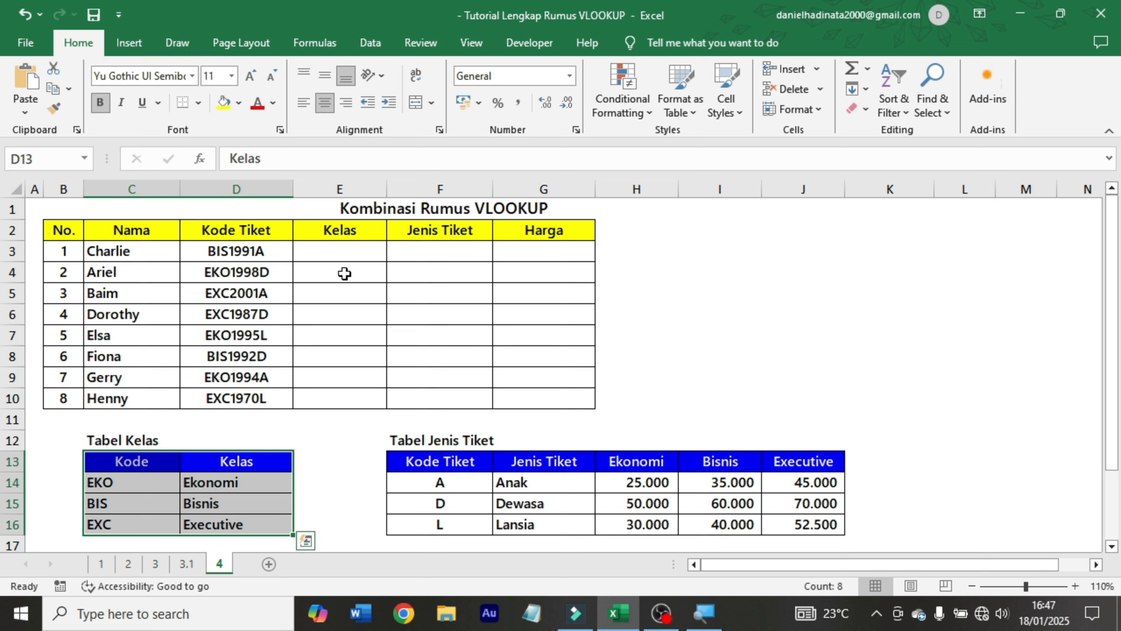
click(344, 251)
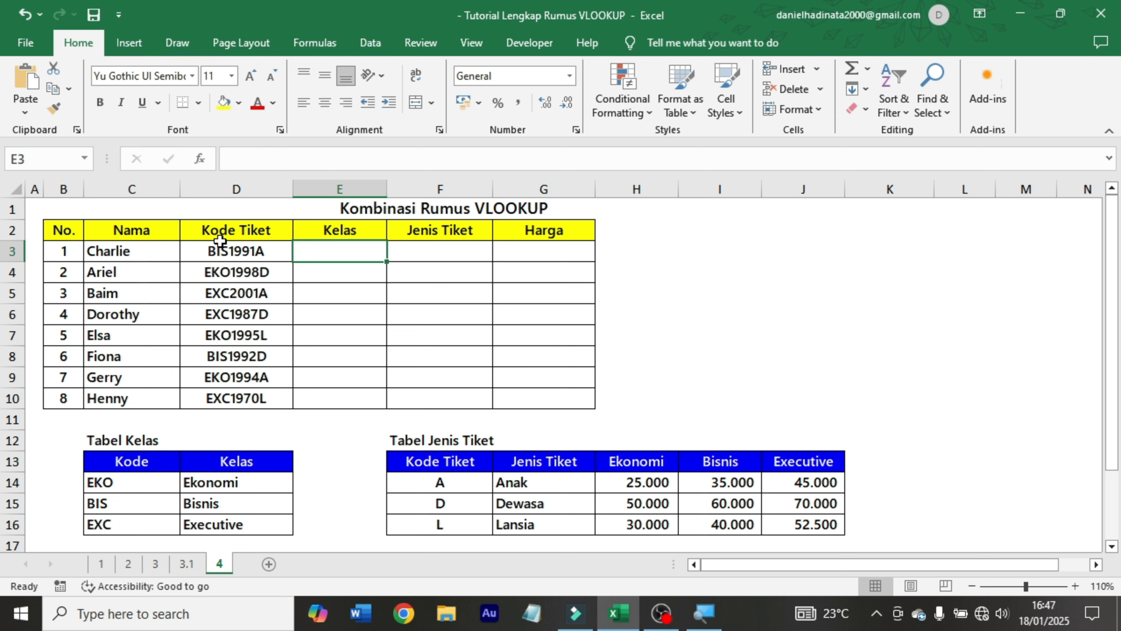
click(251, 251)
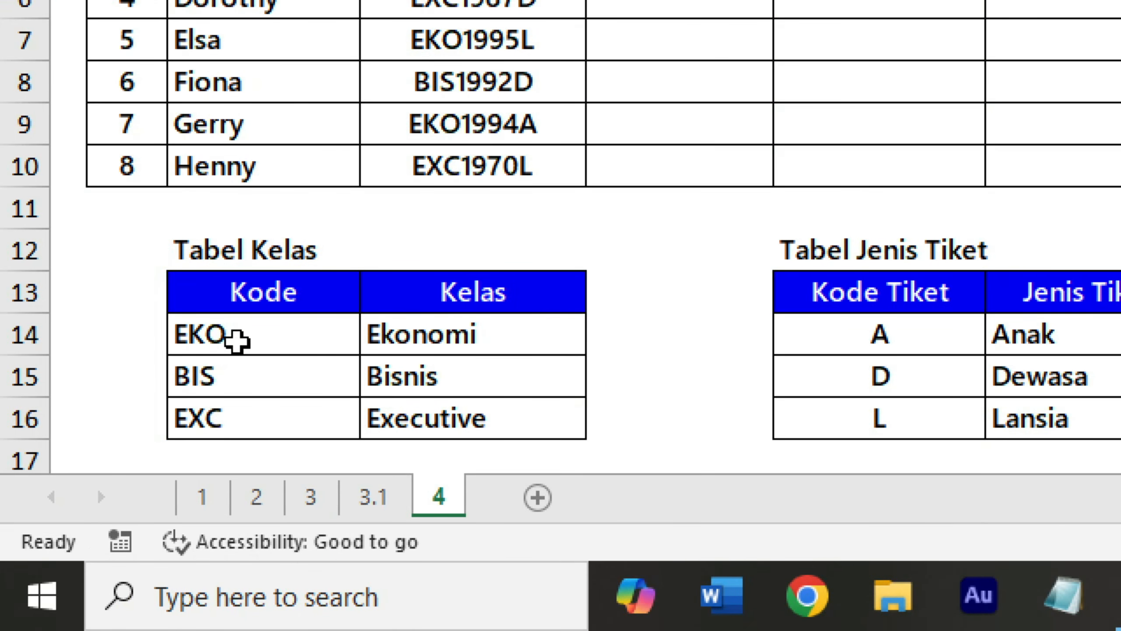
click(236, 340)
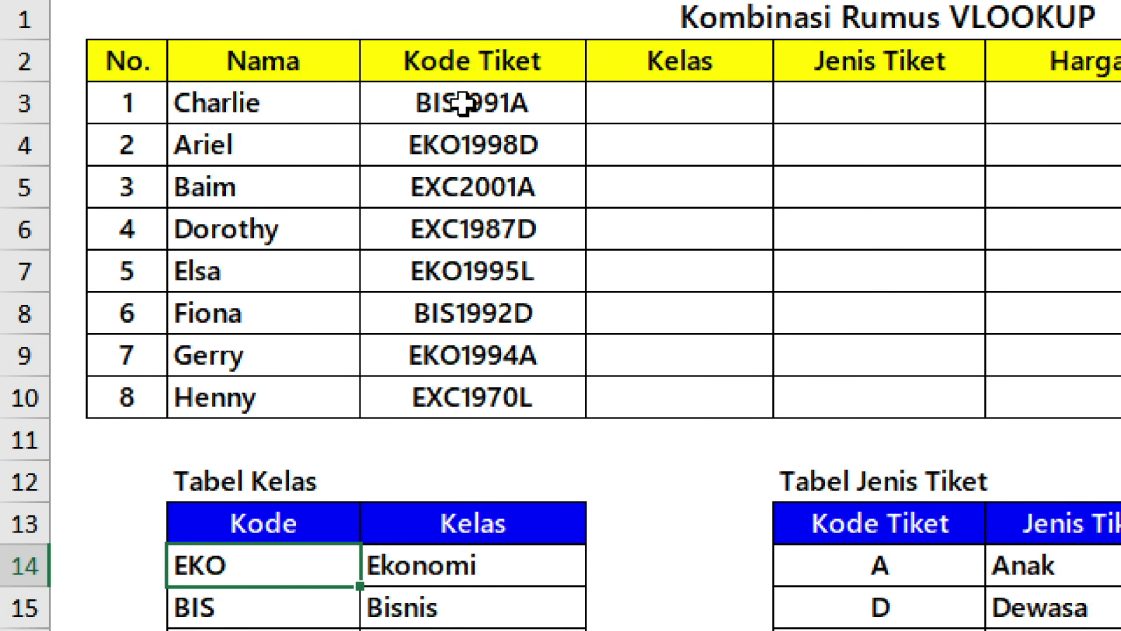
Color the first three characters, BIS, of the ticket code in D3 red.
click(463, 106)
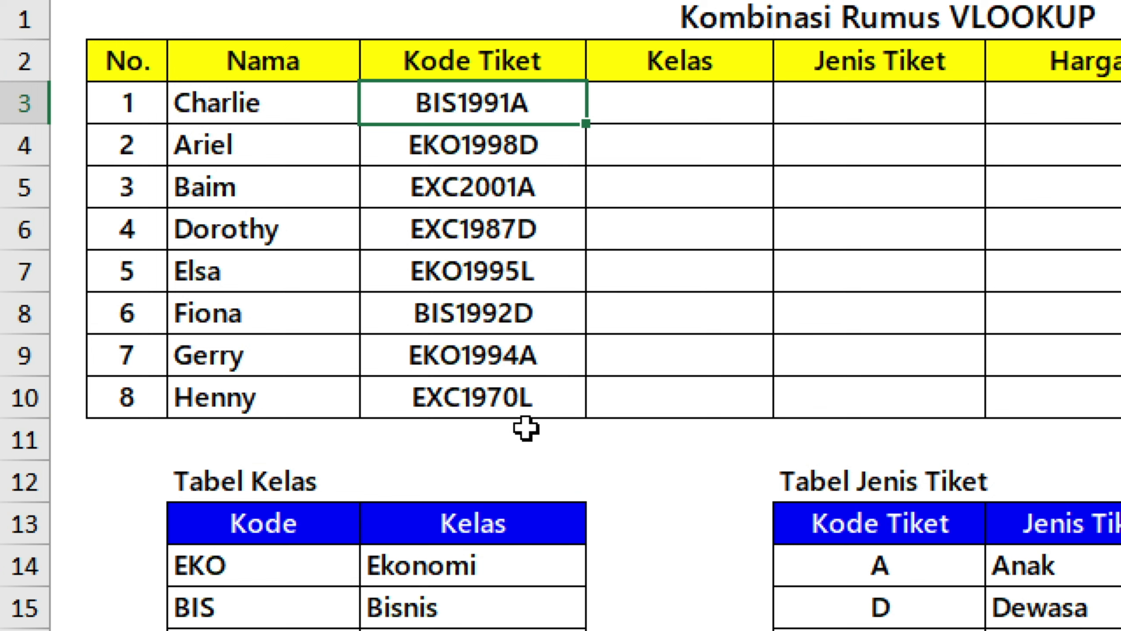
double_click(459, 101)
drag(460, 100, 385, 100)
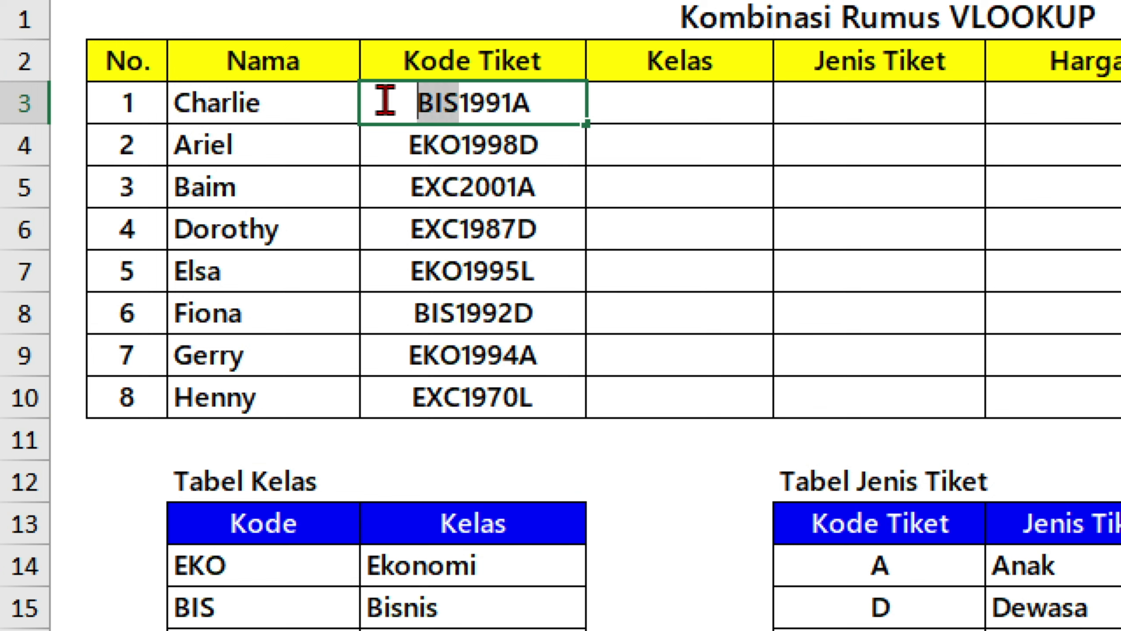
click(482, 42)
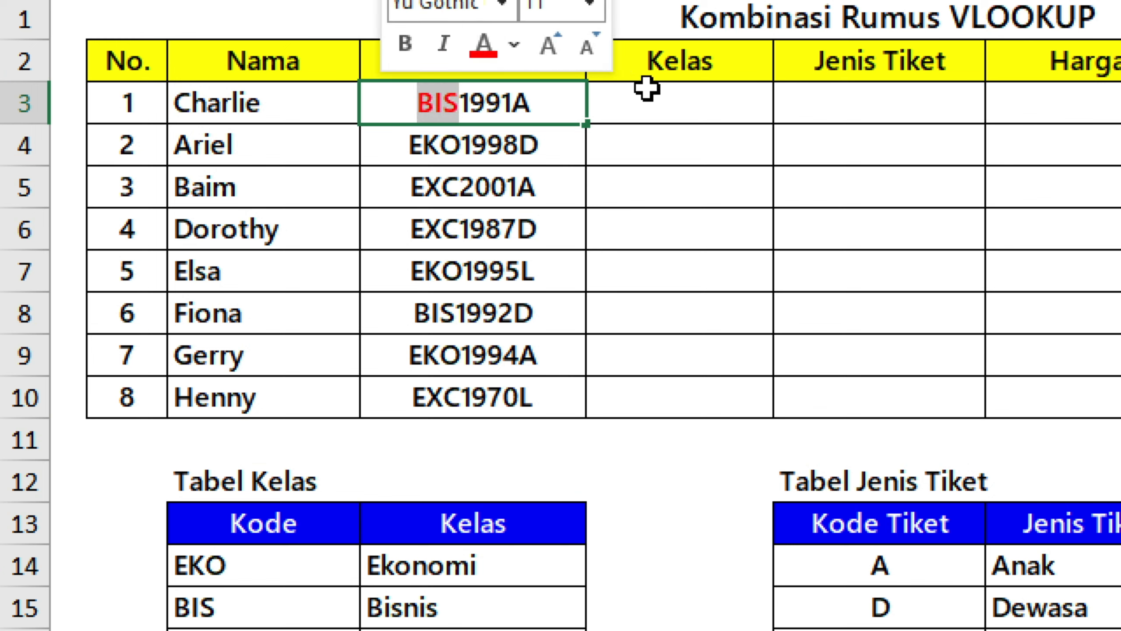
Start a VLOOKUP formula in E3 under Kelas with LEFT(D3;3) as the lookup value.
click(680, 95)
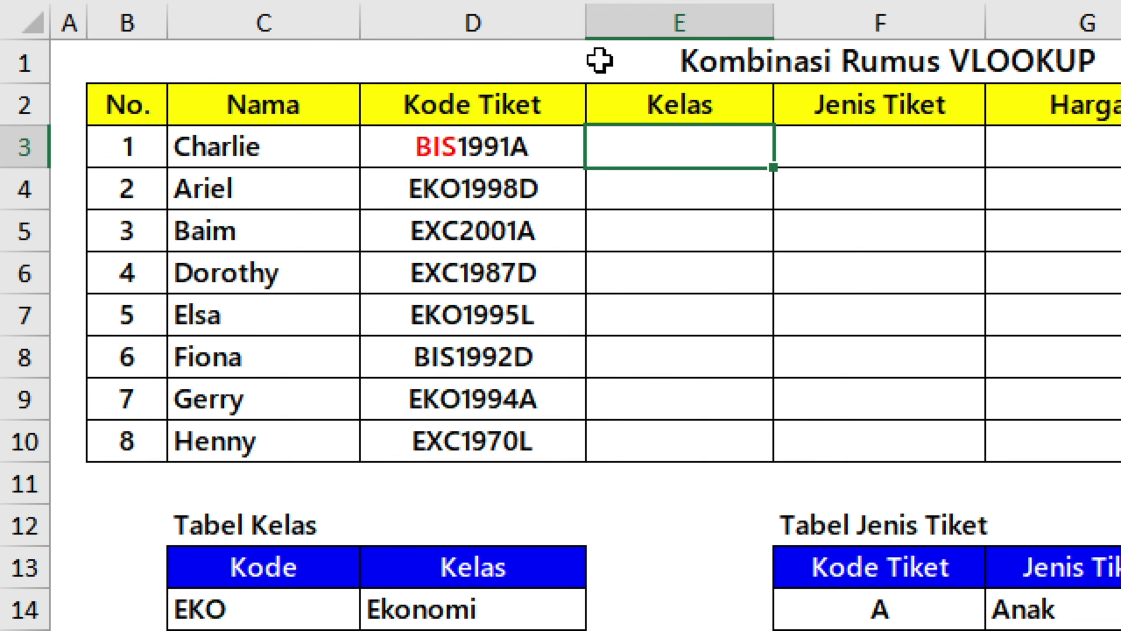
text(=vlook)
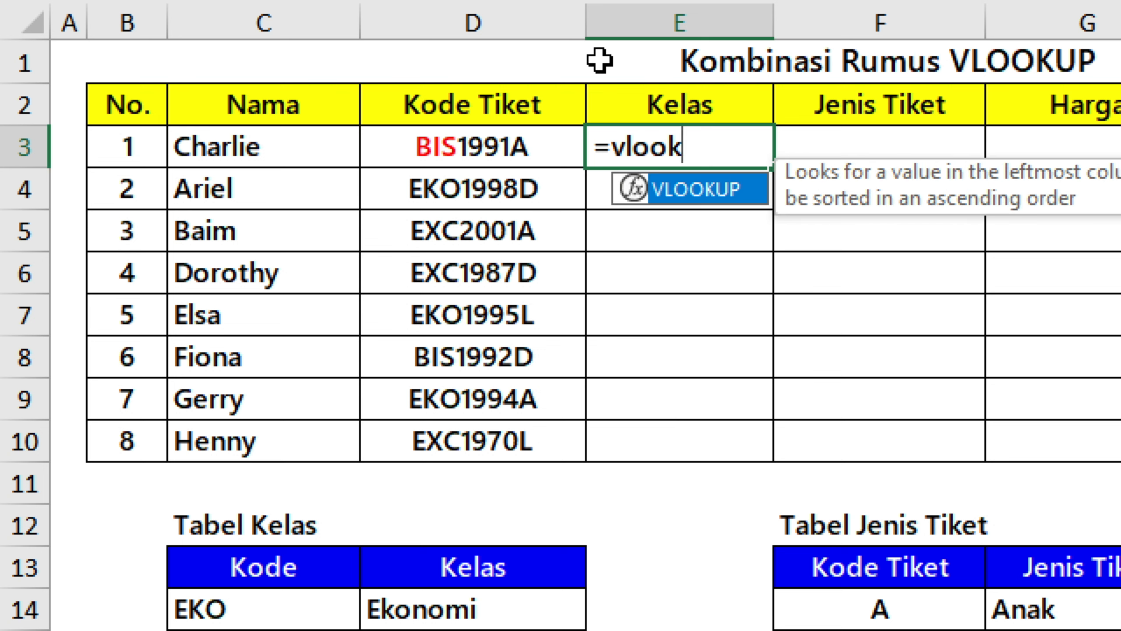
text(up)
key(Tab)
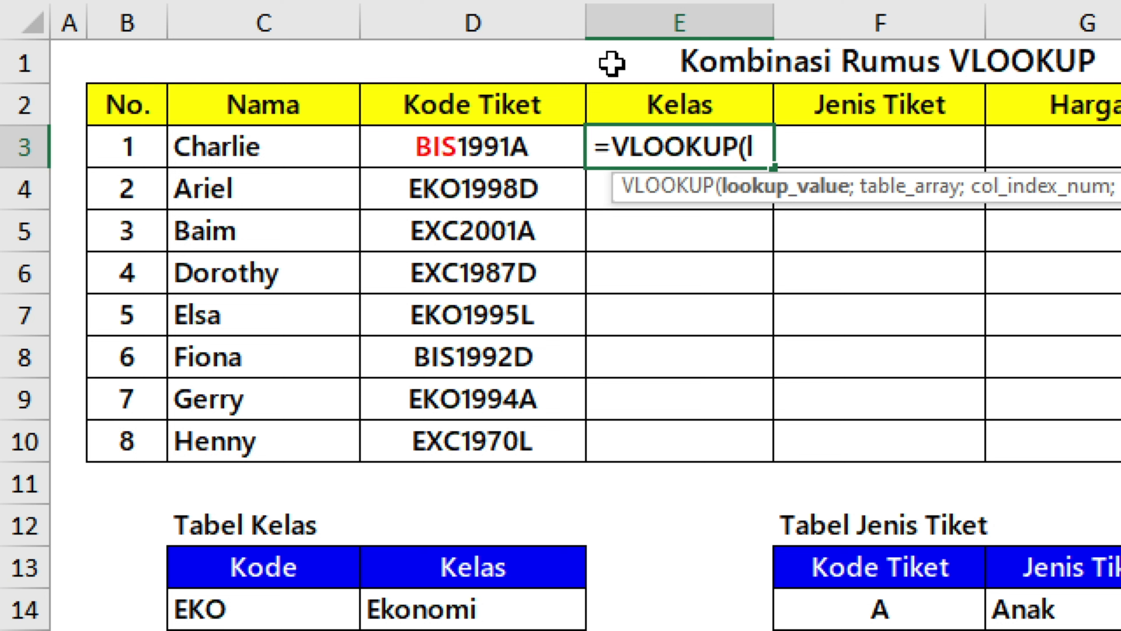
text(eft)
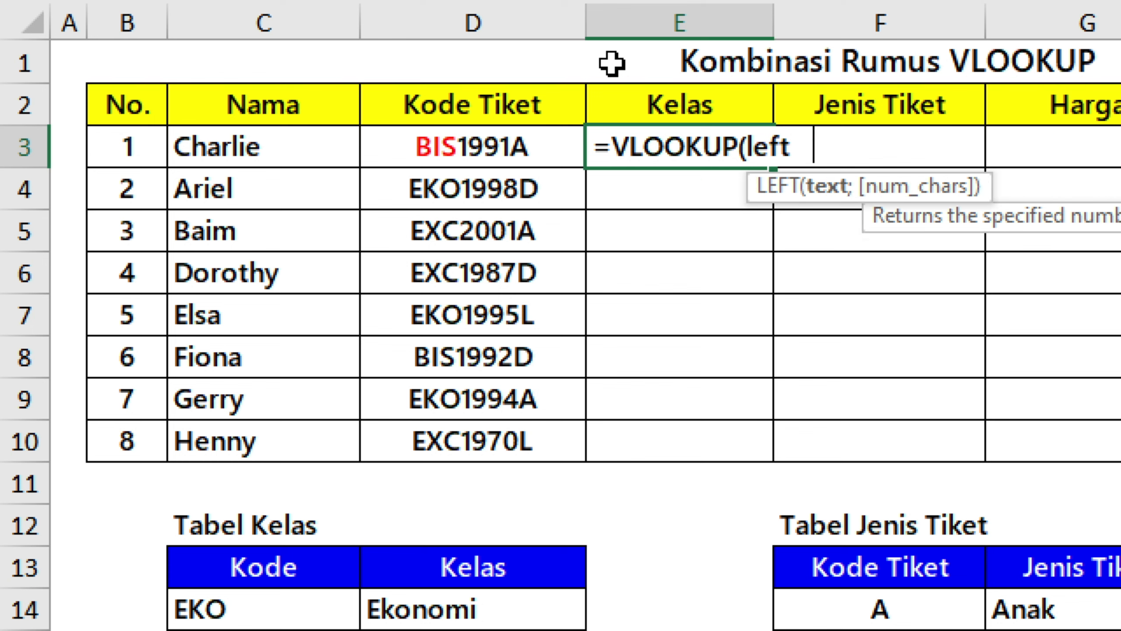
key(Tab)
click(532, 144)
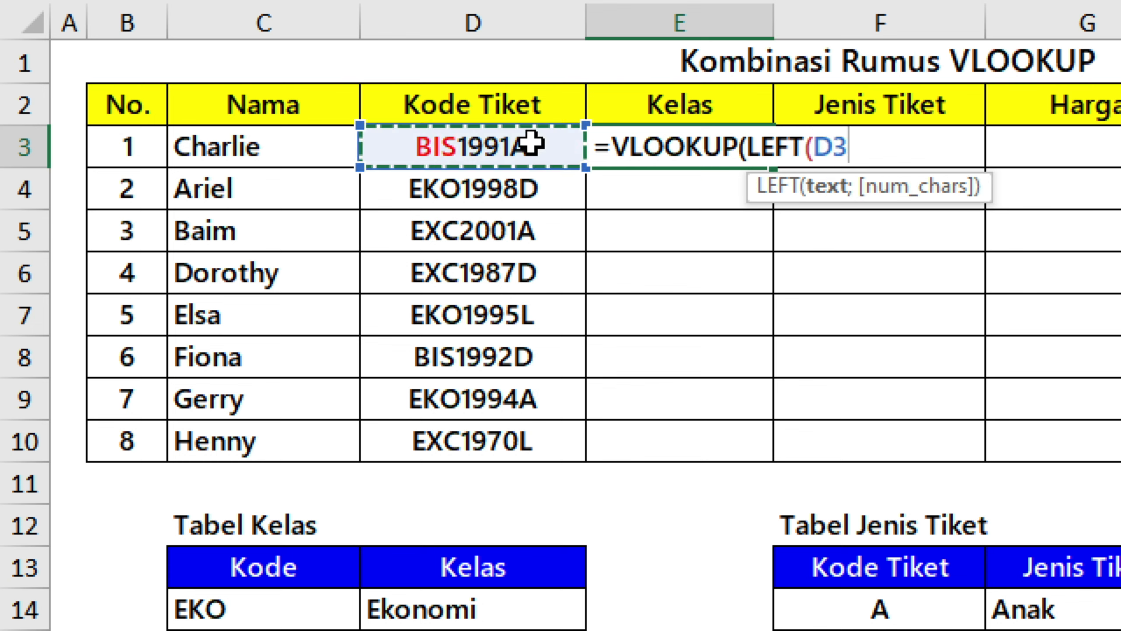
text(;)
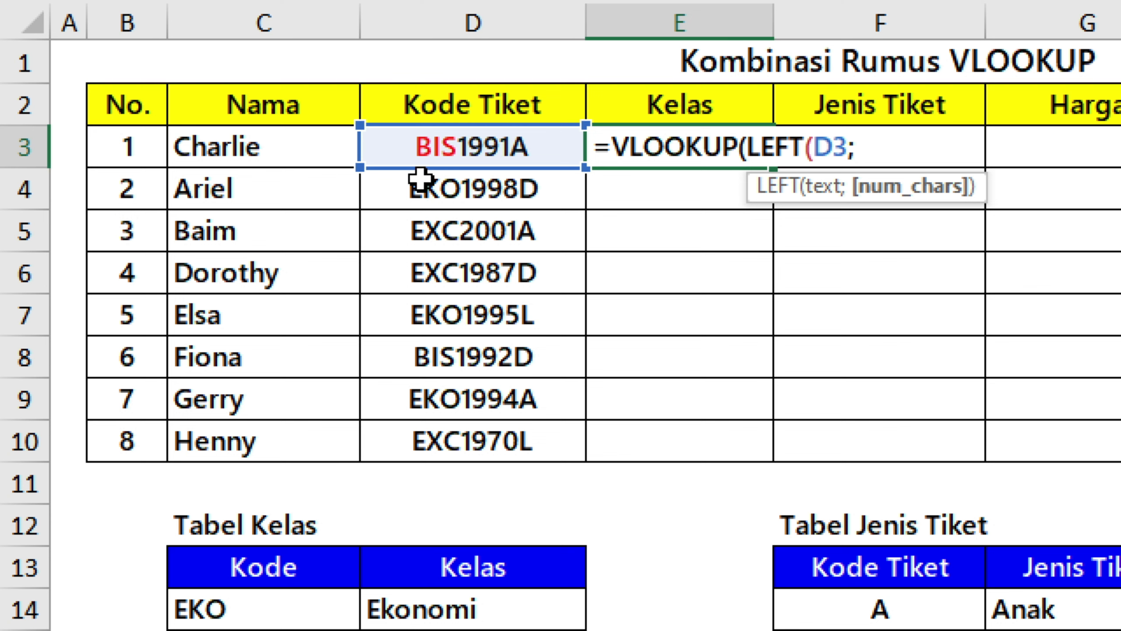
text(3);)
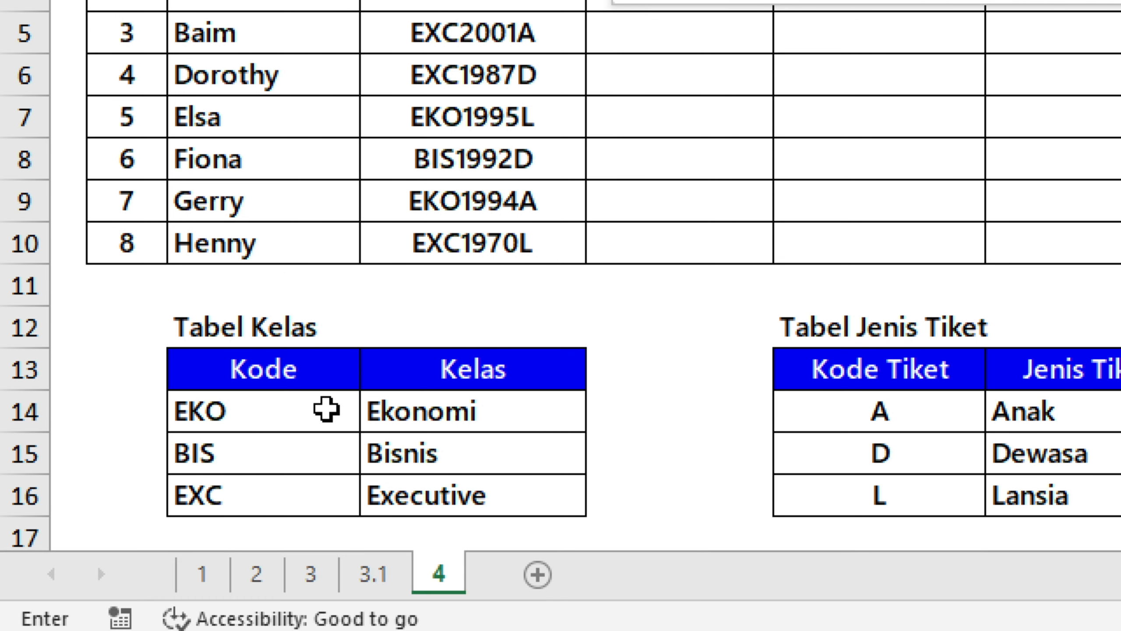
Complete E3's formula with table array $C$13:$D$16, column index 2 and FALSE, and fill it down the Kelas column to E10.
drag(350, 383, 441, 495)
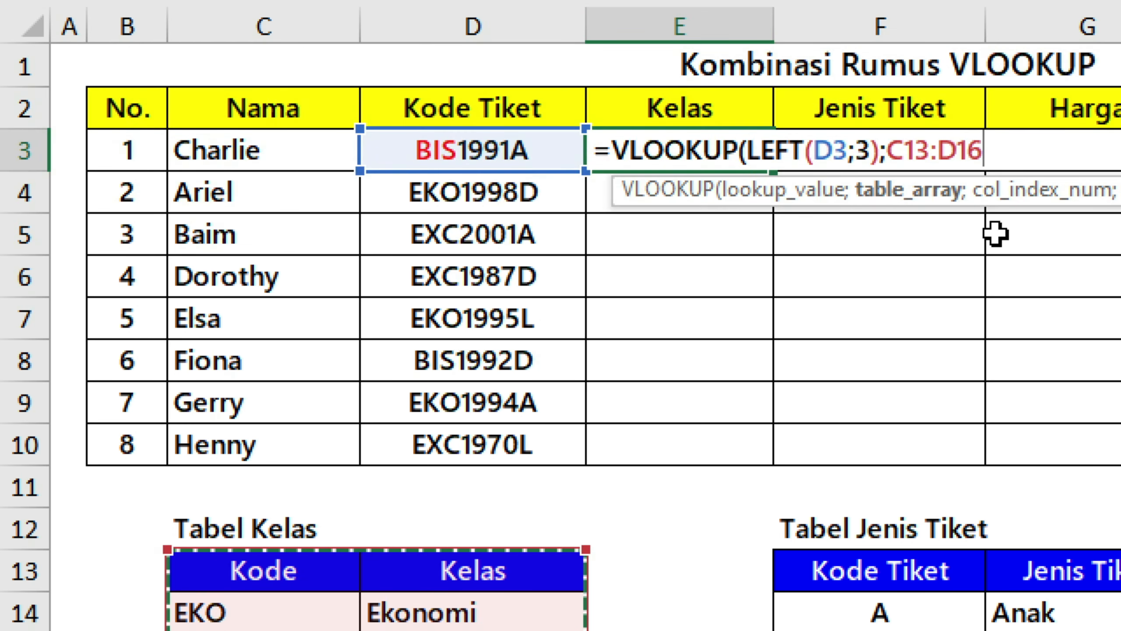
key(F4)
text(;)
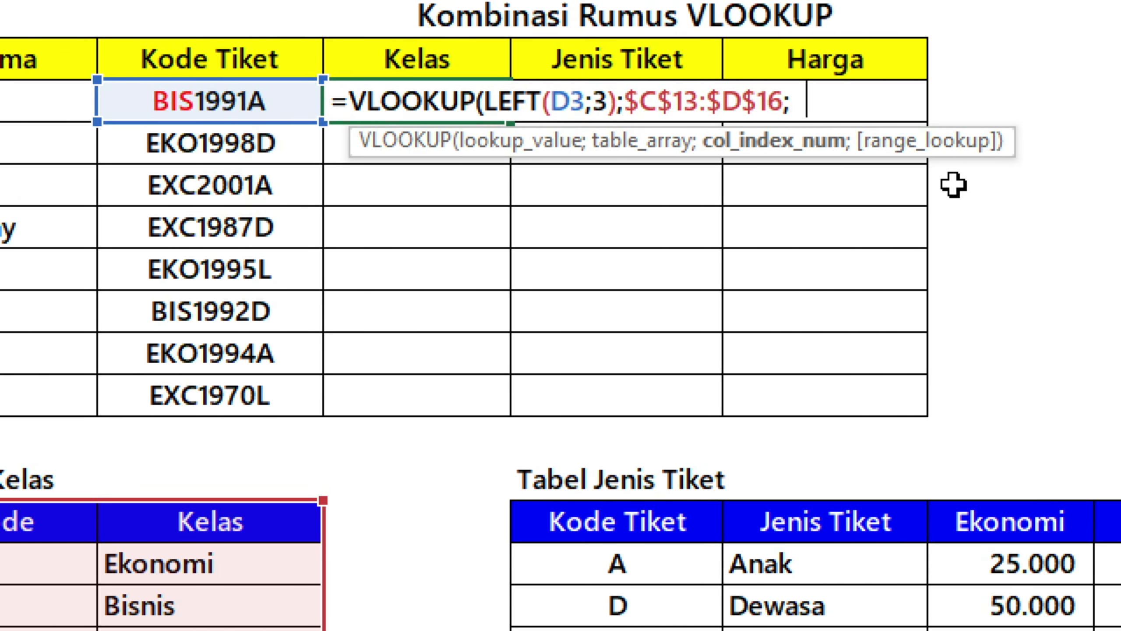
text(2;)
key(Down)
key(Tab)
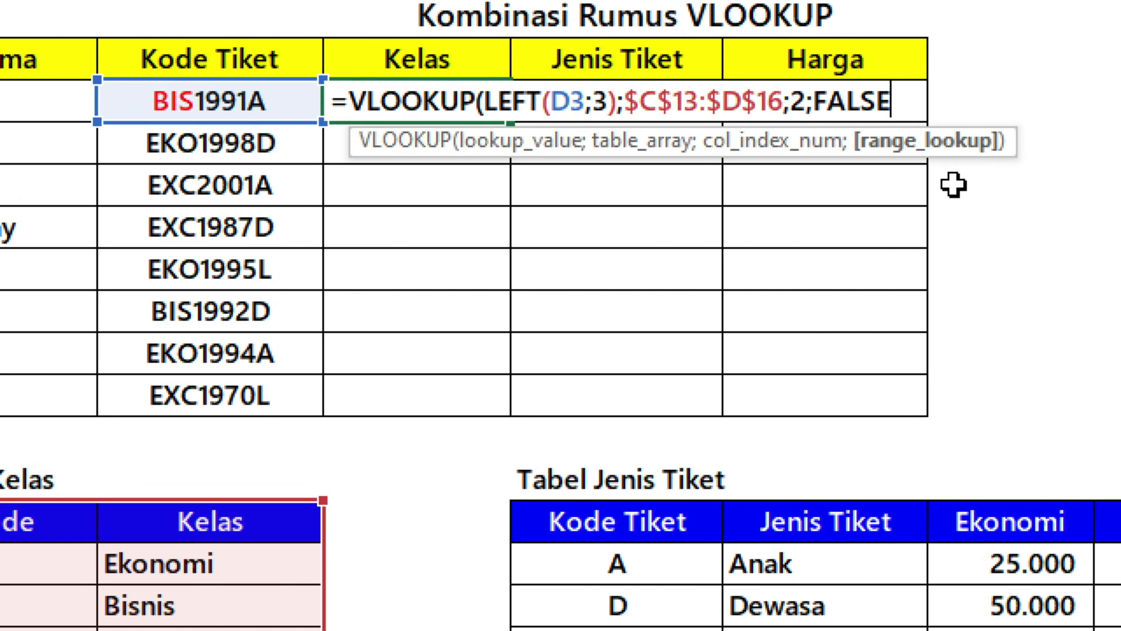
text())
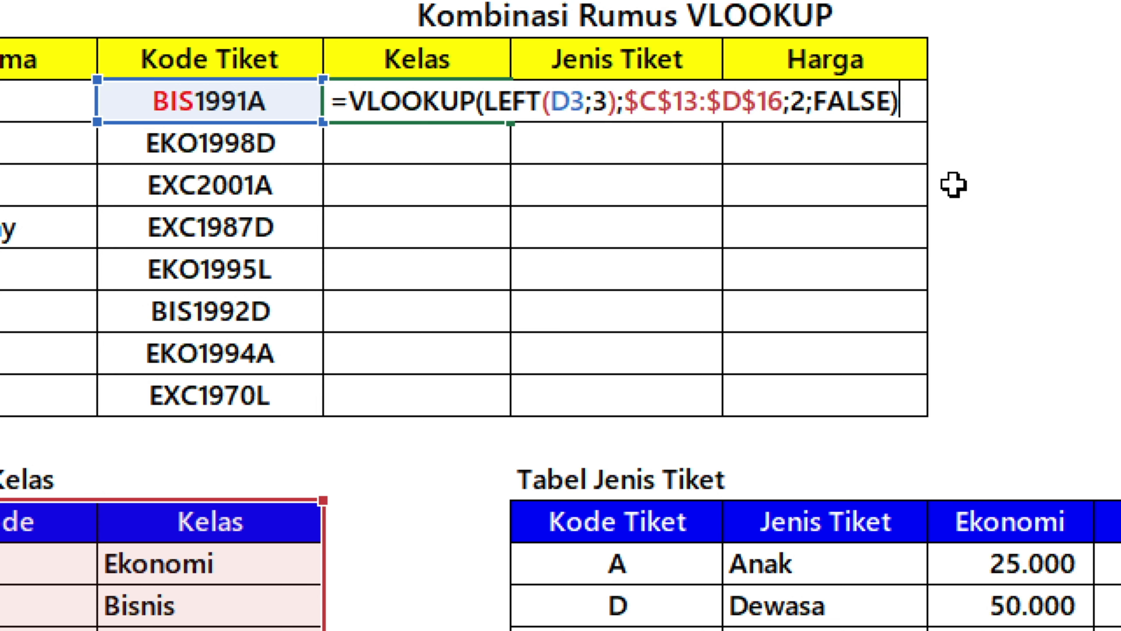
key(ctrl+Return)
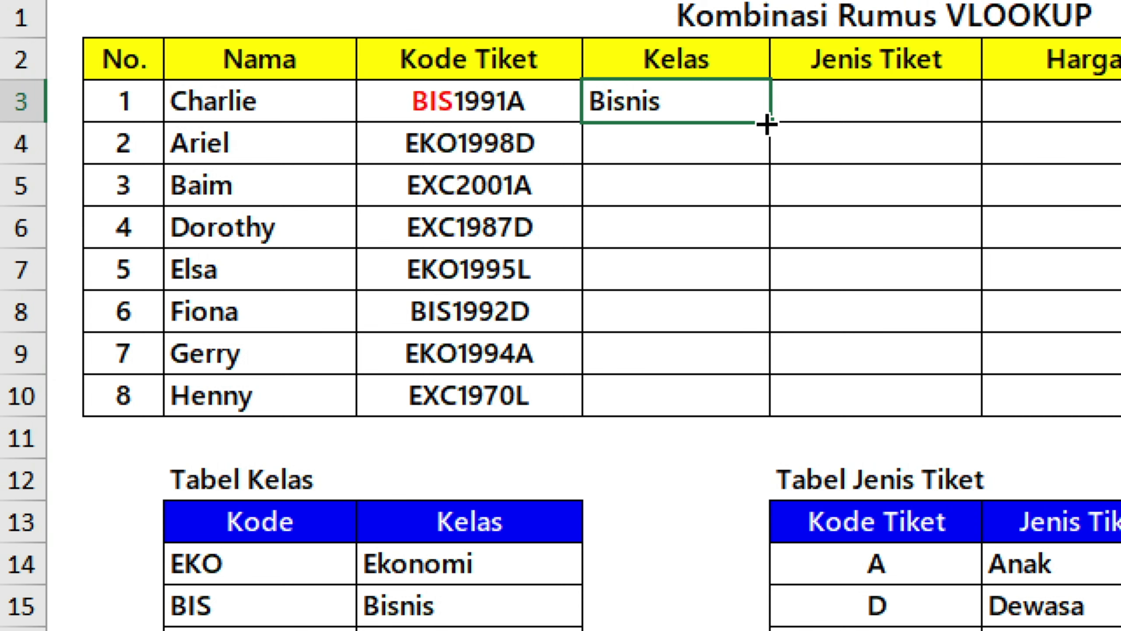
double_click(767, 125)
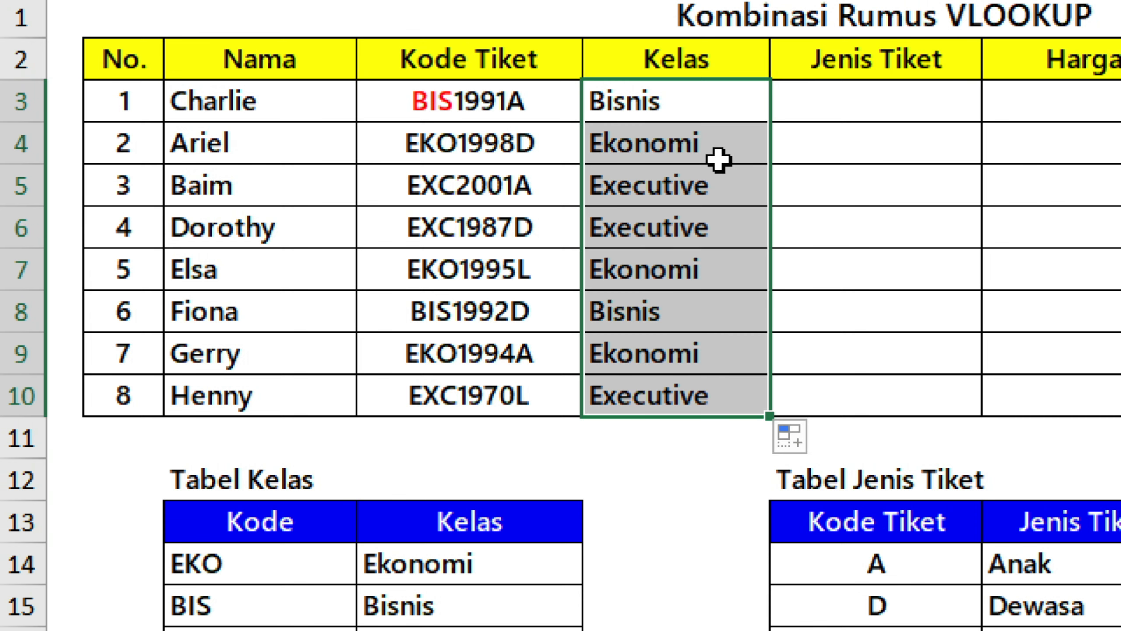
Check the filled Kelas results against the ticket codes and Tabel Kelas.
click(516, 102)
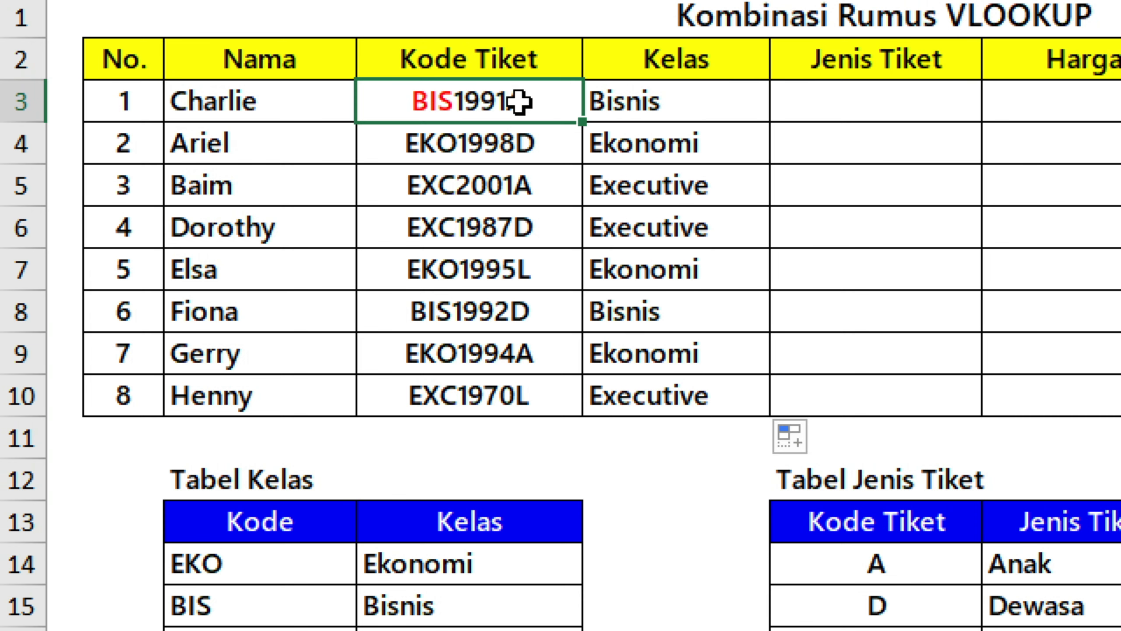
click(646, 119)
click(498, 178)
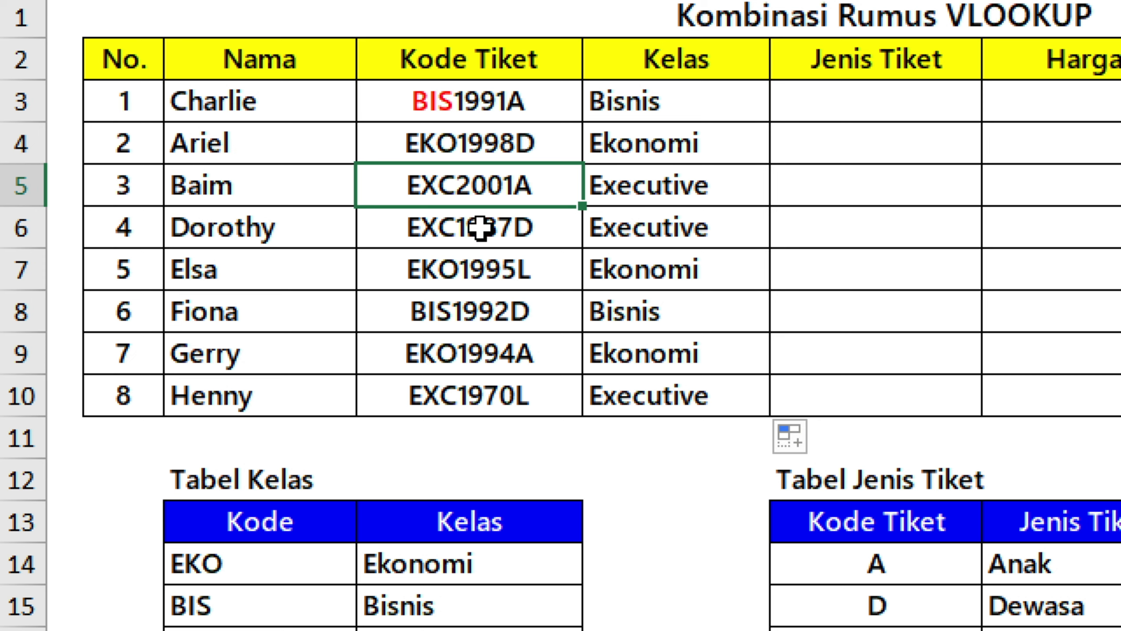
drag(694, 400, 658, 100)
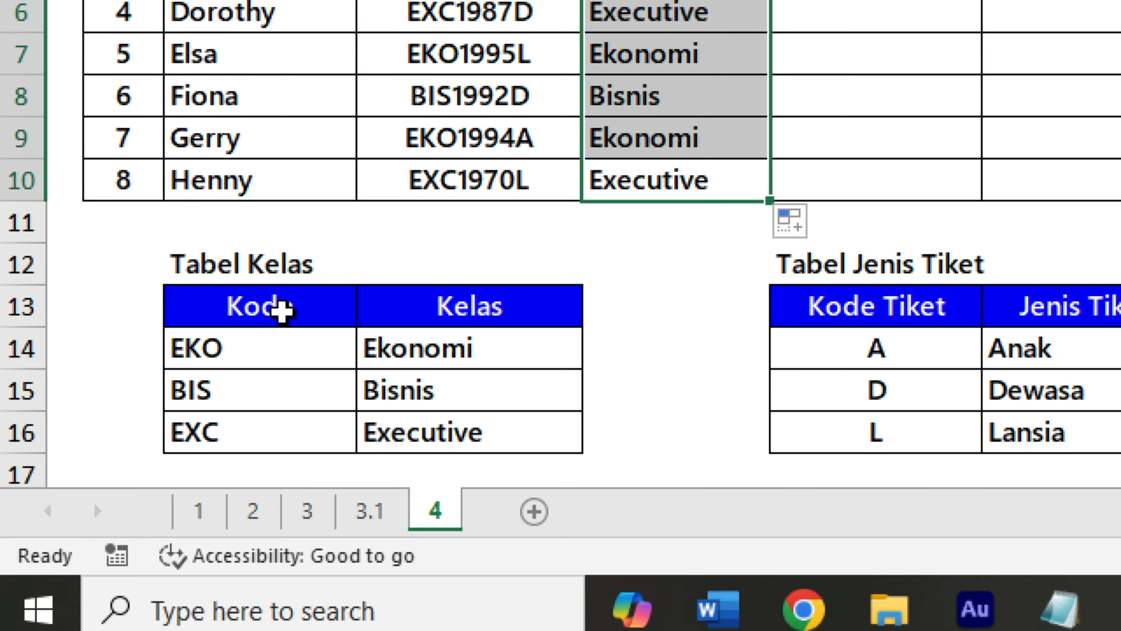
drag(282, 311, 446, 431)
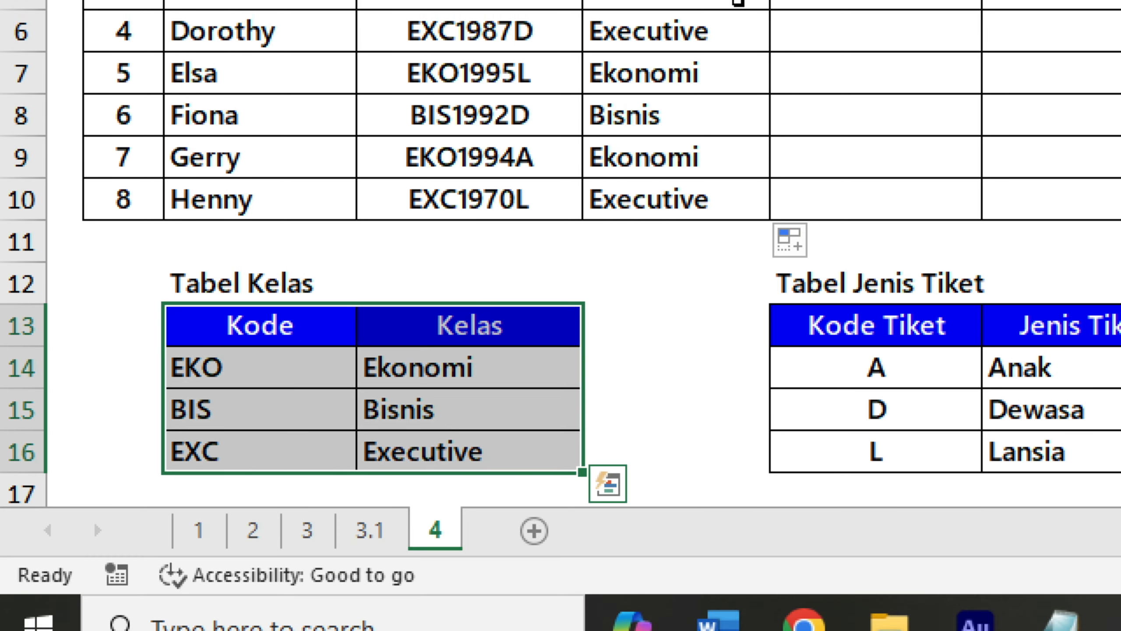
Examine the Kode Tiket letters and their matching Jenis Tiket entries in Tabel Jenis Tiket.
click(910, 273)
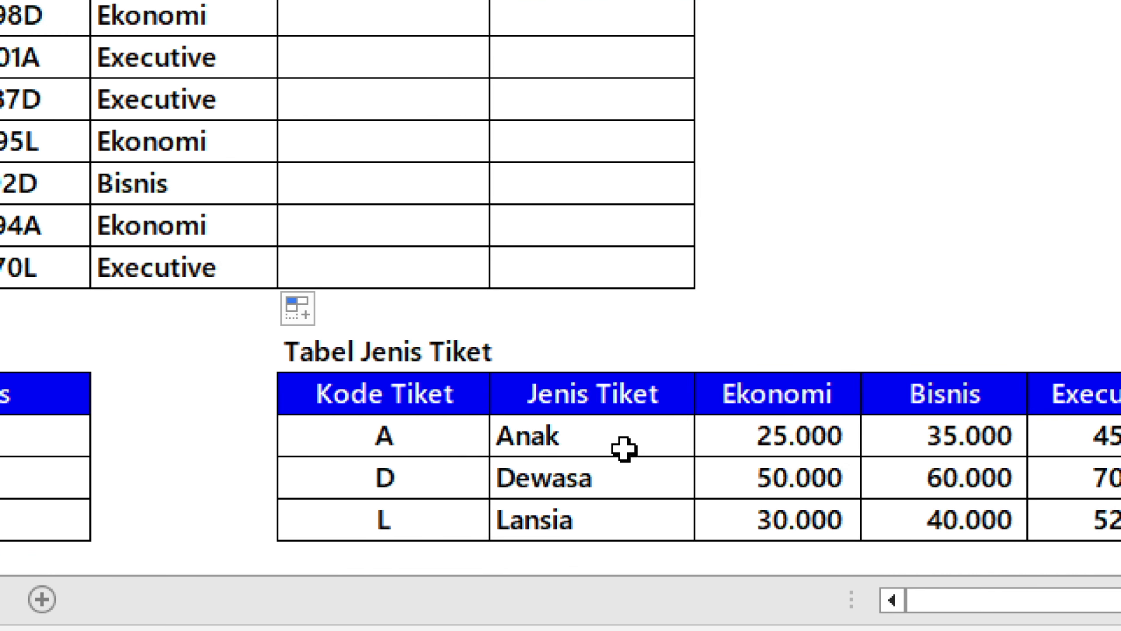
click(622, 443)
click(599, 479)
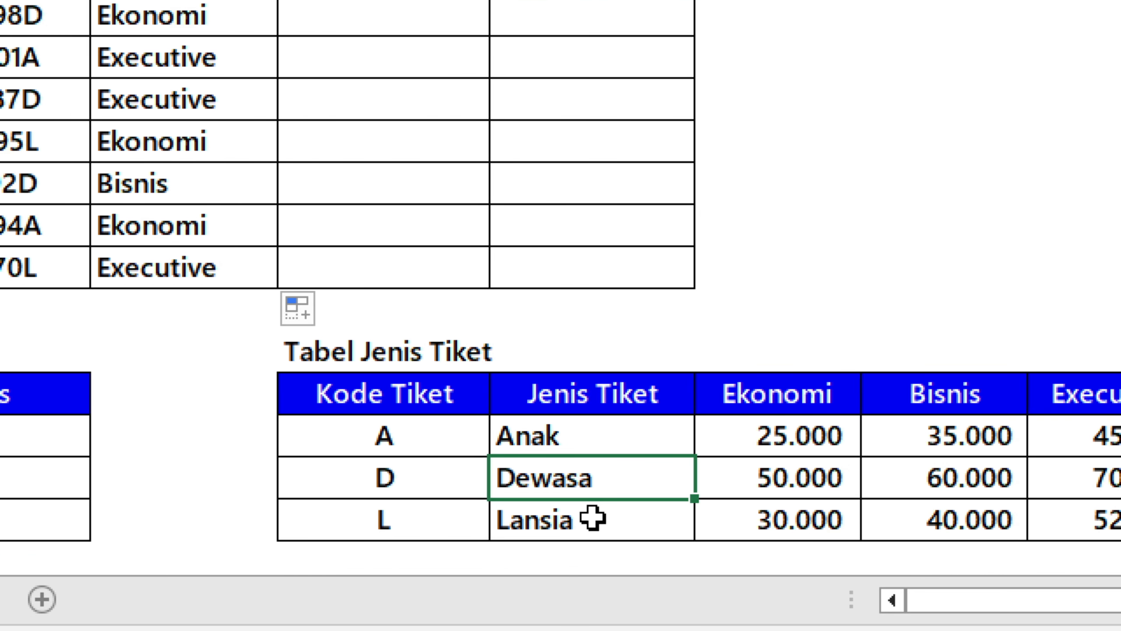
click(593, 519)
click(387, 485)
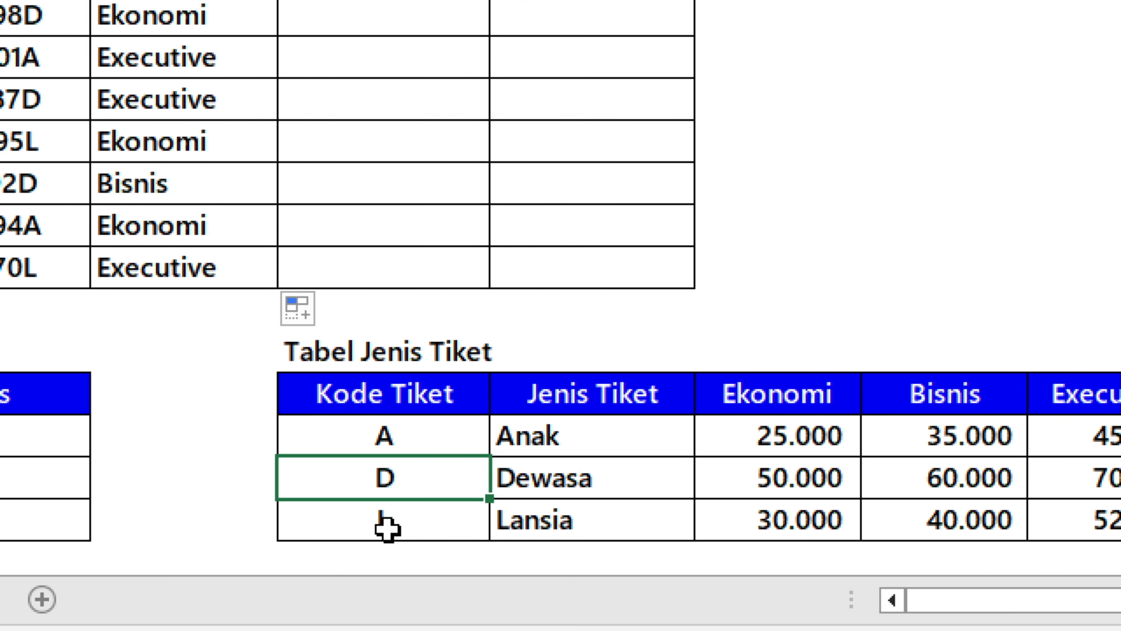
click(384, 519)
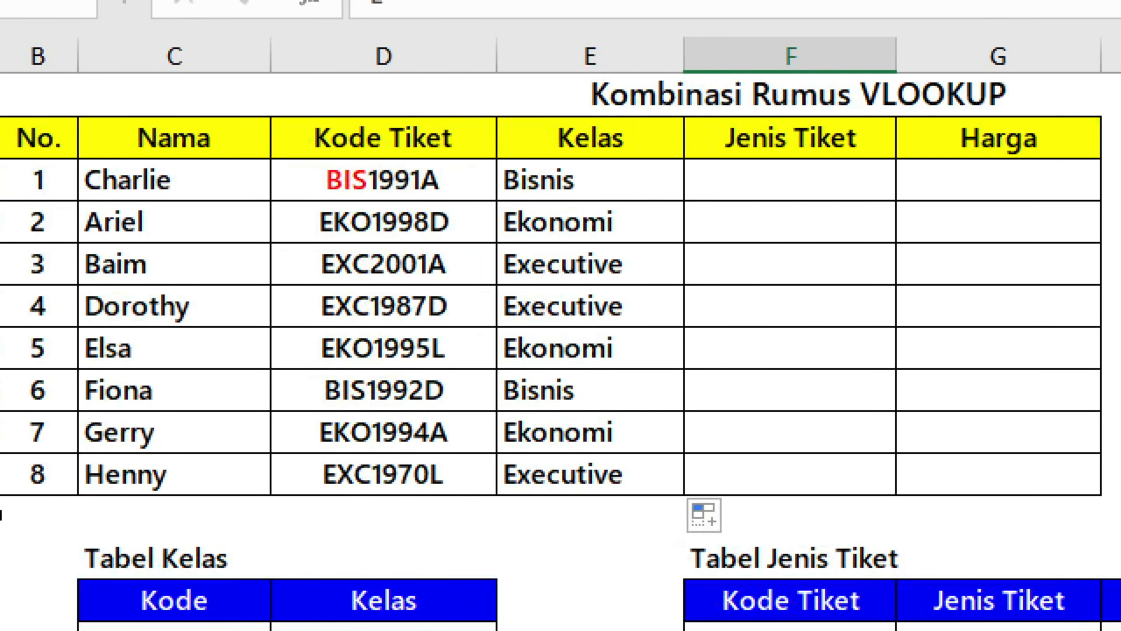
Color the last character, A, of the ticket code in D3 purple.
click(450, 189)
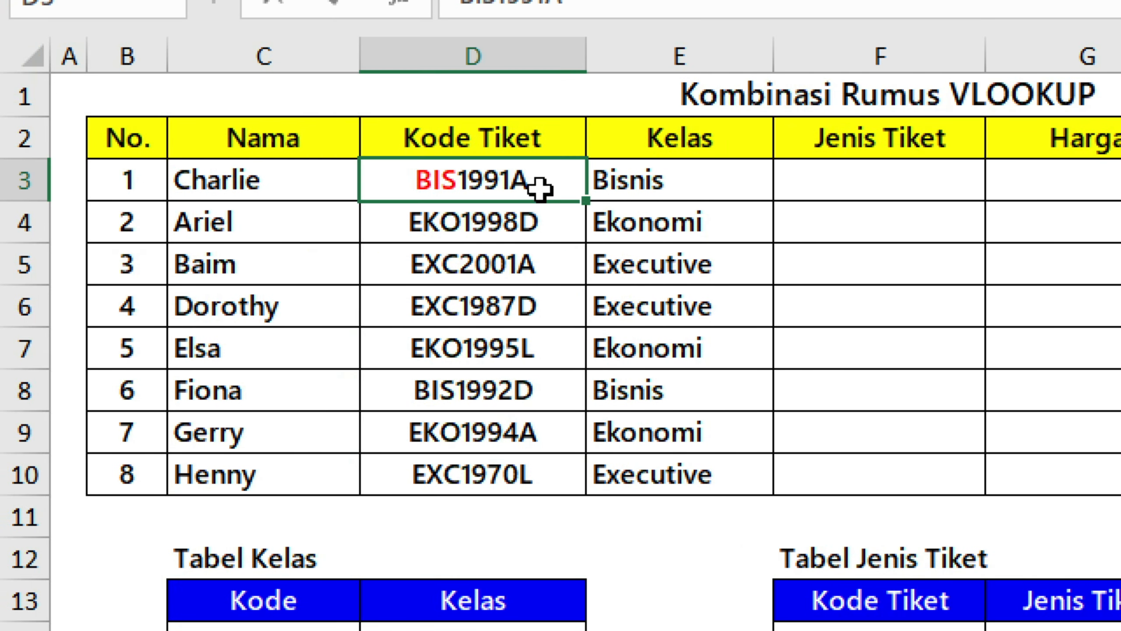
double_click(540, 189)
drag(518, 177, 539, 177)
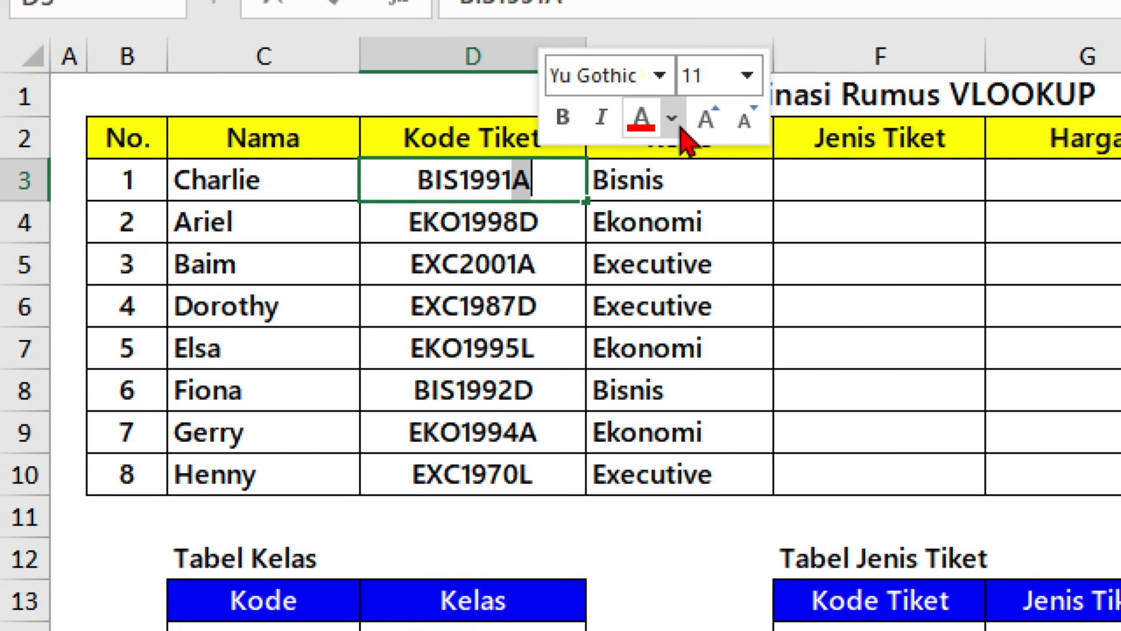
click(672, 118)
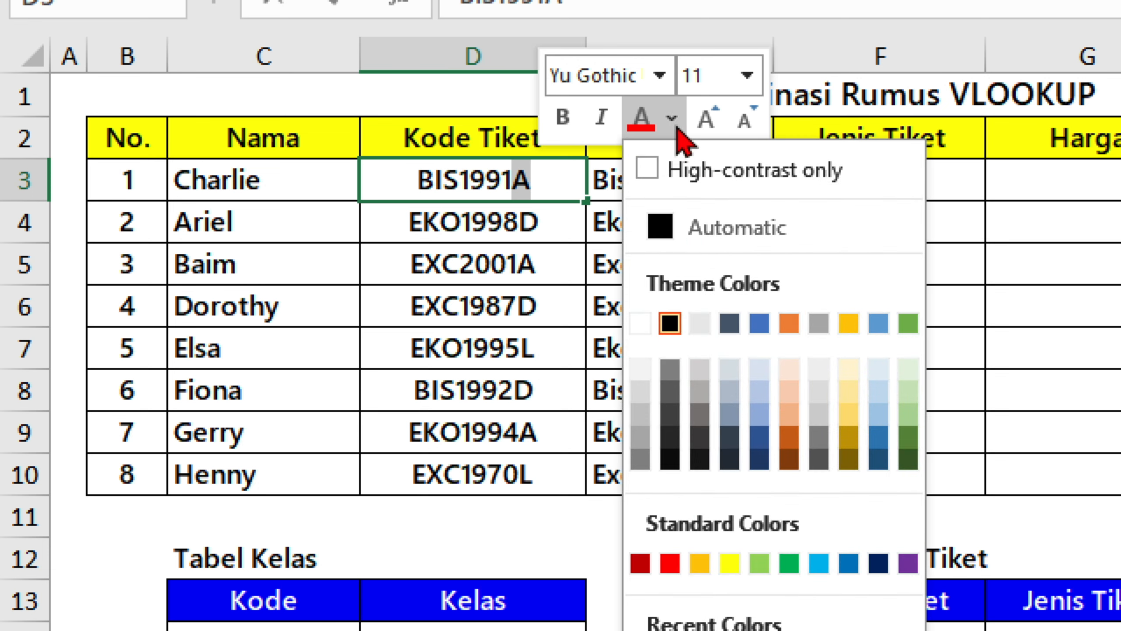
click(907, 565)
click(856, 266)
Start a VLOOKUP formula in F3 that uses RIGHT(D3;1) as the lookup value.
click(823, 178)
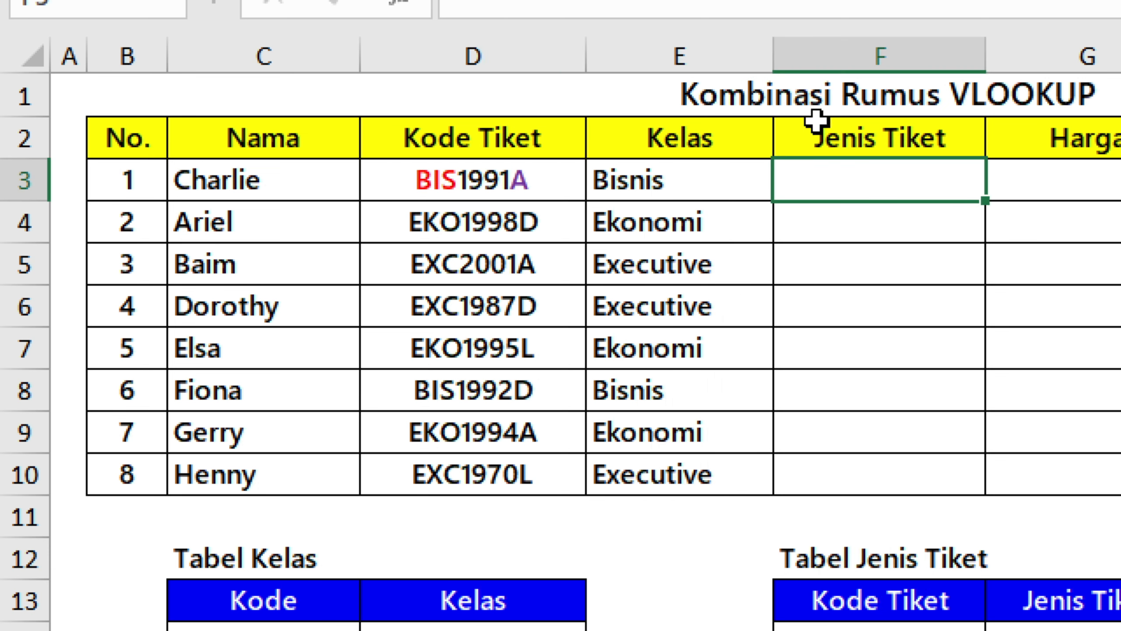
text(=vlookup)
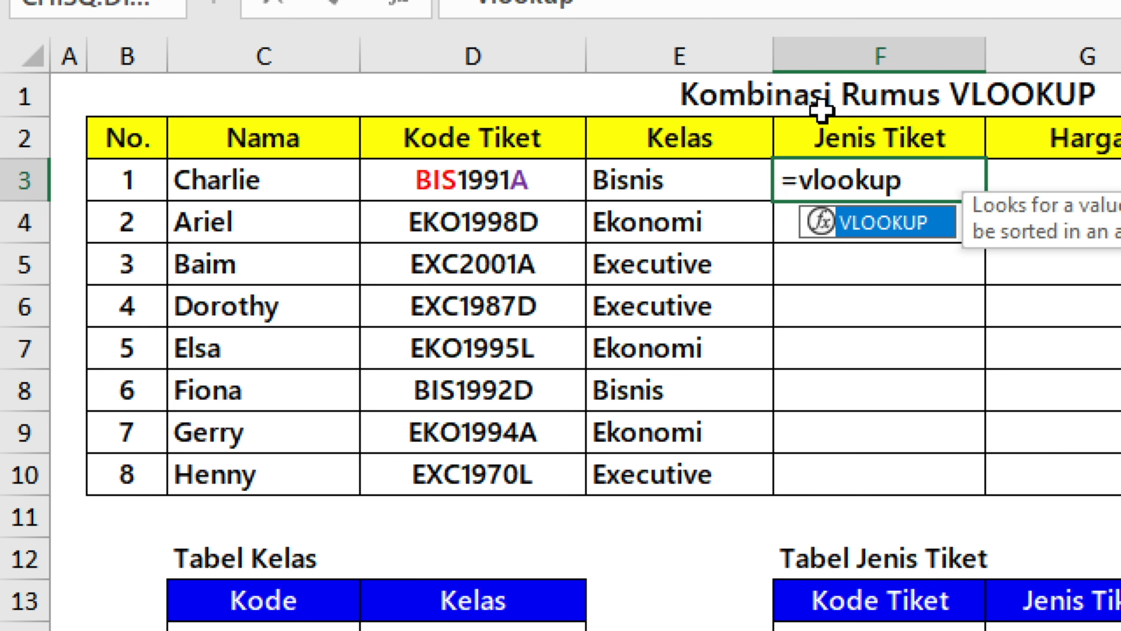
key(Tab)
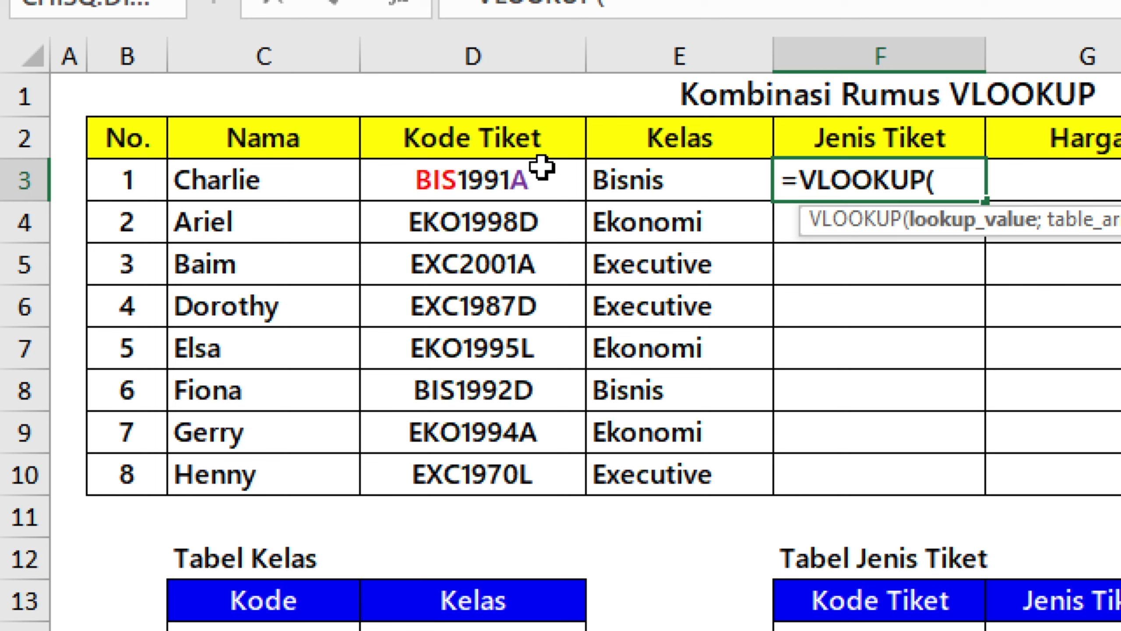
text(right)
key(Tab)
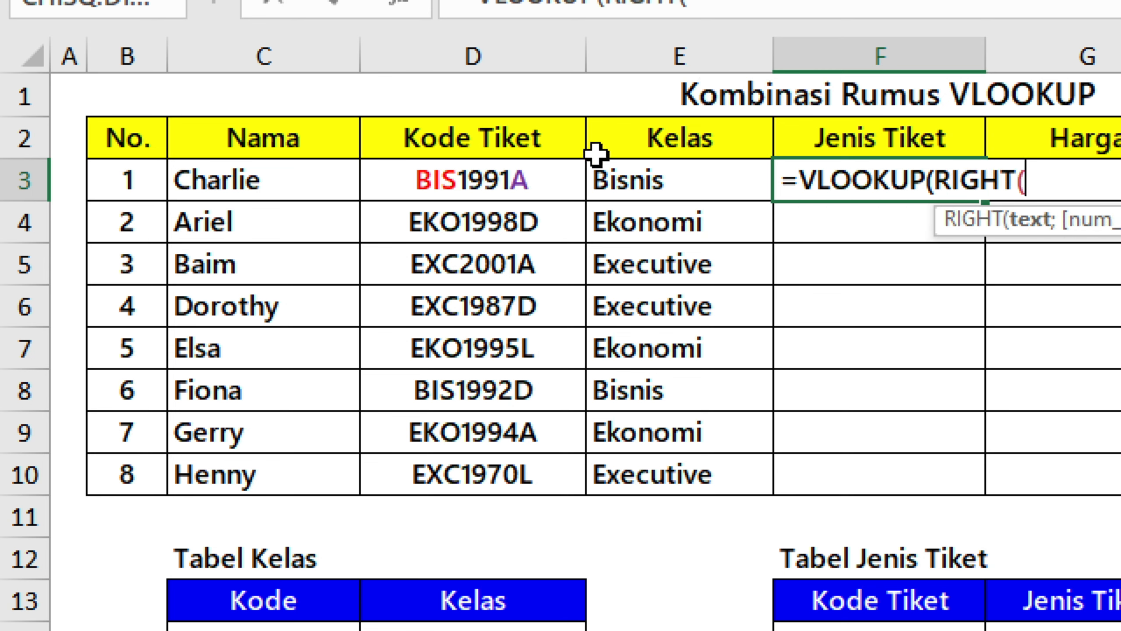
click(510, 185)
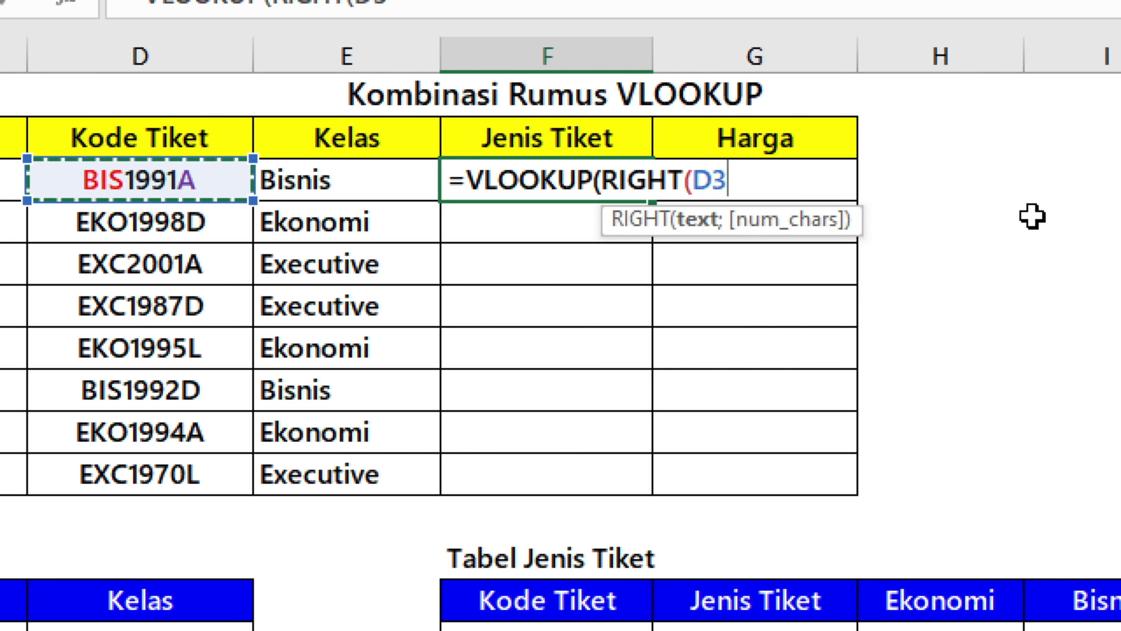
text(;1);)
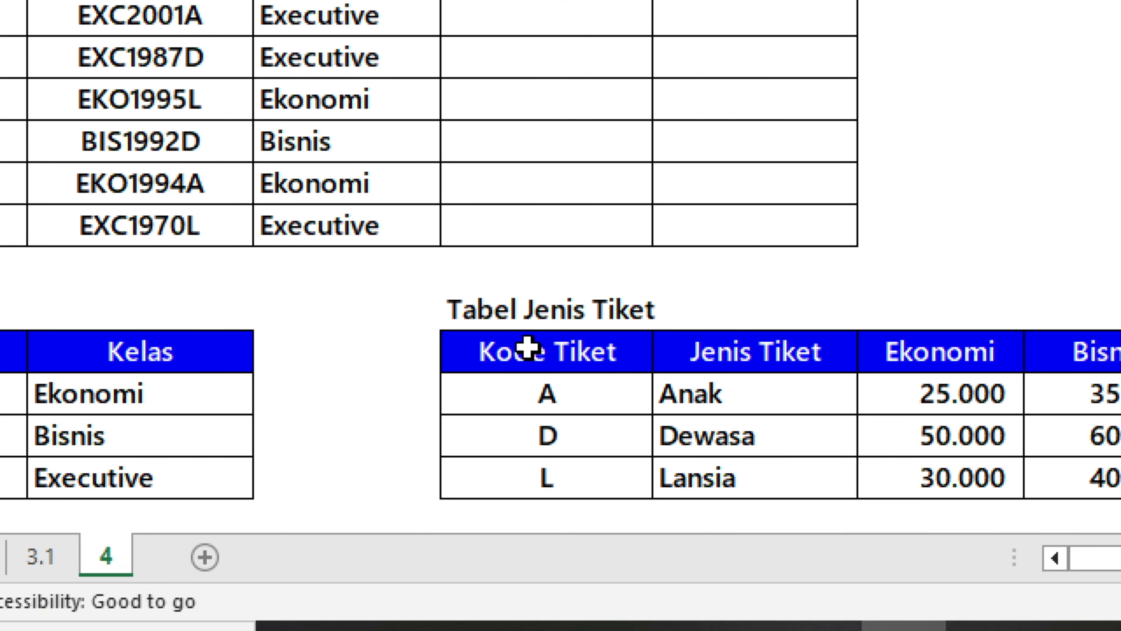
Complete F3's formula with table array $F$13:$G$16, column index 2 and FALSE, and fill it down the Jenis Tiket column to F10.
drag(528, 558, 713, 464)
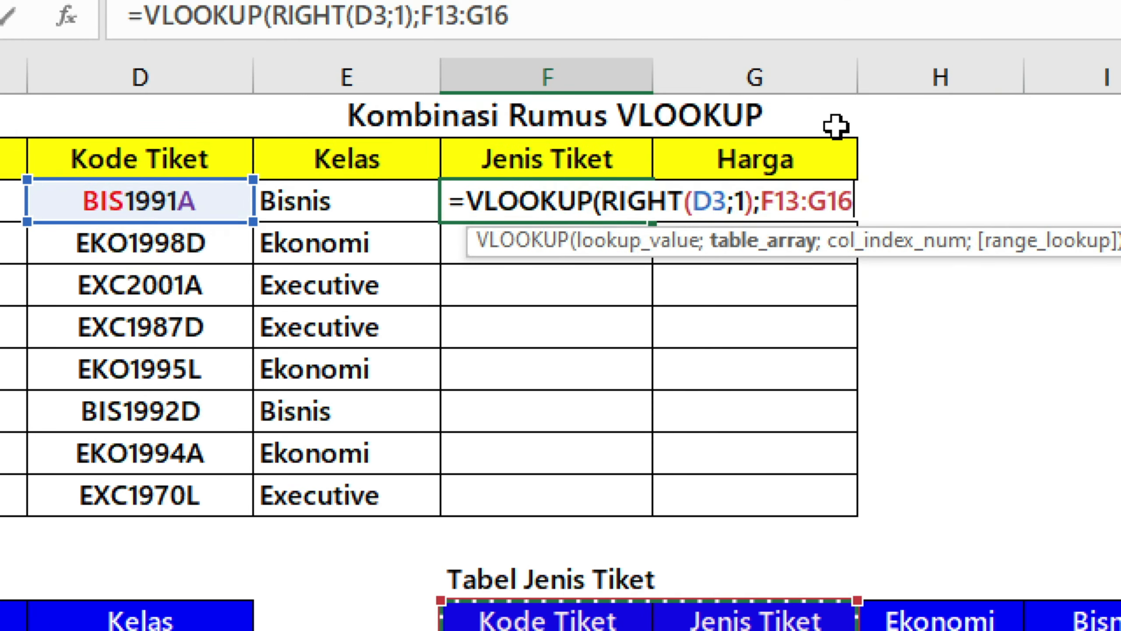
key(F4)
text(;)
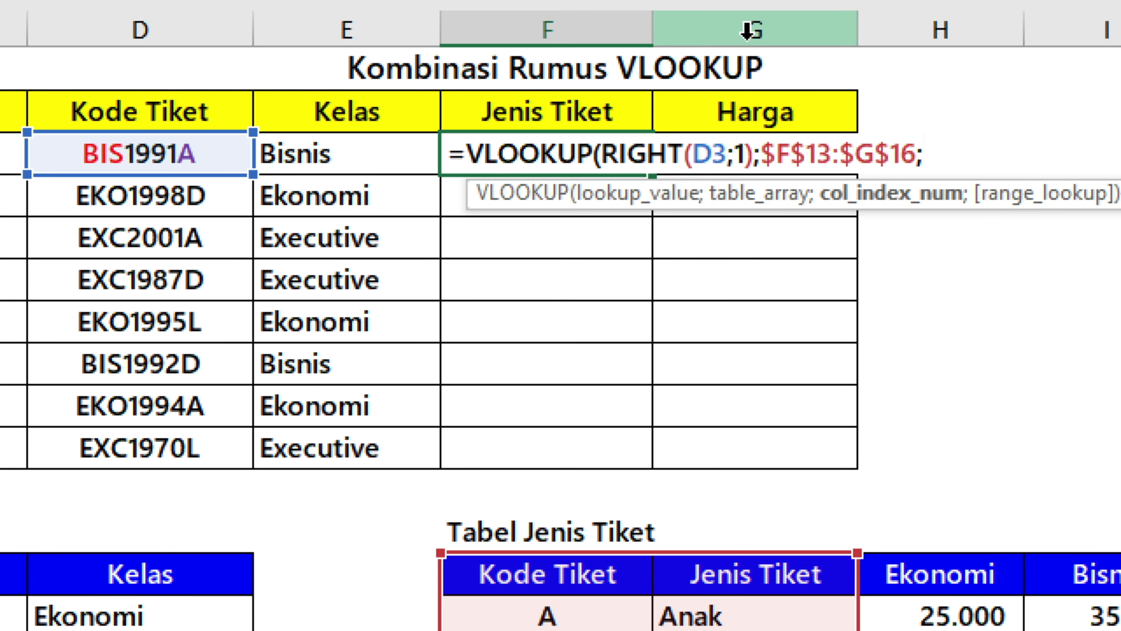
text(2;)
key(Down)
key(Tab)
text())
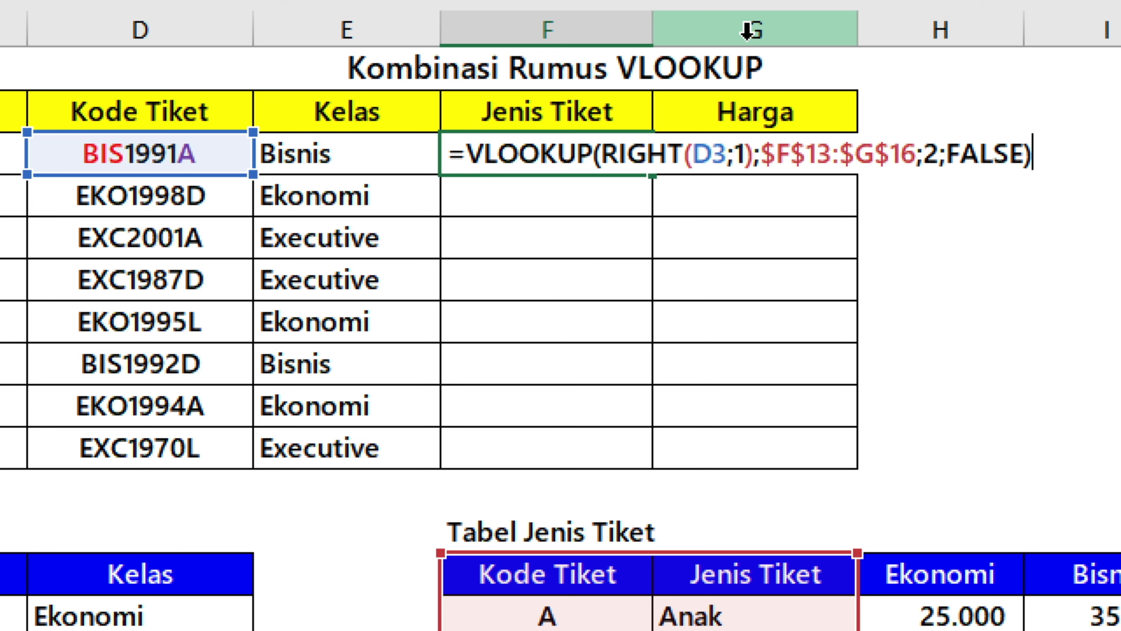
key(ctrl+Return)
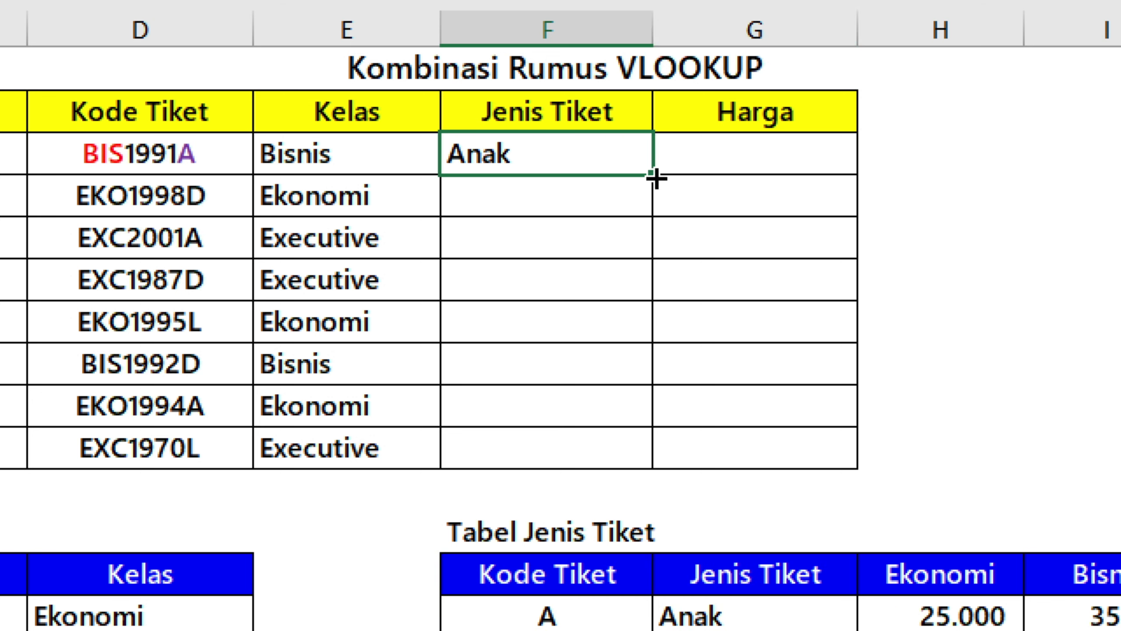
double_click(652, 174)
Check the filled Jenis Tiket results against the last letters of the ticket codes.
click(603, 151)
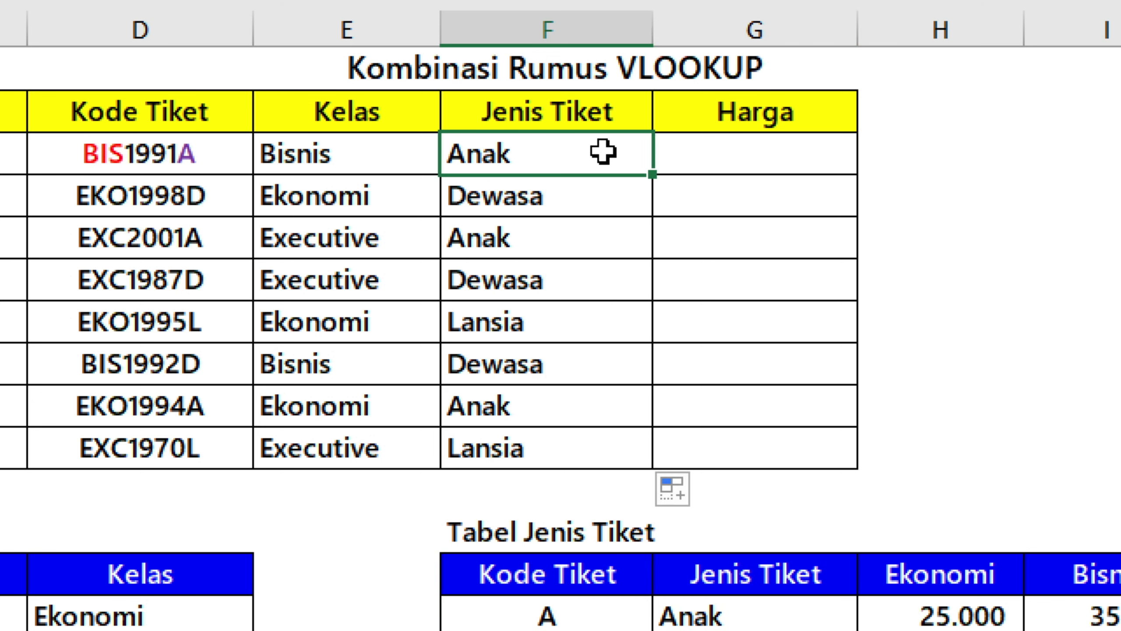
click(222, 153)
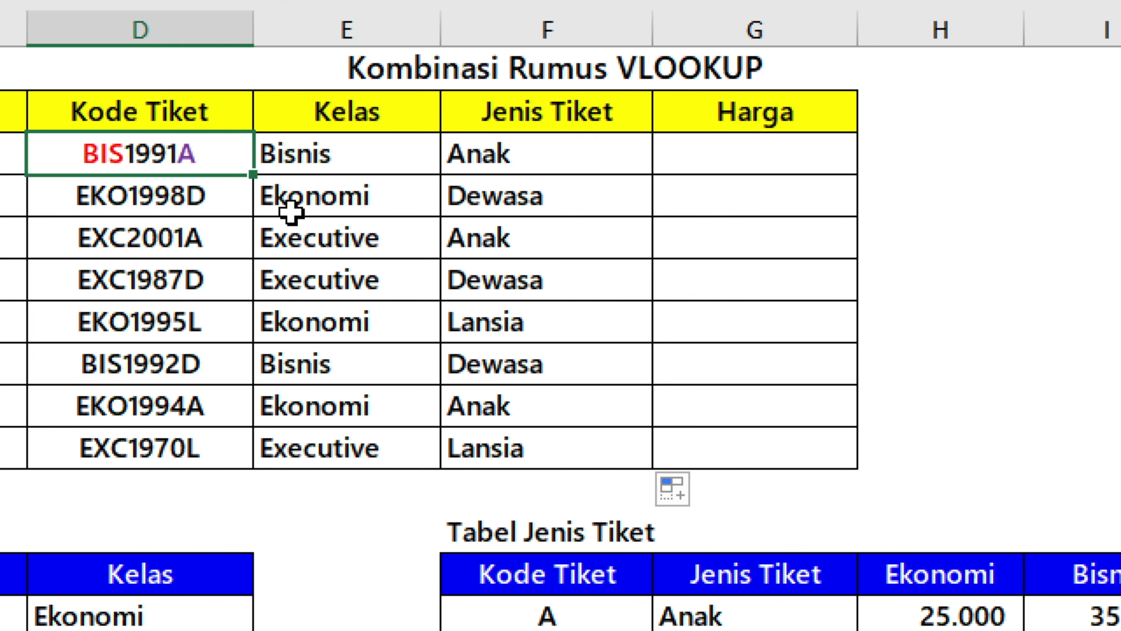
click(218, 211)
click(243, 320)
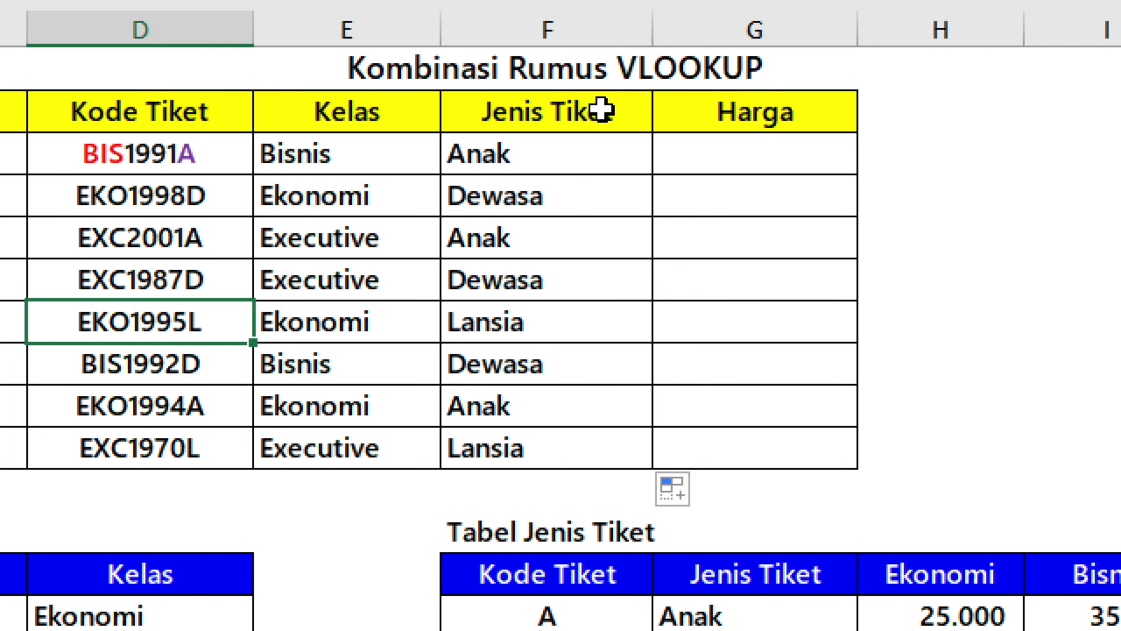
Examine the Jenis Tiket entries and the Ekonomi, Bisnis and Executive price headings in Tabel Jenis Tiket.
click(694, 151)
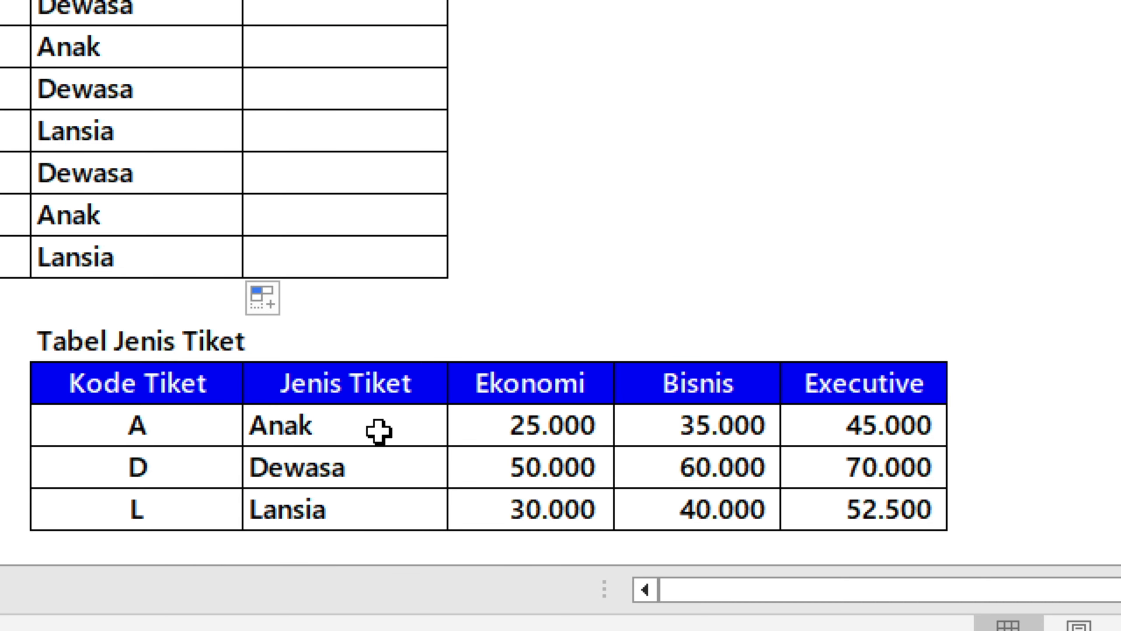
drag(378, 571, 394, 630)
drag(394, 504, 394, 508)
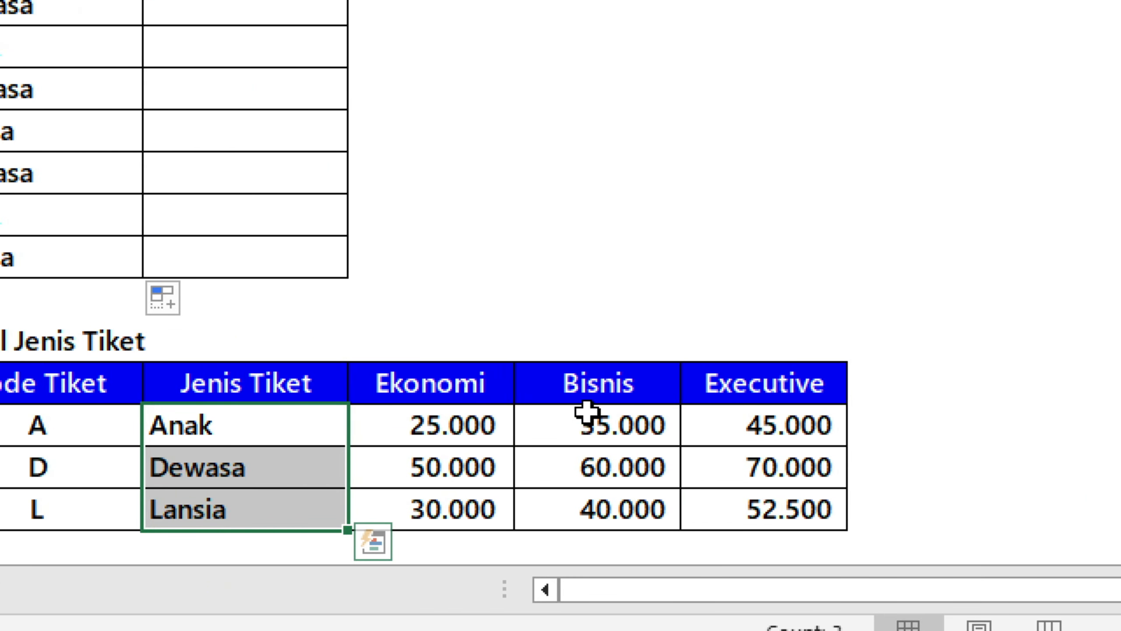
drag(265, 424, 255, 521)
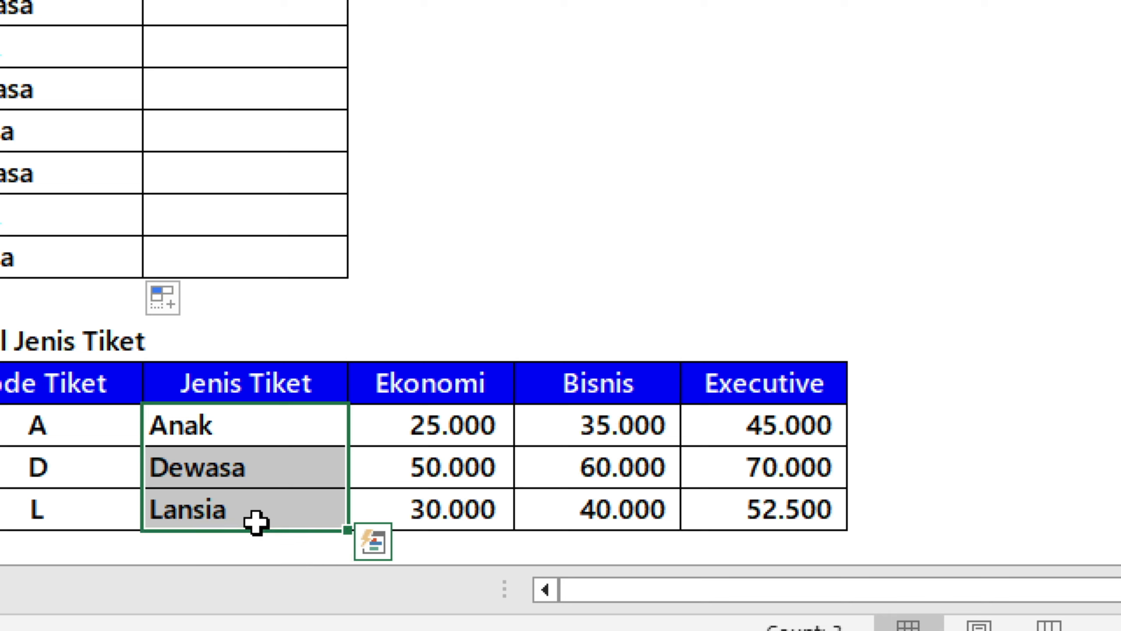
ctrl+drag(437, 376, 822, 393)
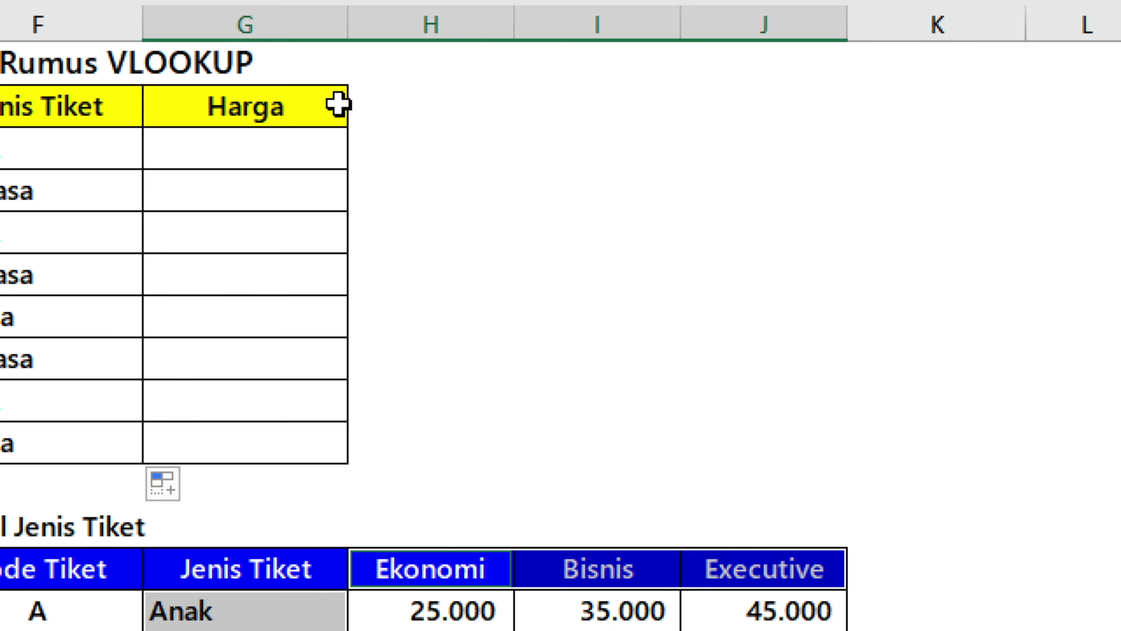
Start a VLOOKUP formula in G3 with F3 as the lookup value and $G$13:$J$16 as the table array.
click(319, 141)
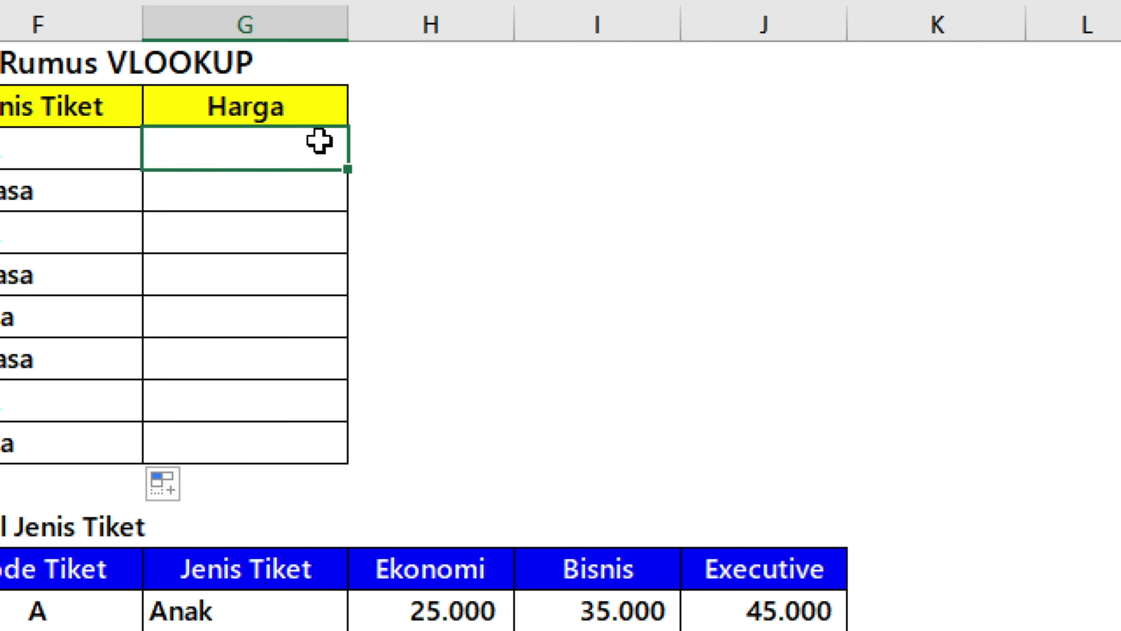
text(=)
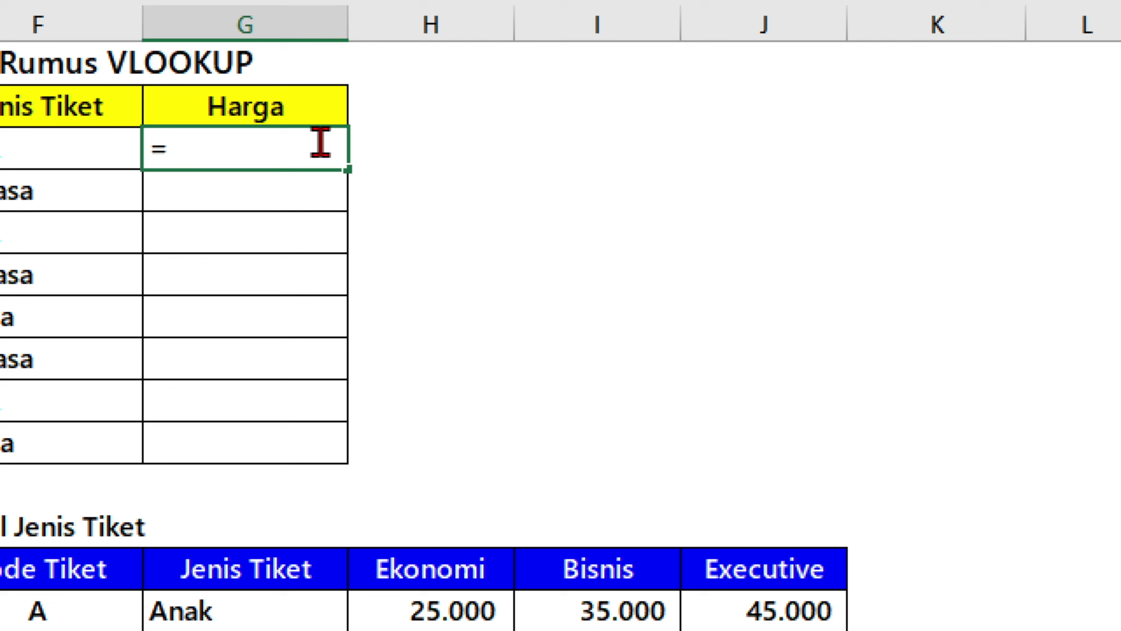
text(vlookup)
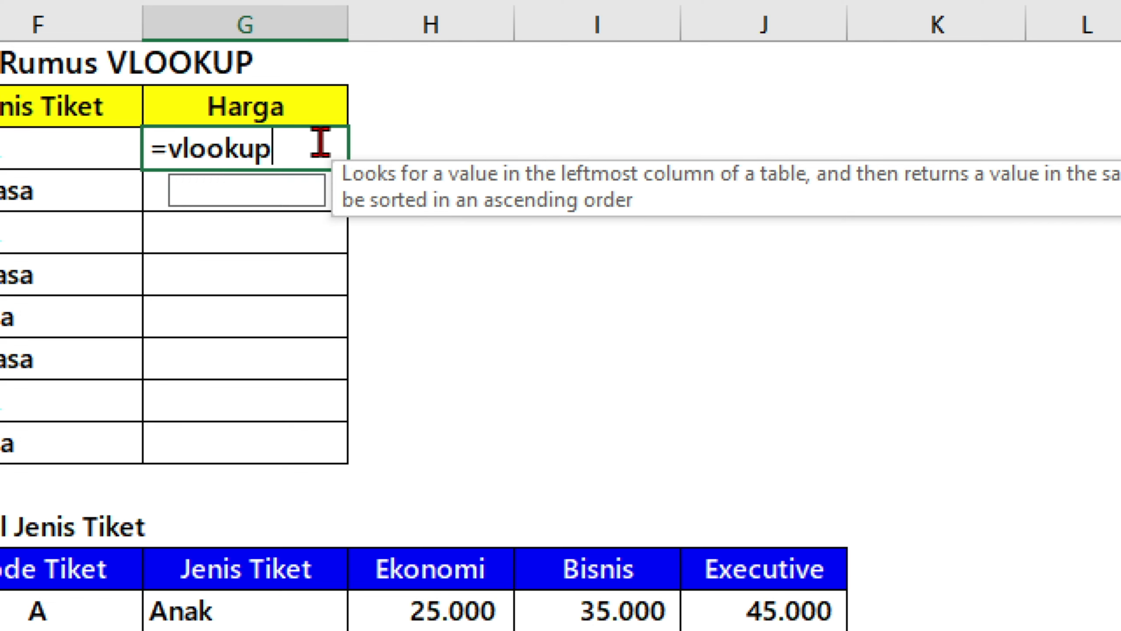
key(Tab)
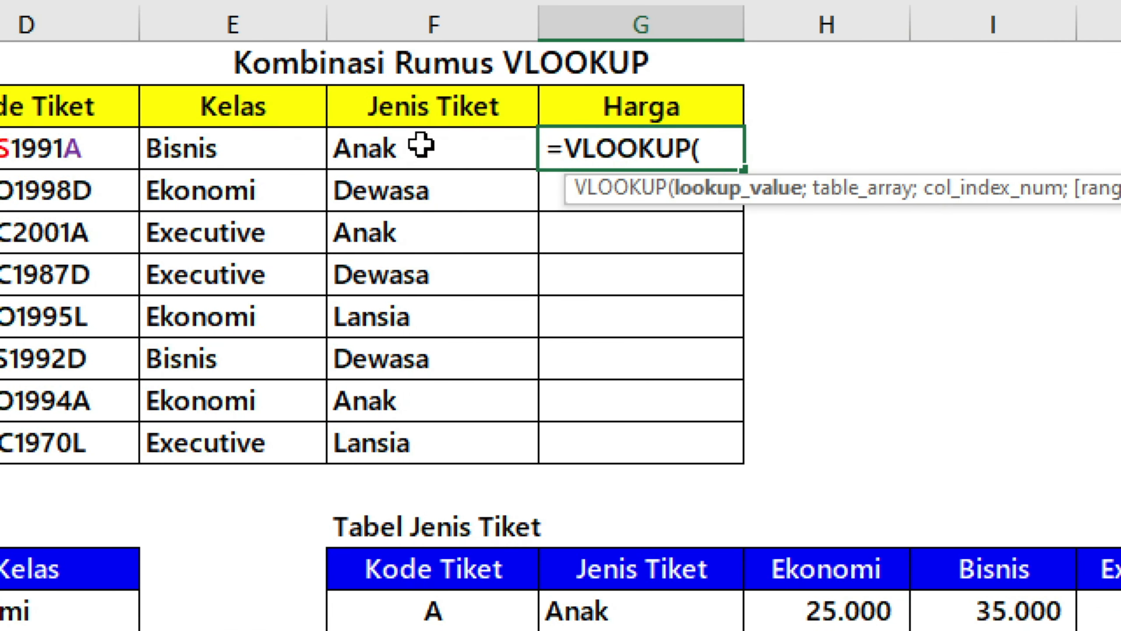
click(421, 145)
text(;)
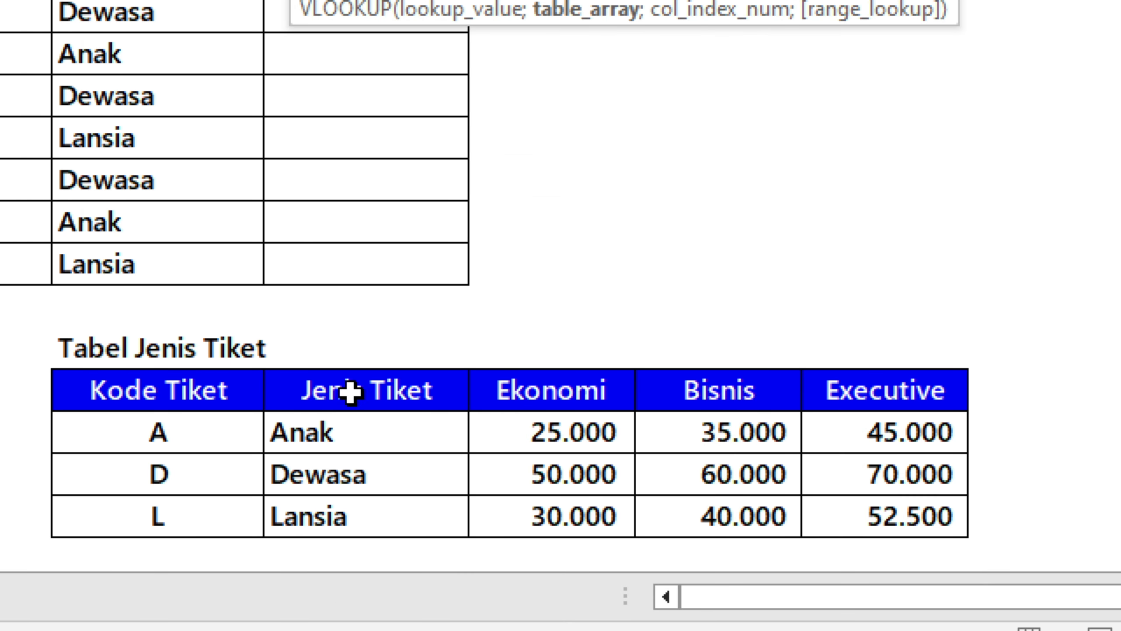
click(350, 588)
drag(360, 448, 882, 530)
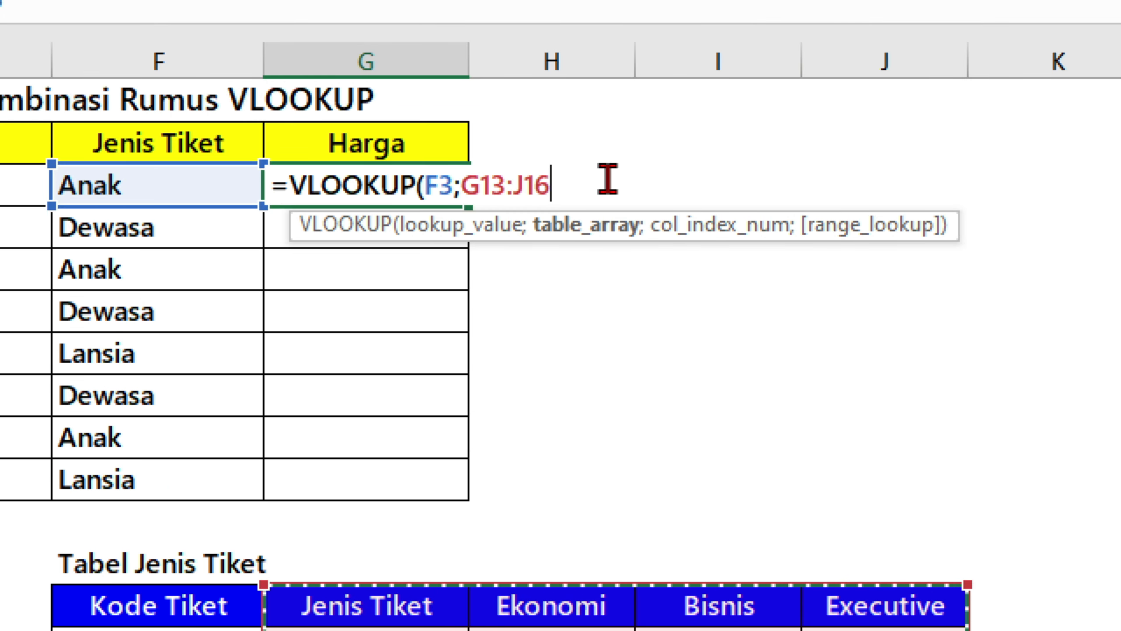
key(F4)
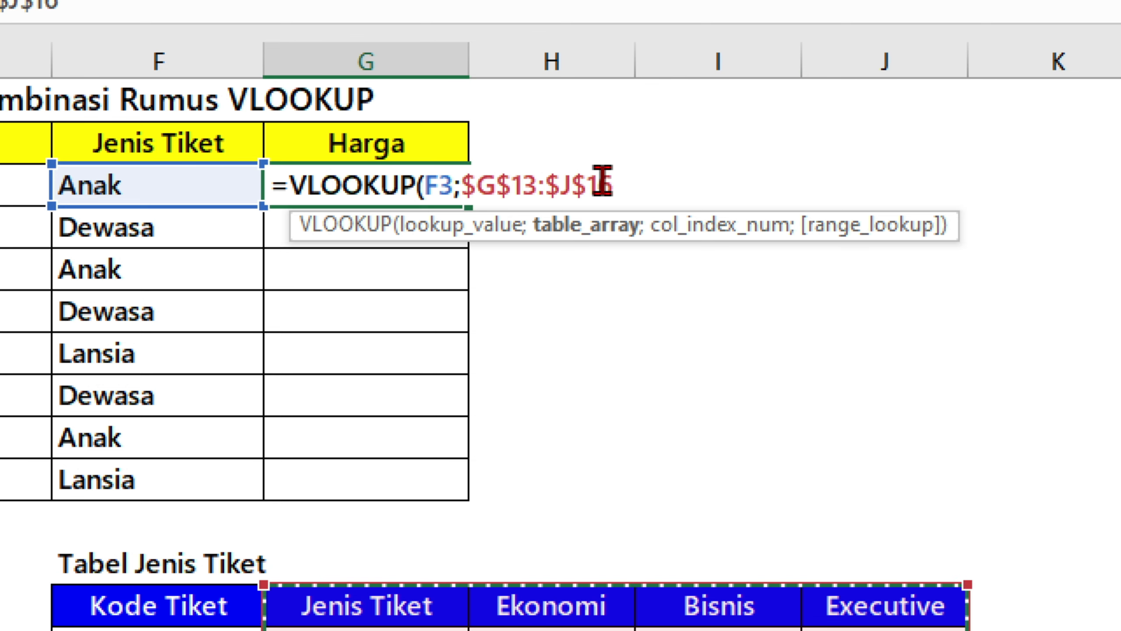
text(;)
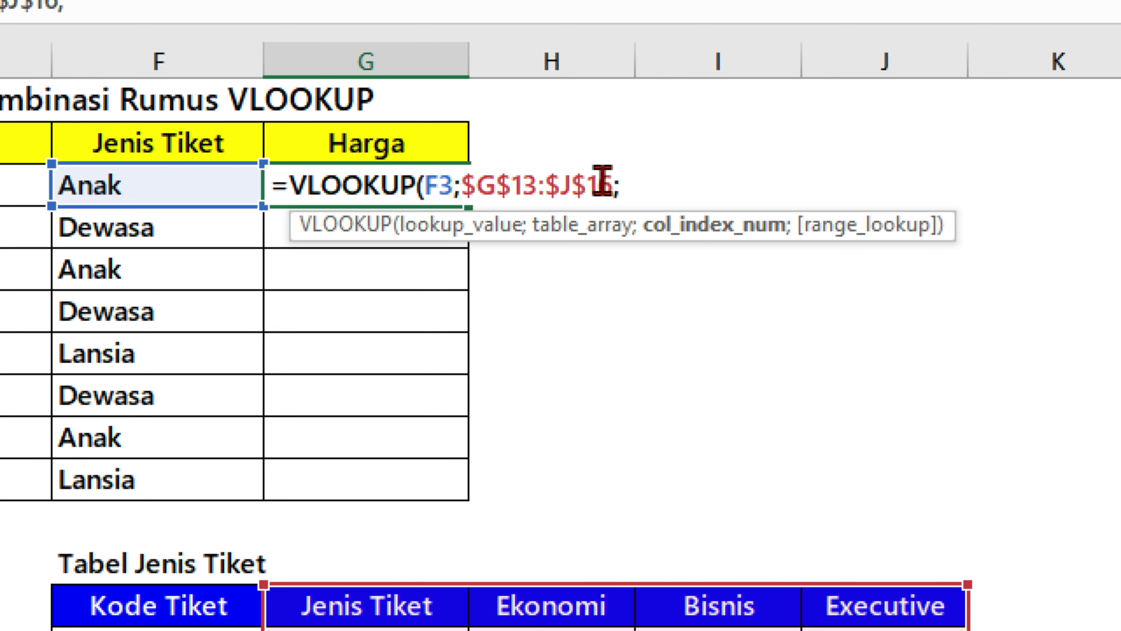
Add MATCH(E3;$G$13:$J$13;0) as the column index in G3's VLOOKUP formula.
text(matc)
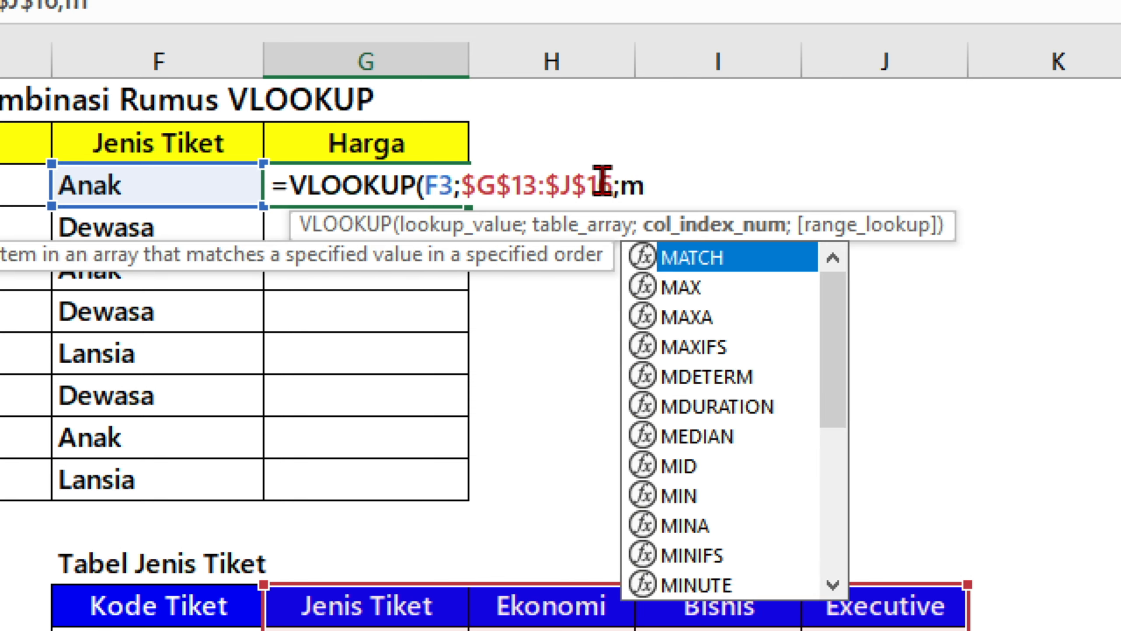
text(h()
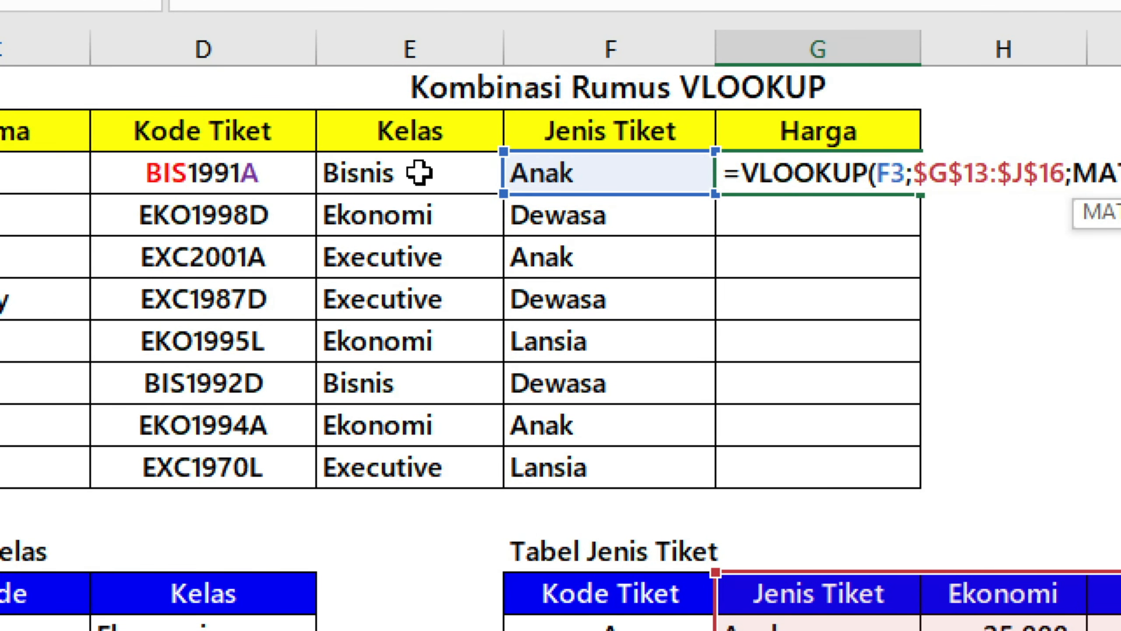
click(419, 173)
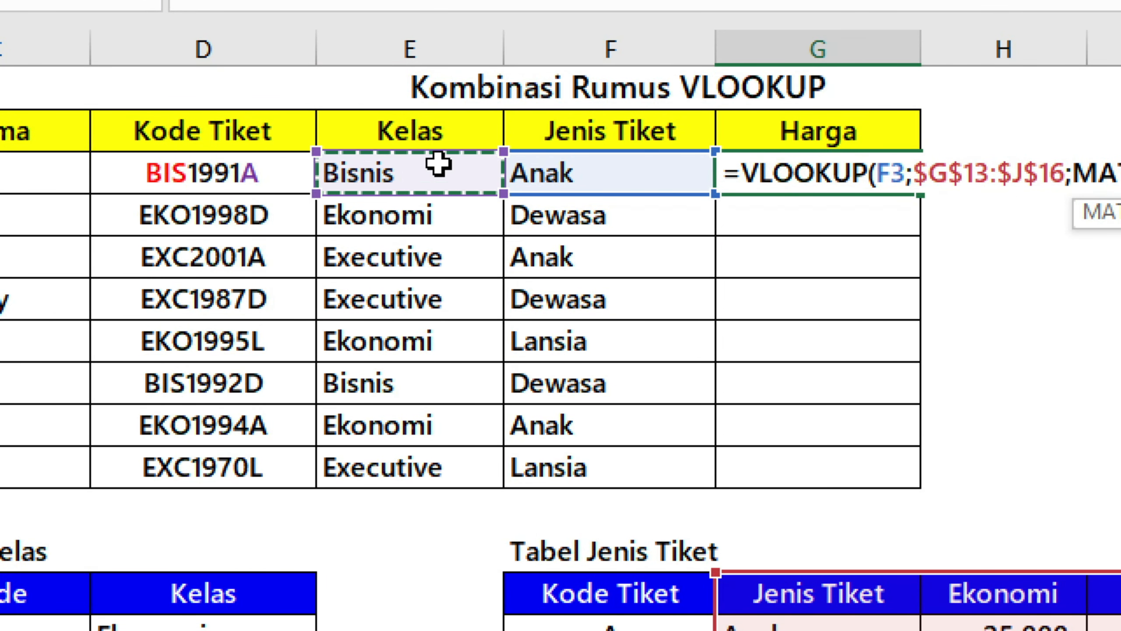
text(;)
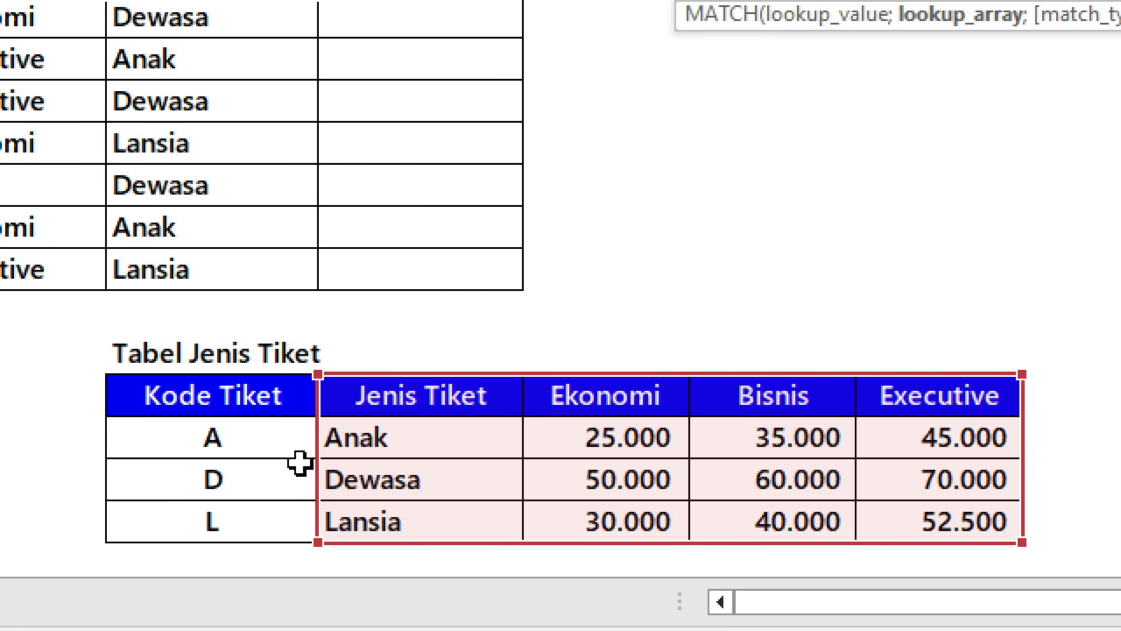
drag(451, 413, 901, 417)
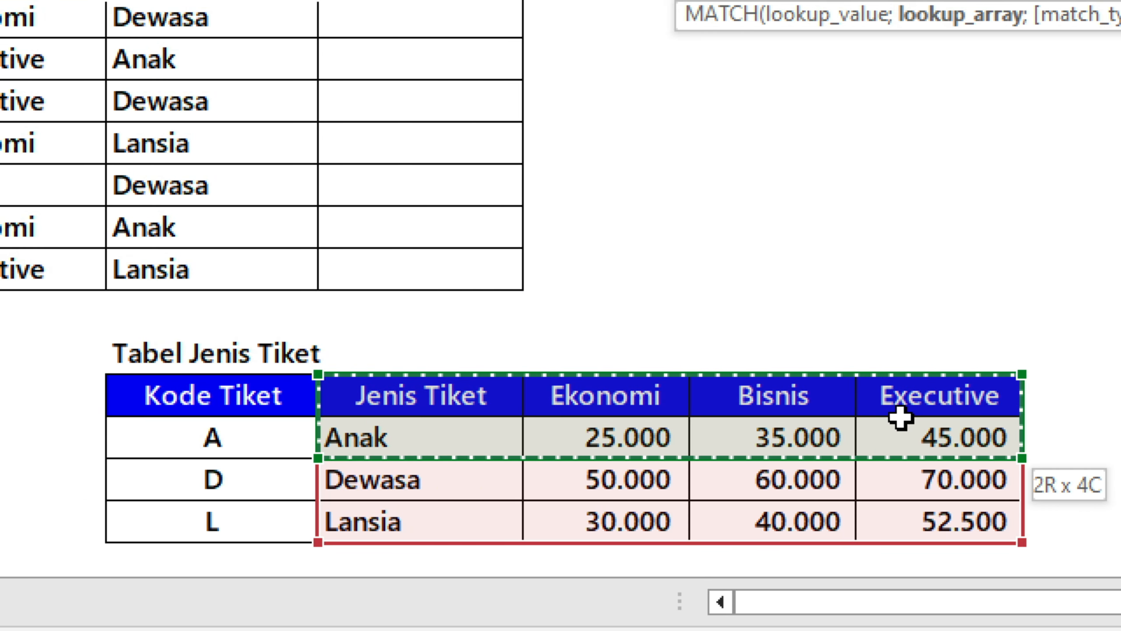
drag(969, 381, 426, 383)
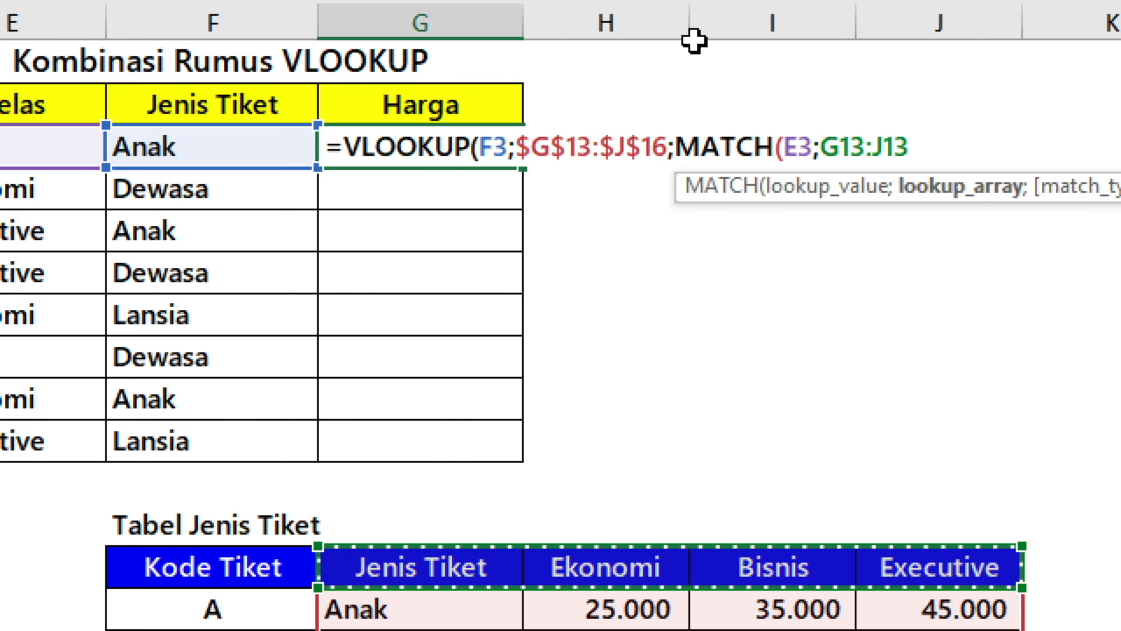
key(F4)
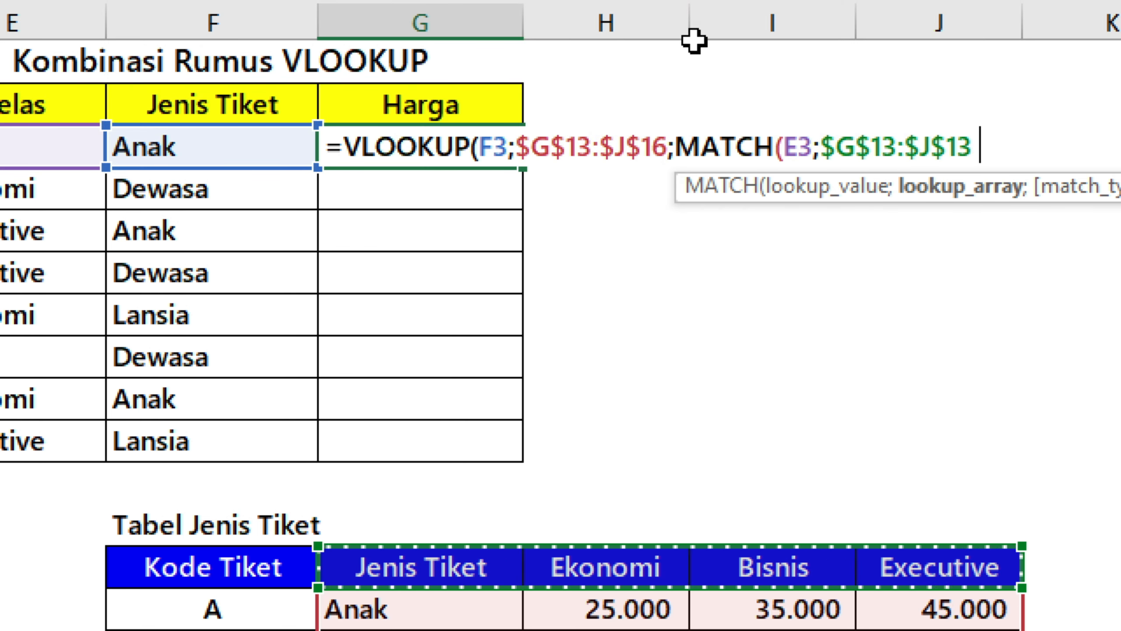
text(;)
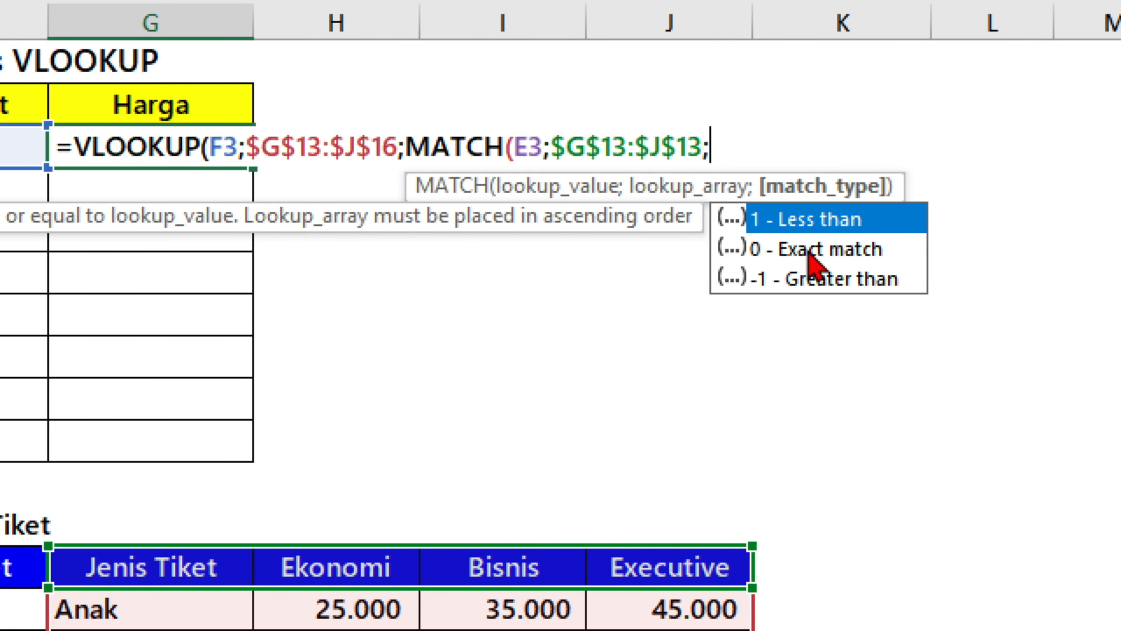
text(0)
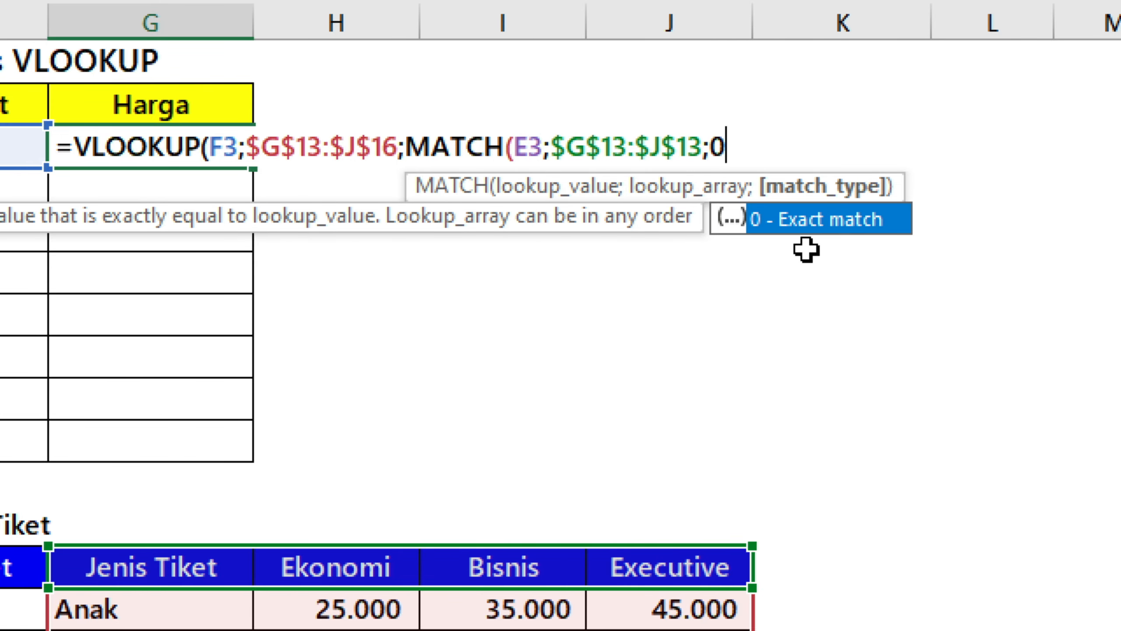
text())
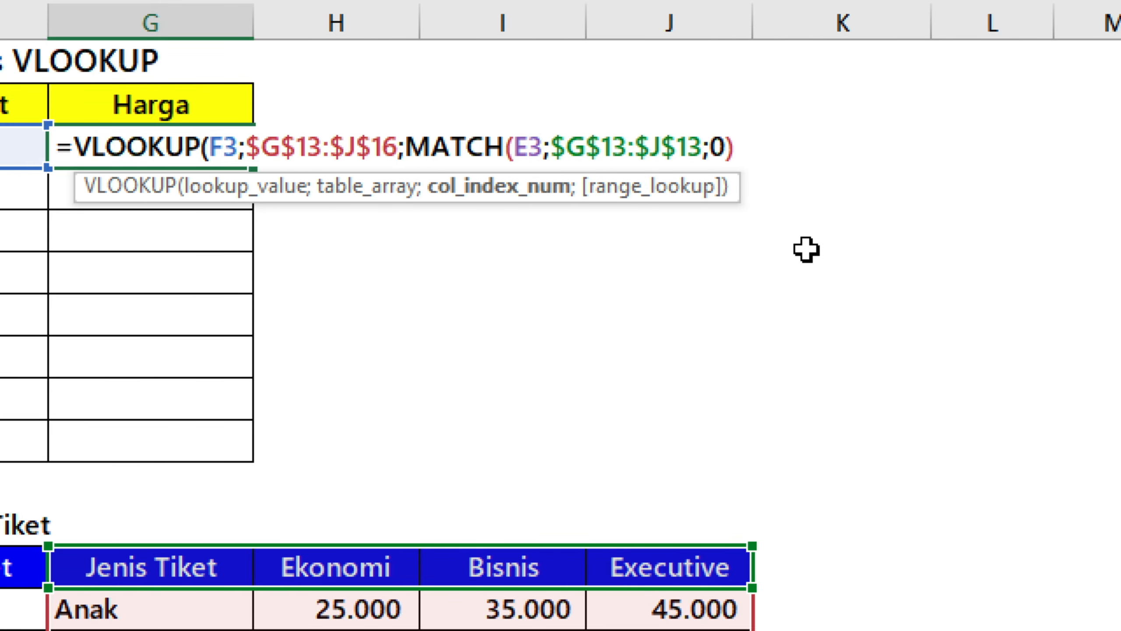
Complete G3's VLOOKUP formula with FALSE for an exact match and fill it down the Harga column to G10.
text(;)
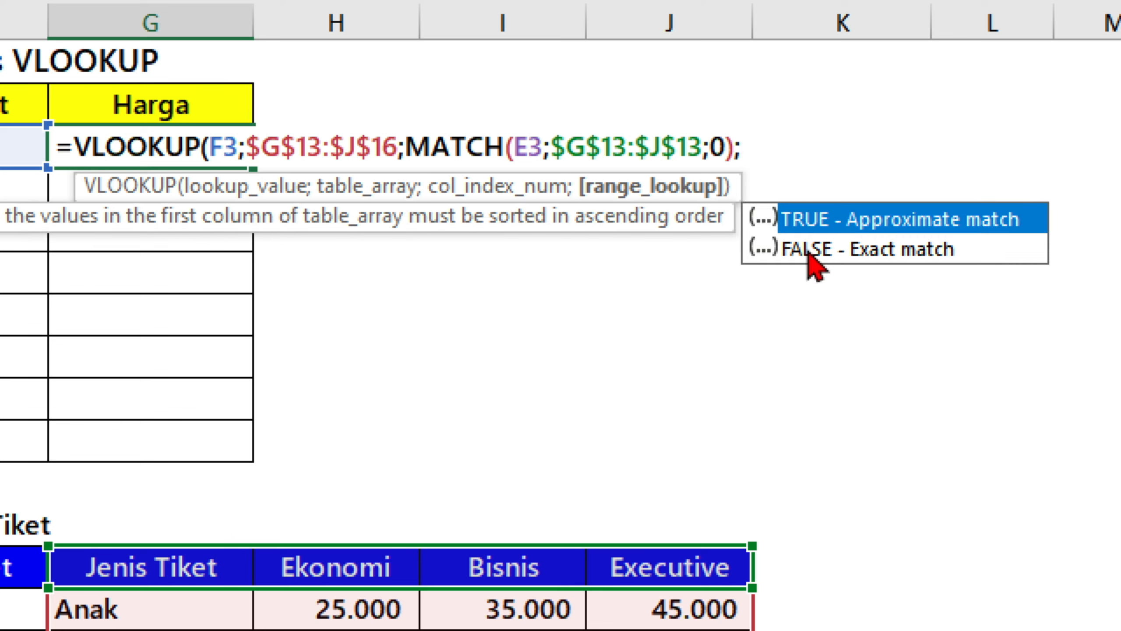
click(810, 261)
double_click(807, 249)
text())
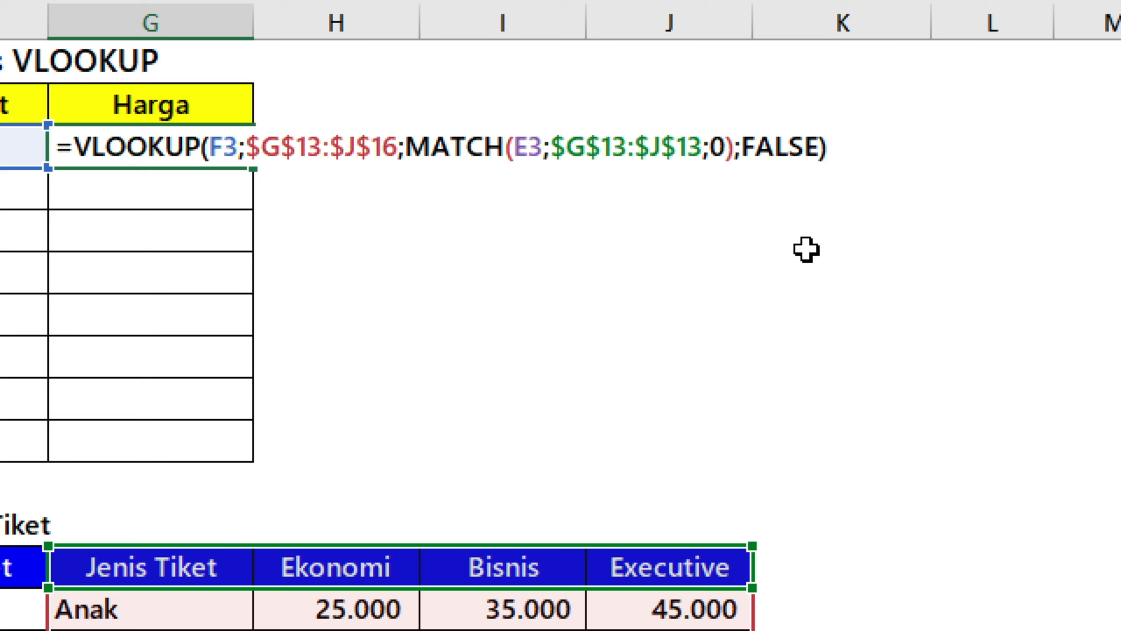
key(ctrl+Return)
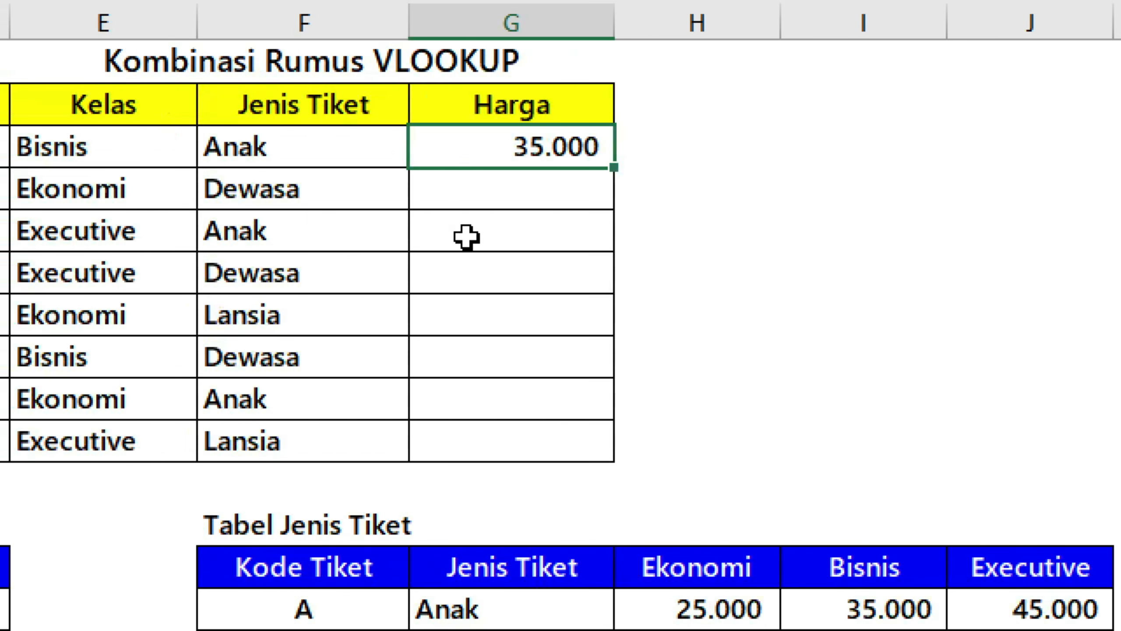
double_click(615, 170)
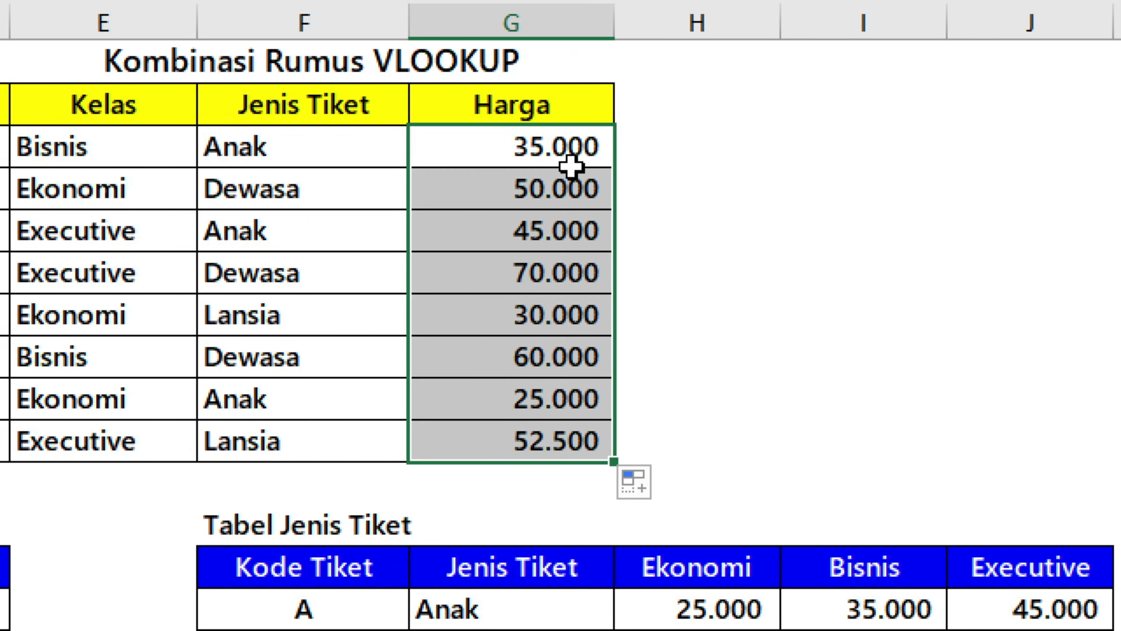
Check the filled Harga results against the Kelas and Jenis Tiket prices in Tabel Jenis Tiket.
click(517, 147)
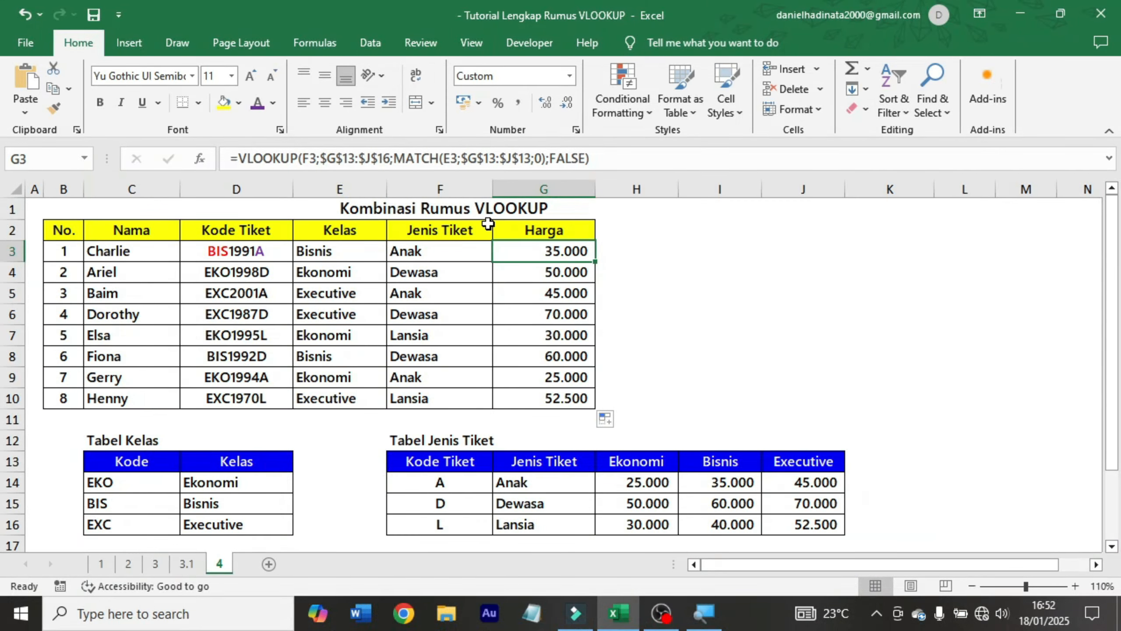
click(363, 247)
click(411, 250)
click(561, 254)
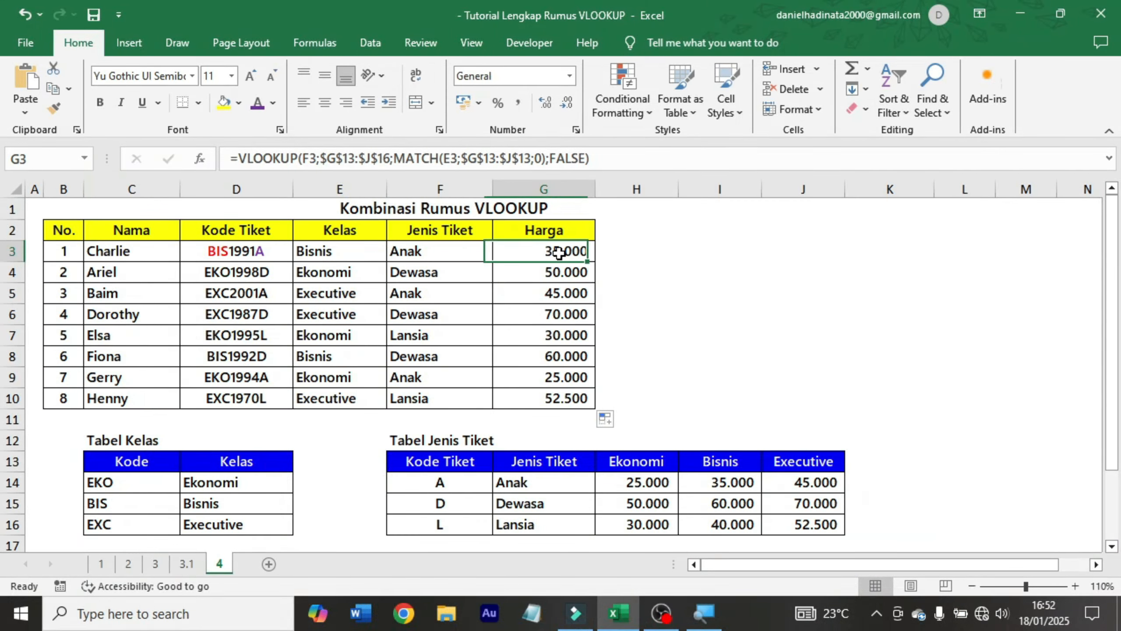
click(711, 482)
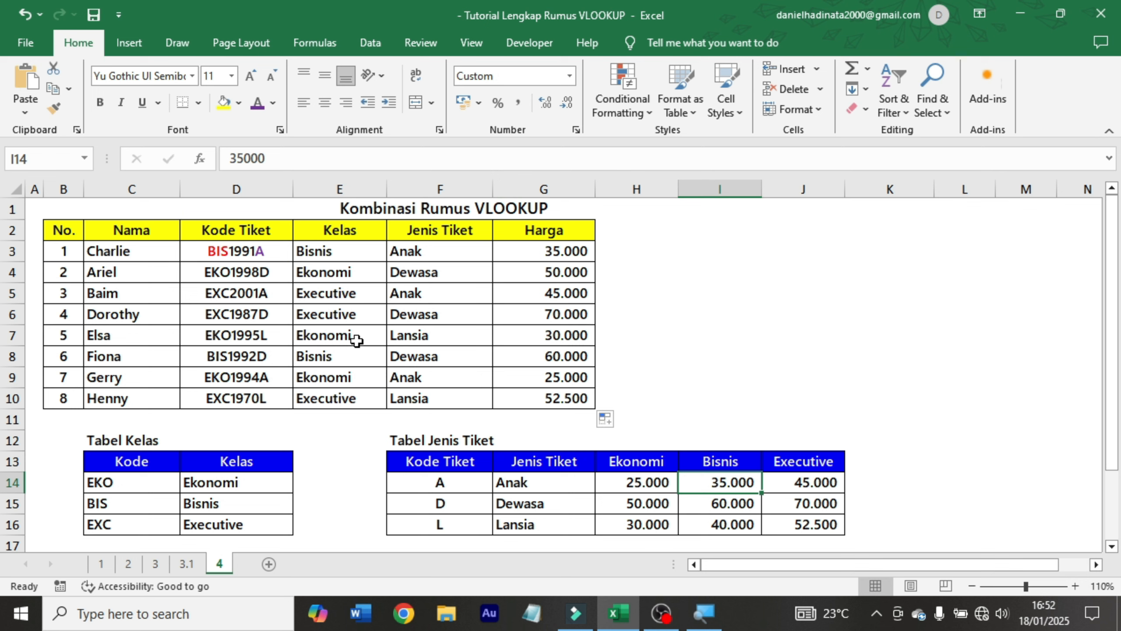
click(658, 484)
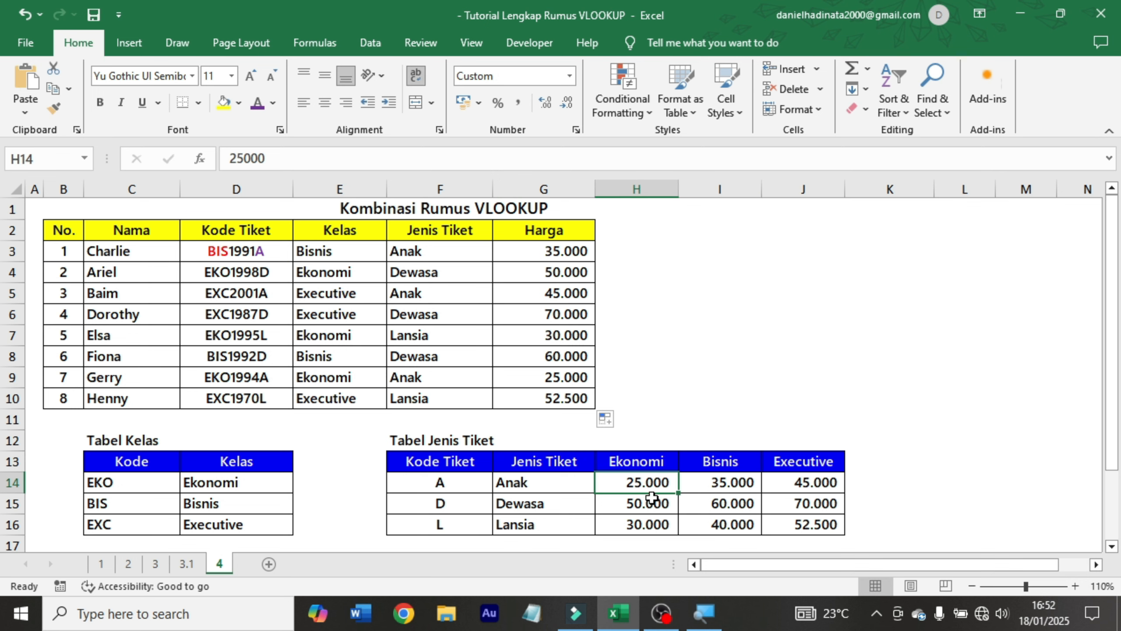
click(650, 504)
click(351, 296)
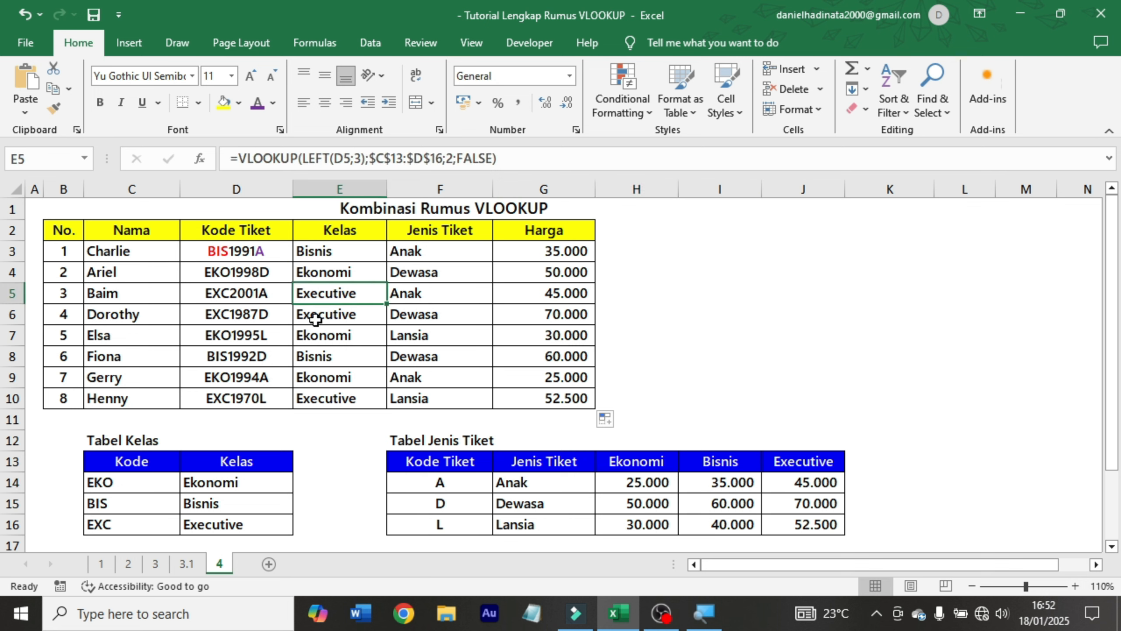
click(592, 295)
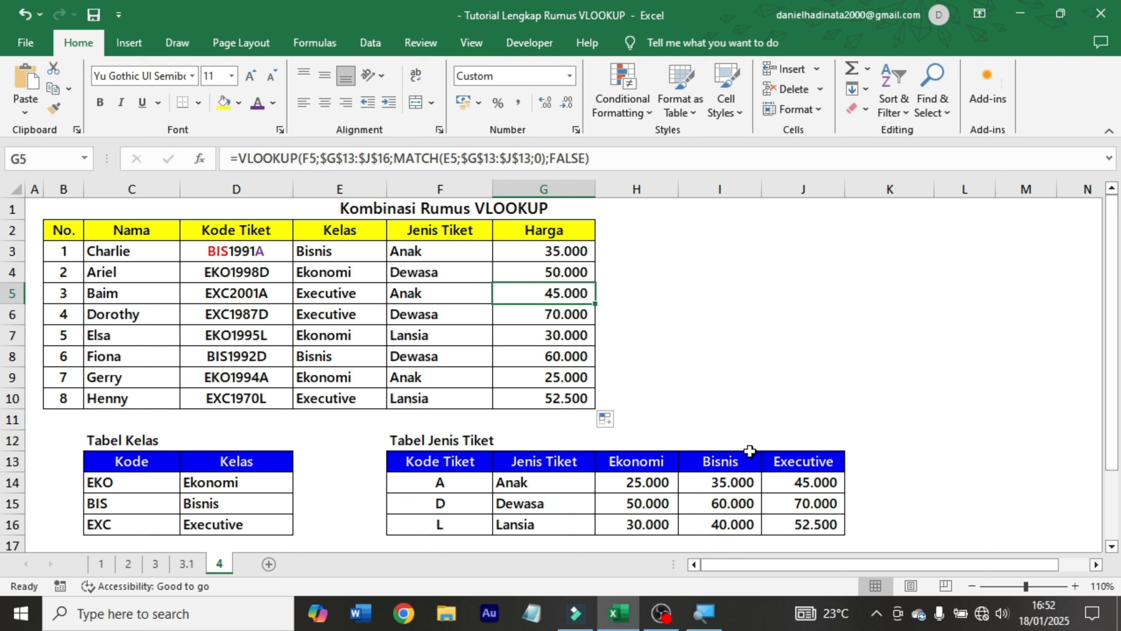
click(806, 481)
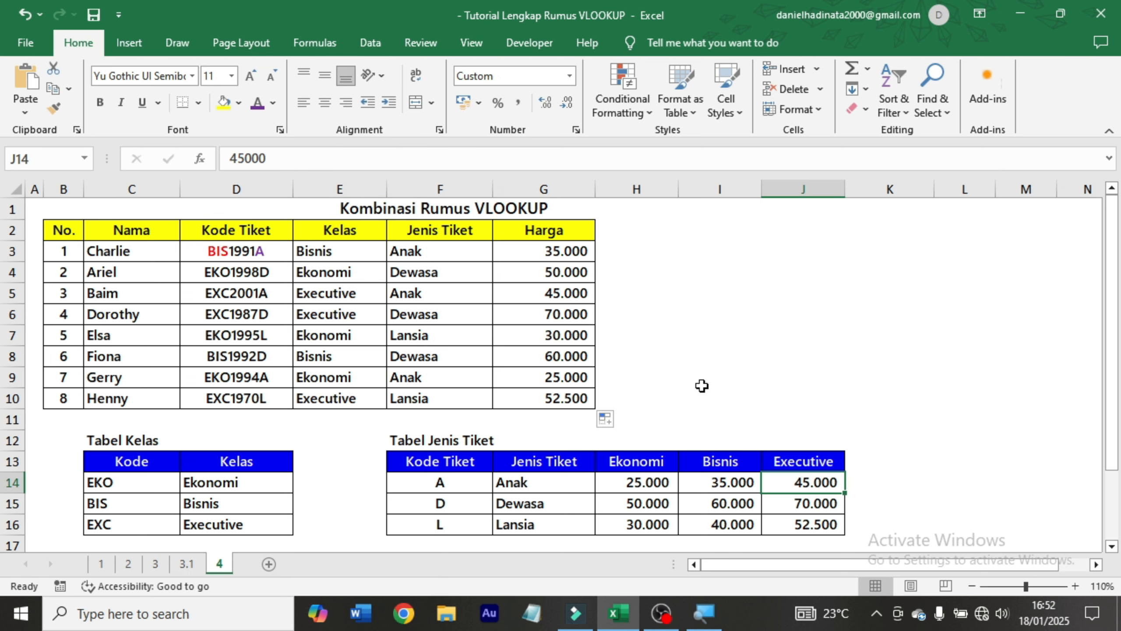
click(560, 293)
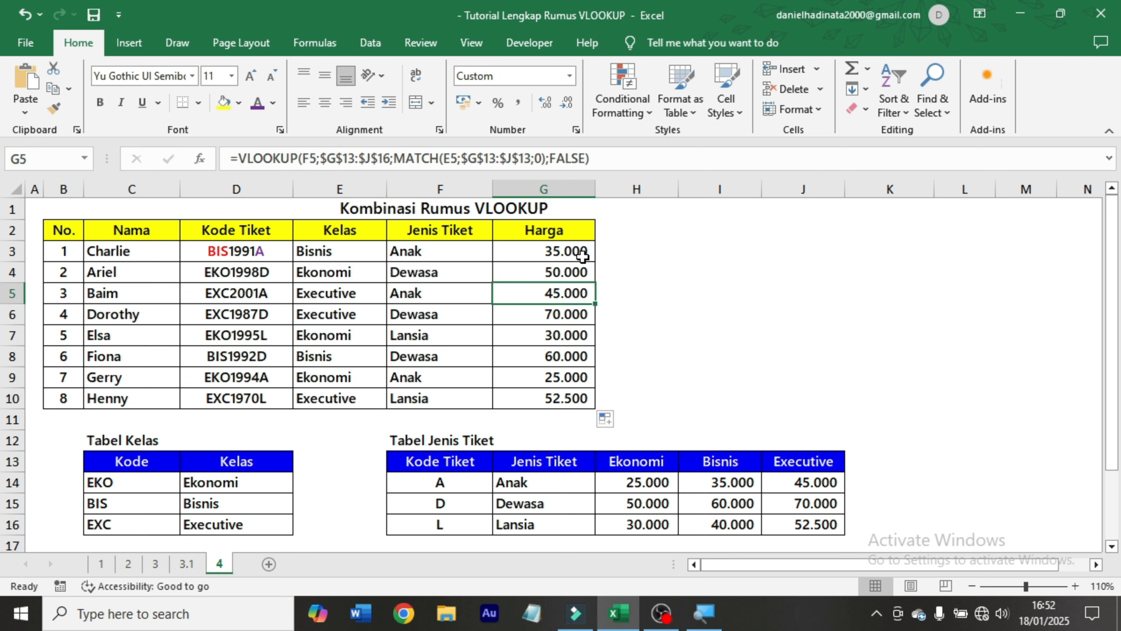